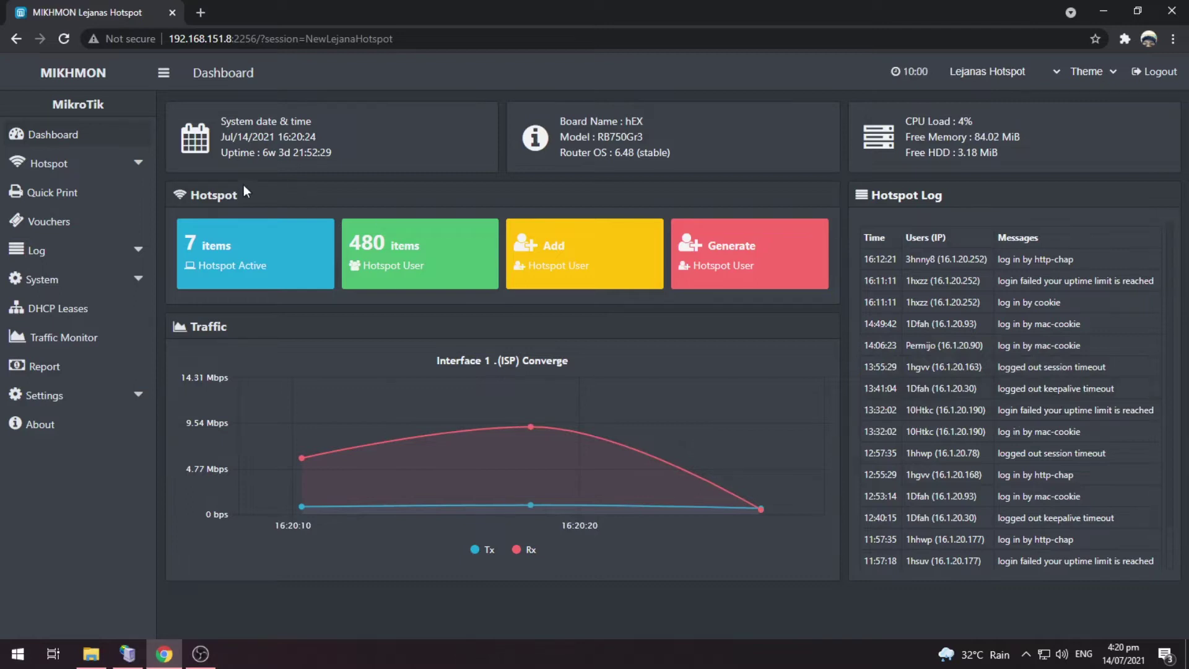
left_click_drag(257, 195, 188, 197)
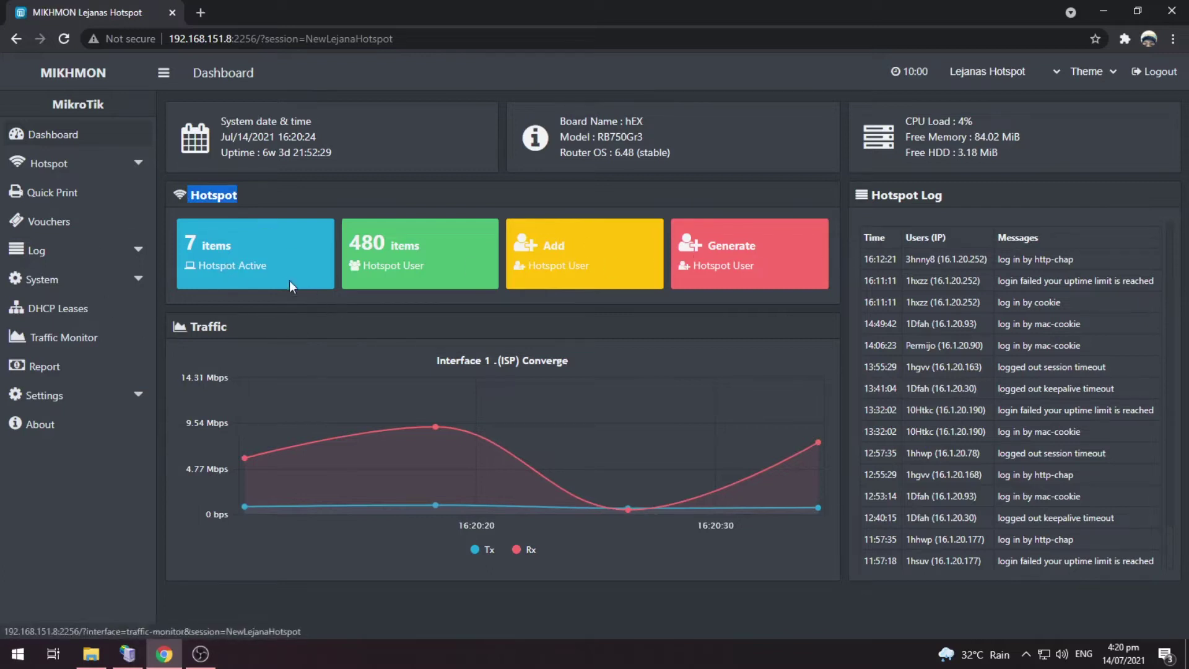
left_click(244, 195)
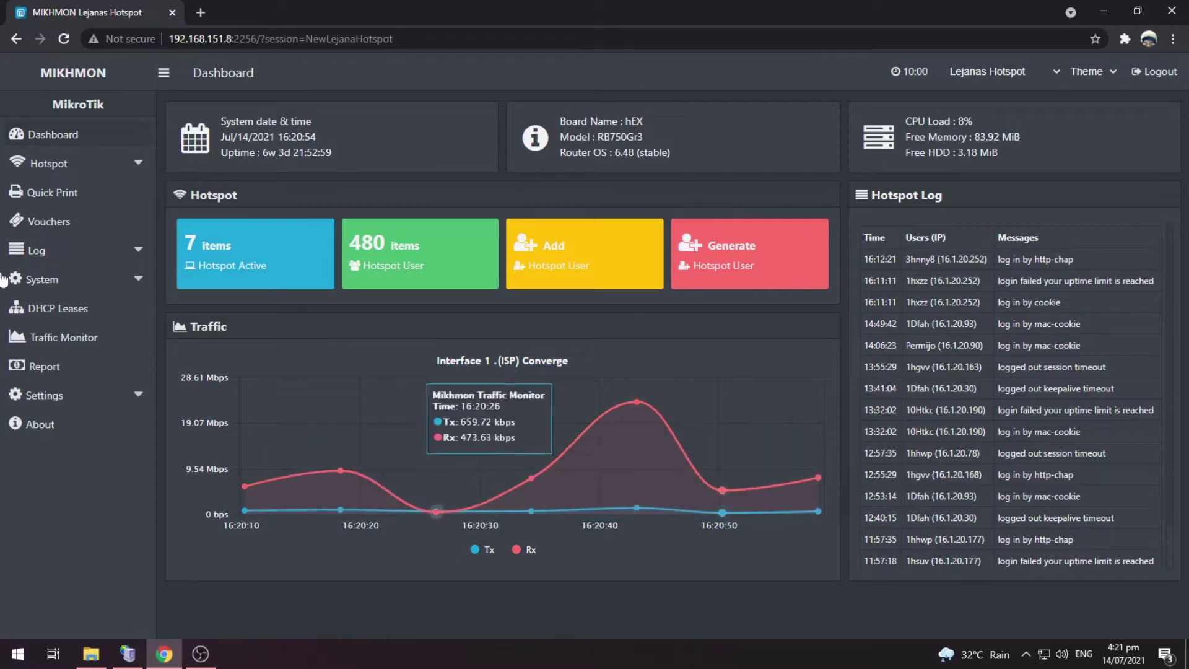
Open the list of all hotspot users.
left_click(101, 192)
left_click(113, 170)
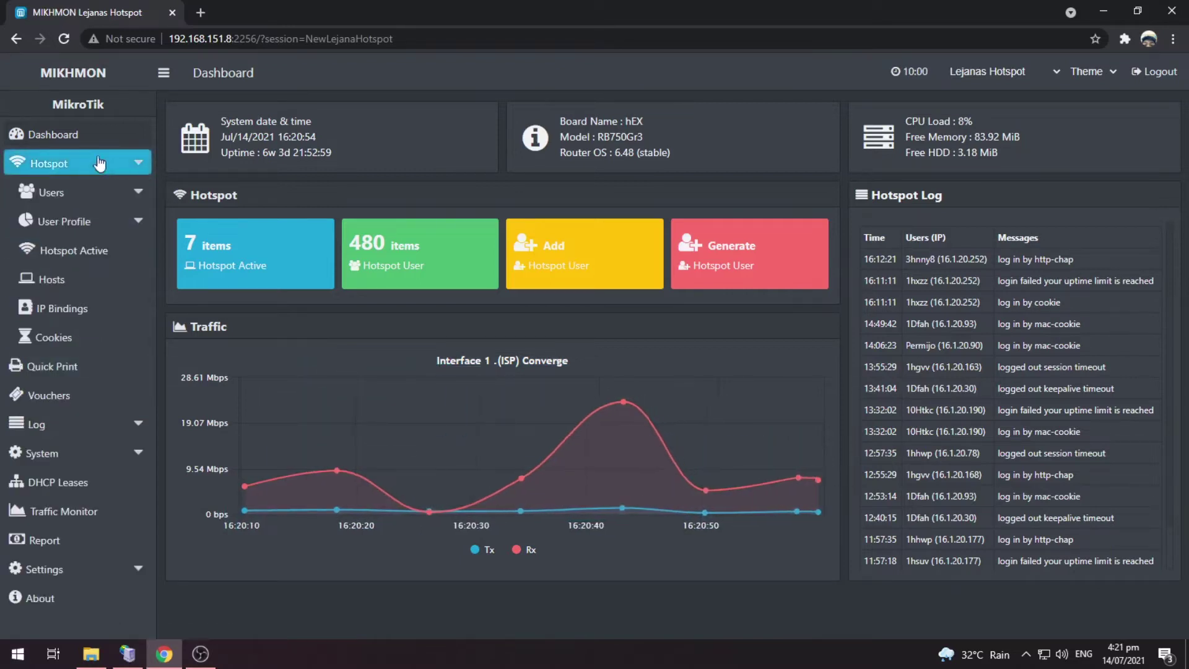
left_click(75, 193)
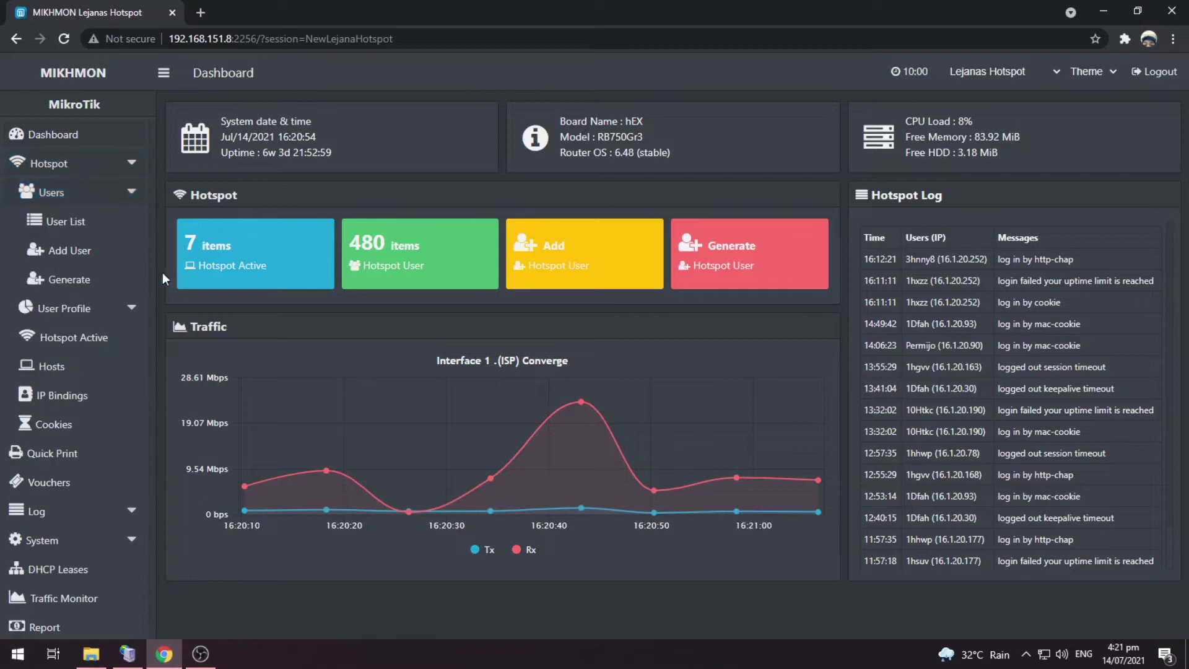
left_click(65, 221)
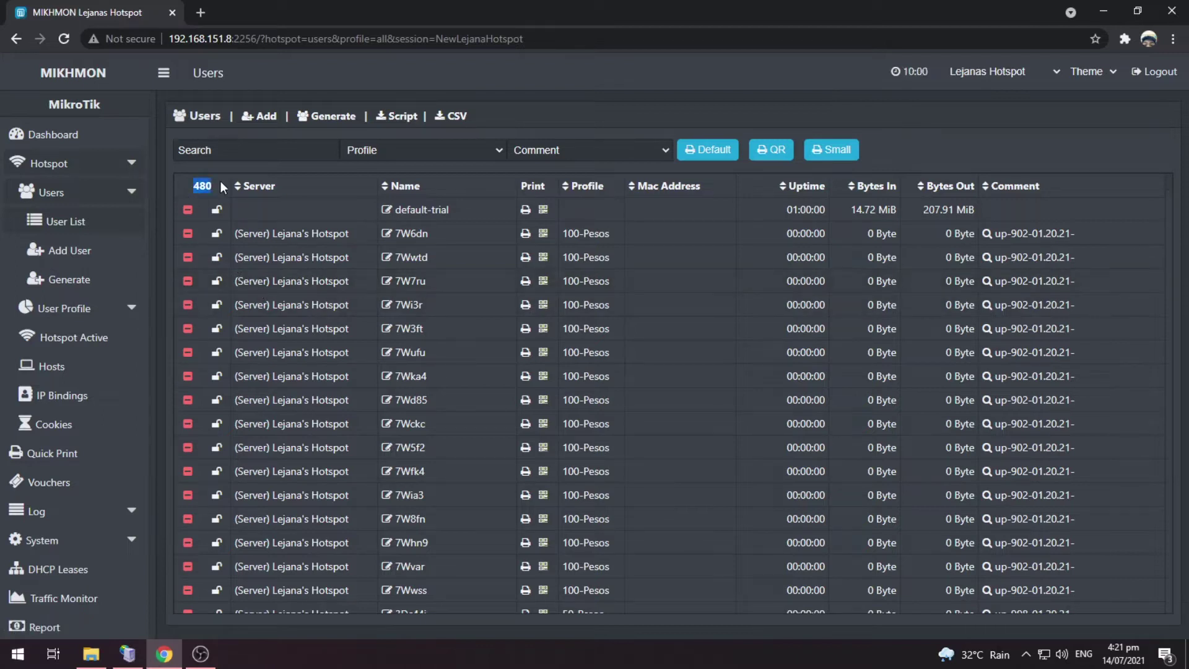
Look through the hotspot user list, examining each user's profile, uptime, data usage and comment.
scroll(619, 273, "down", 8)
scroll(911, 297, "up", 5)
scroll(929, 329, "down", 5)
scroll(967, 337, "up", 6)
scroll(978, 341, "down", 6)
scroll(1041, 316, "up", 7)
scroll(549, 319, "down", 3)
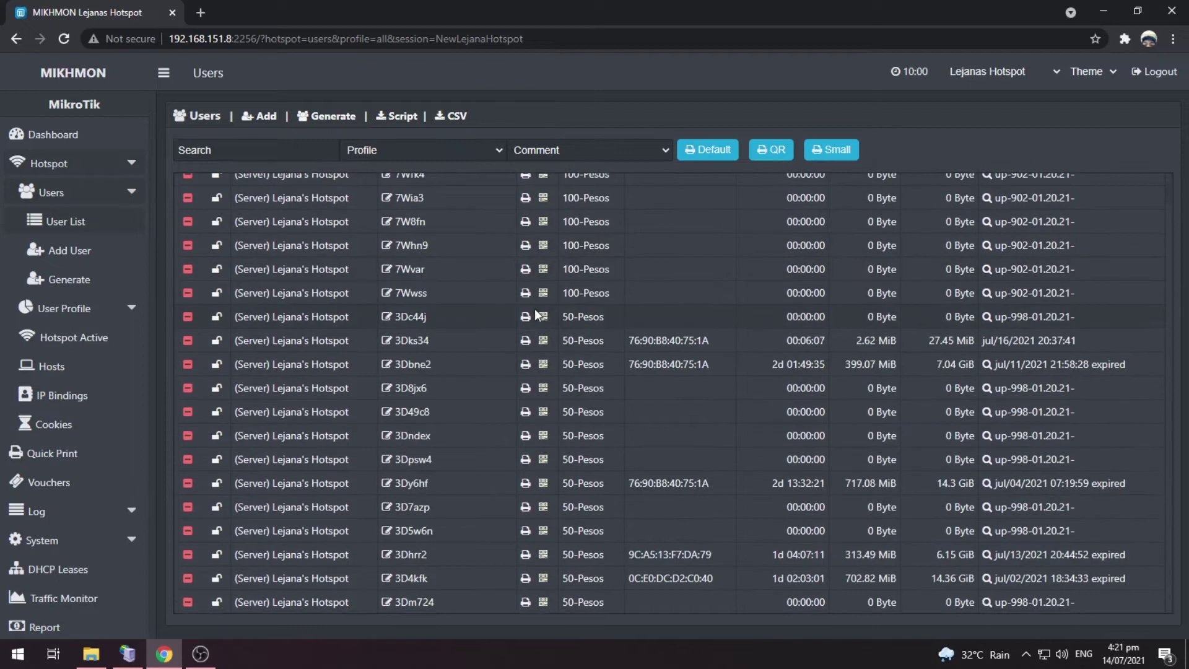
scroll(549, 318, "up", 3)
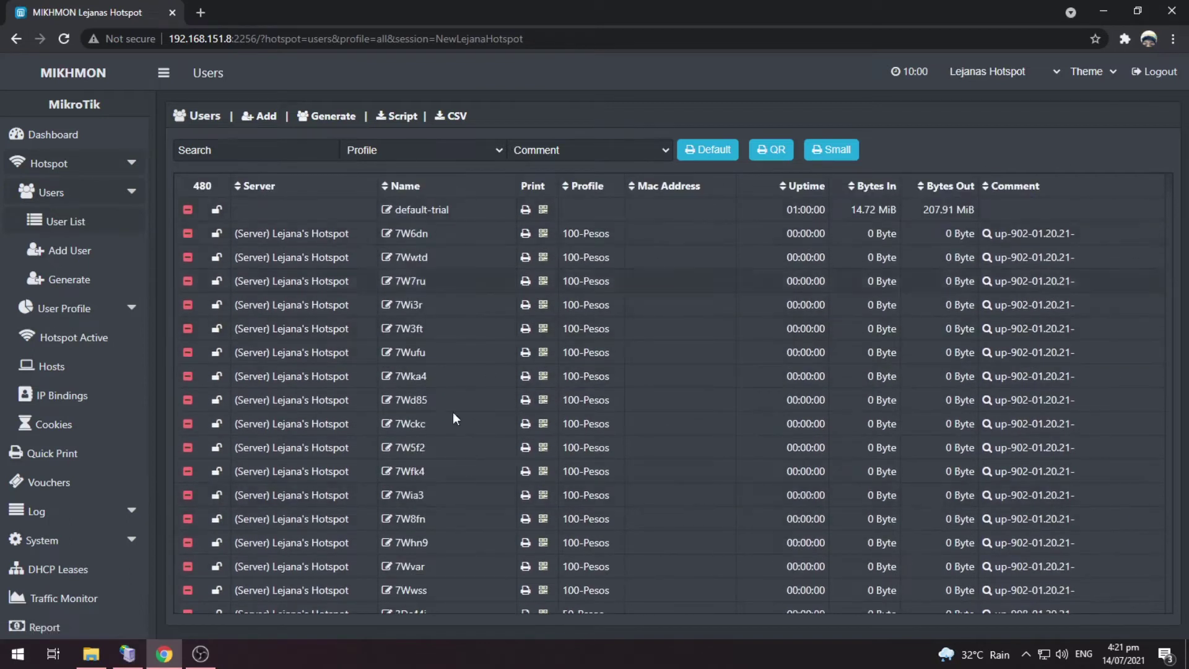
Filter the hotspot user list by the 3-Pesos profile.
left_click(441, 149)
left_click(446, 149)
left_click(444, 148)
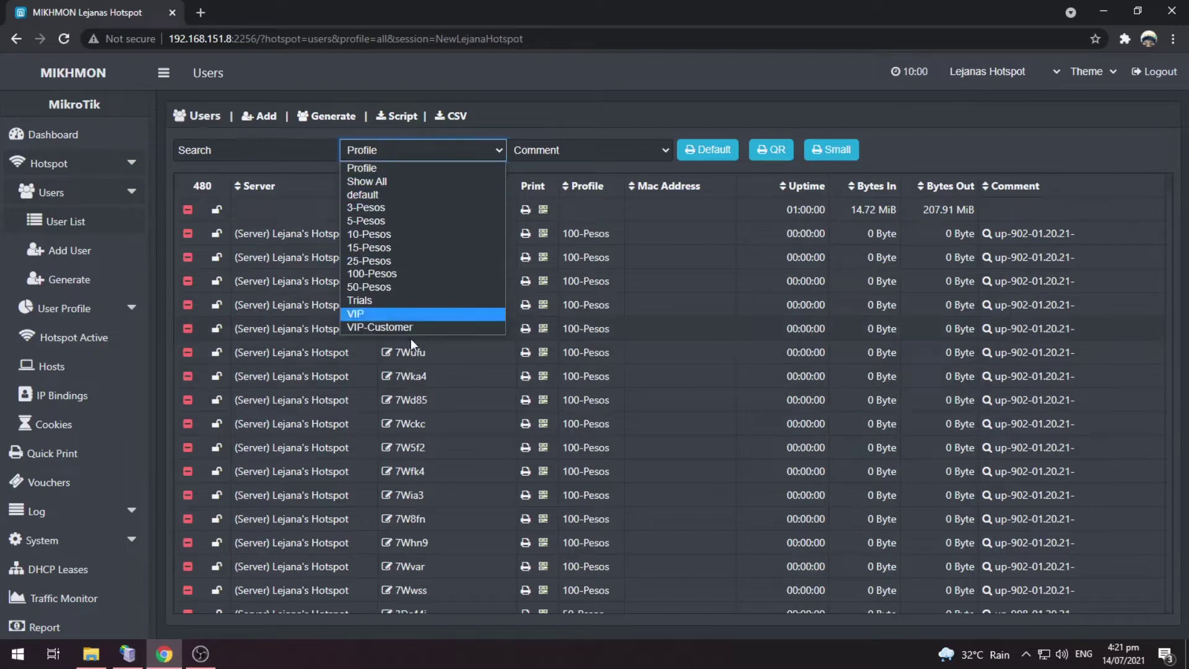
left_click(397, 206)
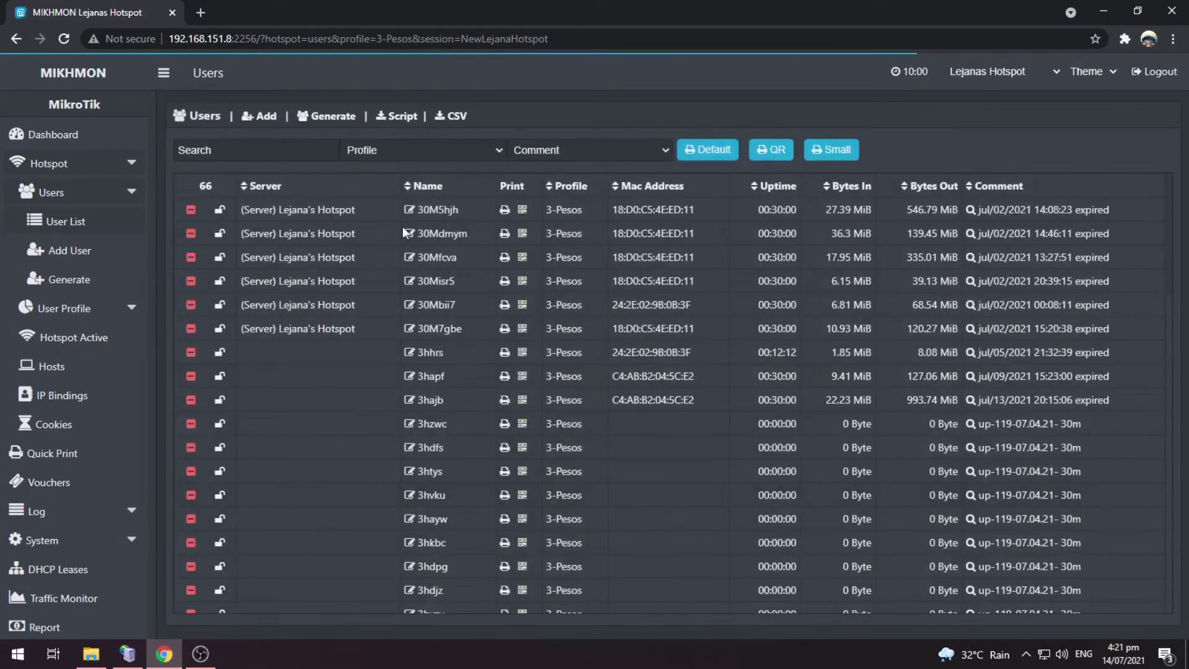
Filter the hotspot user list by the 5-Pesos profile, and return it to showing all profiles.
left_click(419, 155)
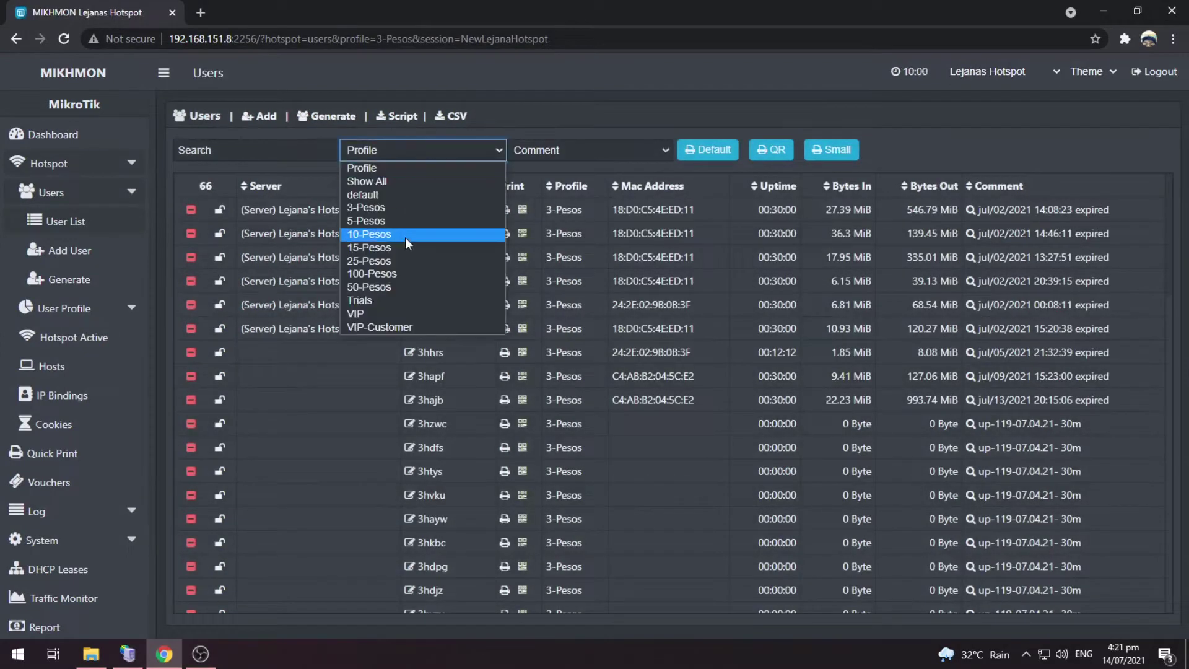
left_click(408, 222)
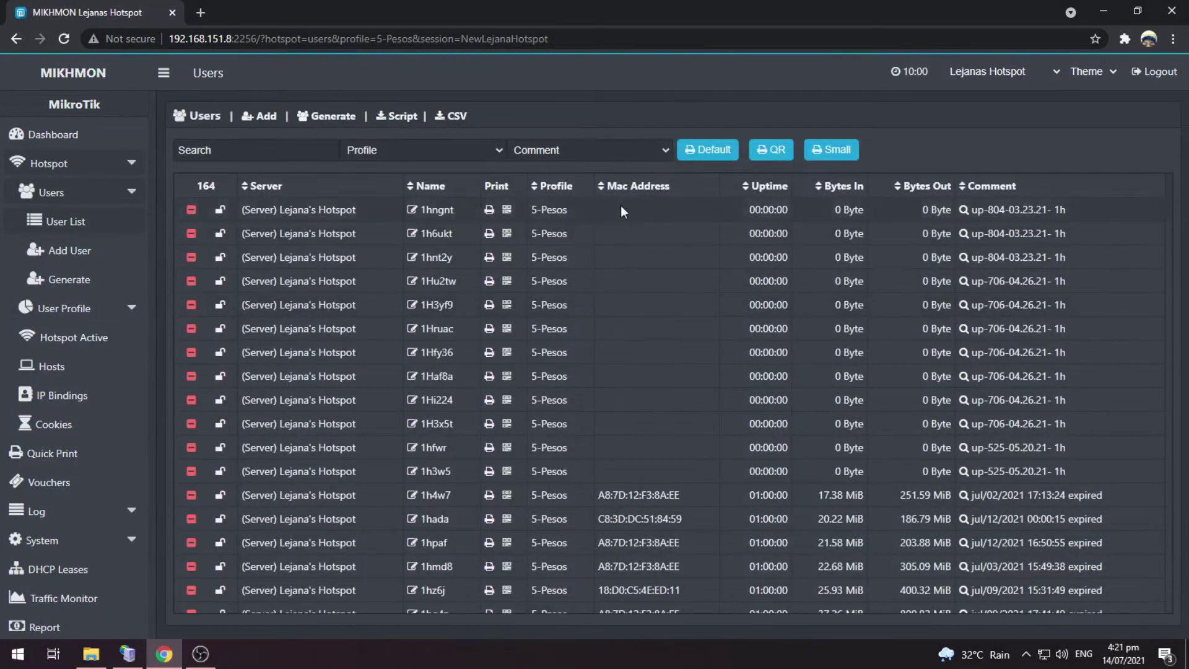
left_click(429, 140)
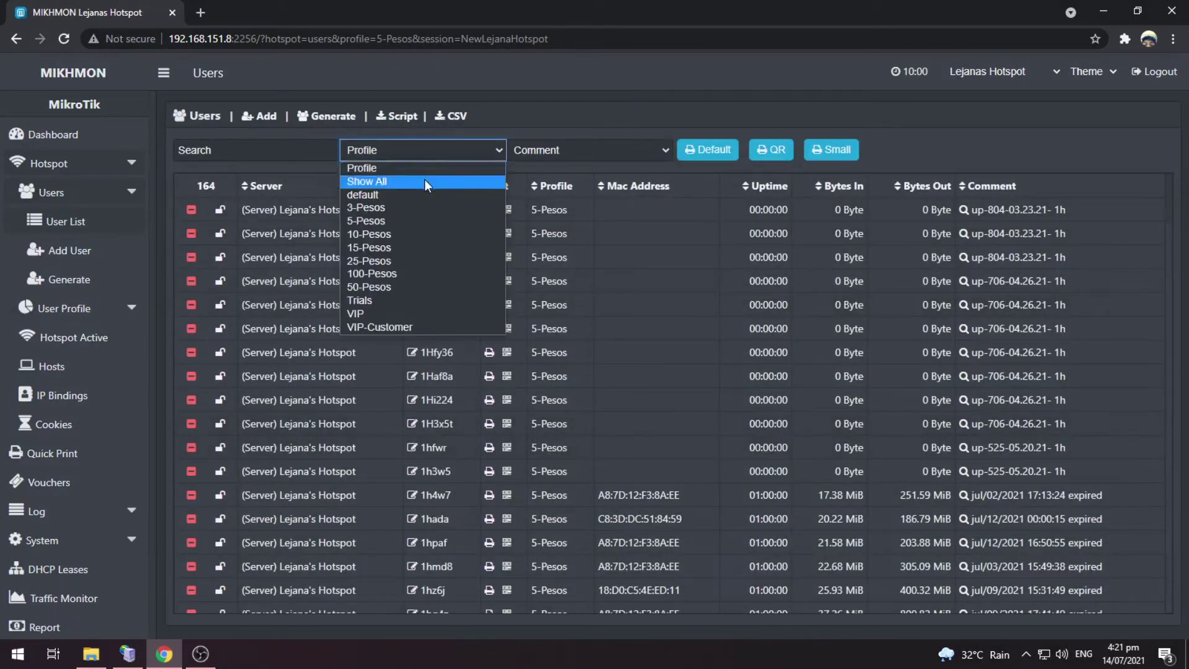
left_click(425, 180)
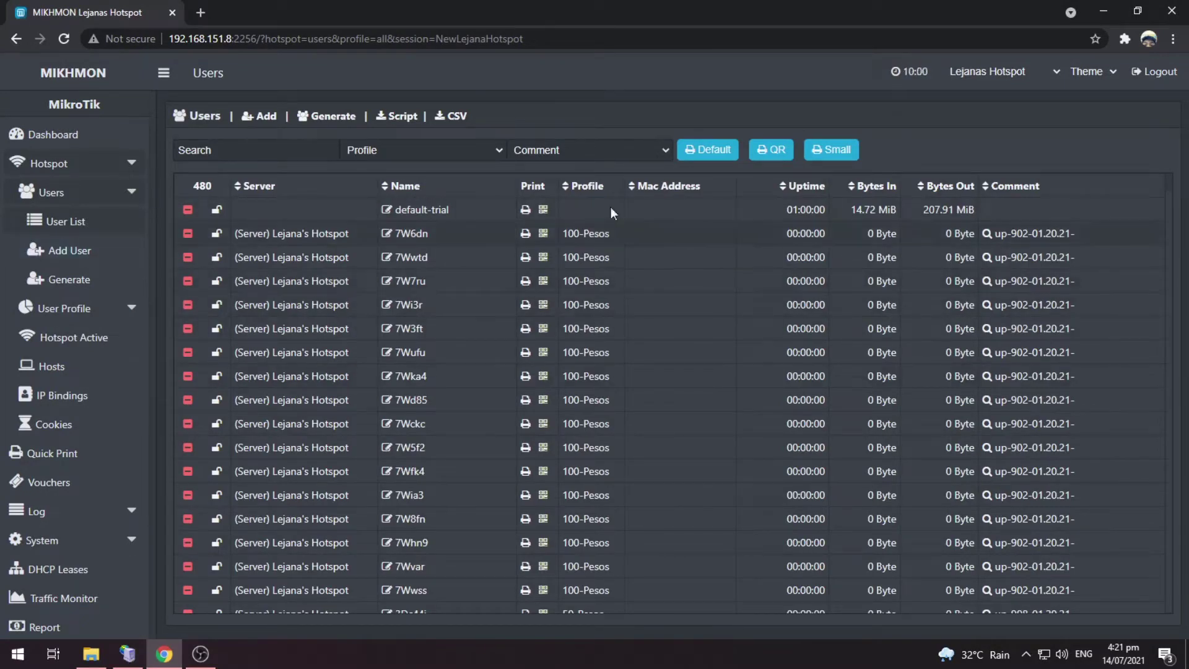
Examine the voucher batches offered by the user list's comment filter without choosing one.
left_click(650, 156)
left_click(590, 109)
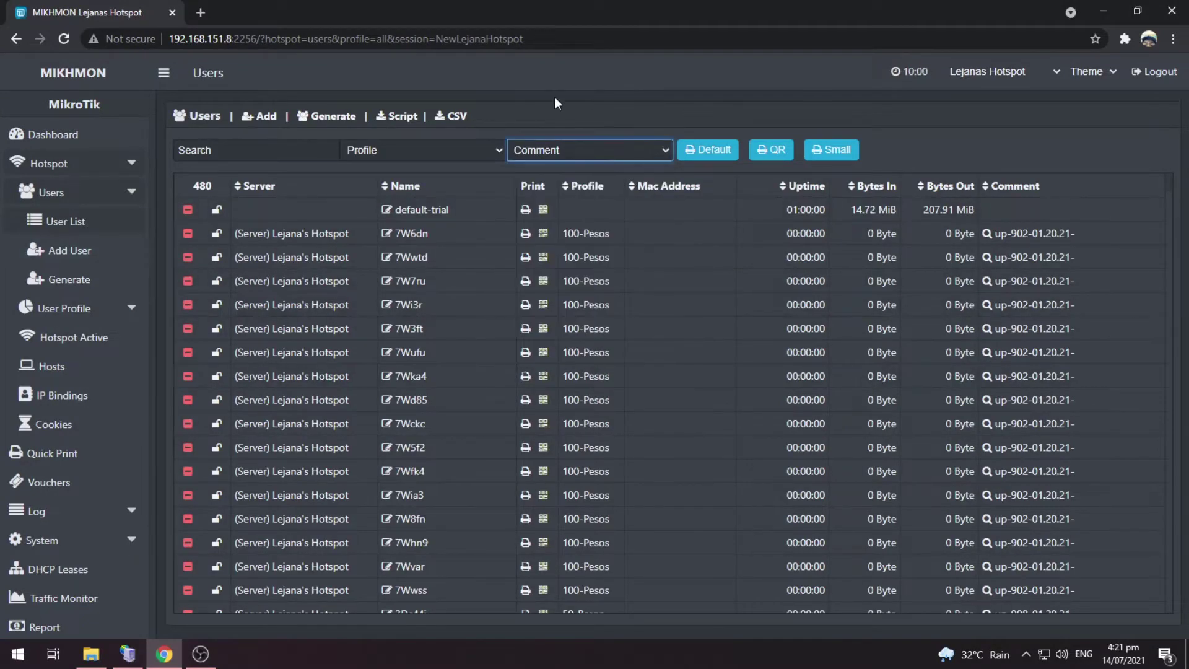
left_click(626, 153)
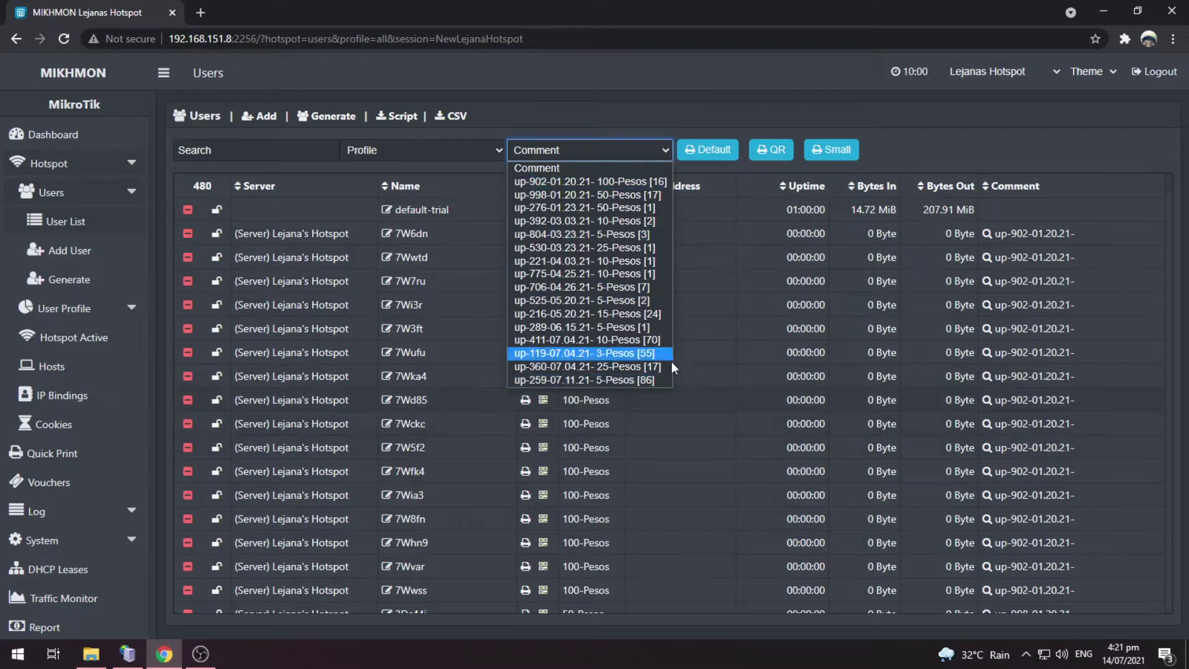
left_click(609, 148)
left_click(669, 150)
Try to print vouchers in the Default format for all profiles without choosing a comment.
left_click(714, 150)
left_click(418, 161)
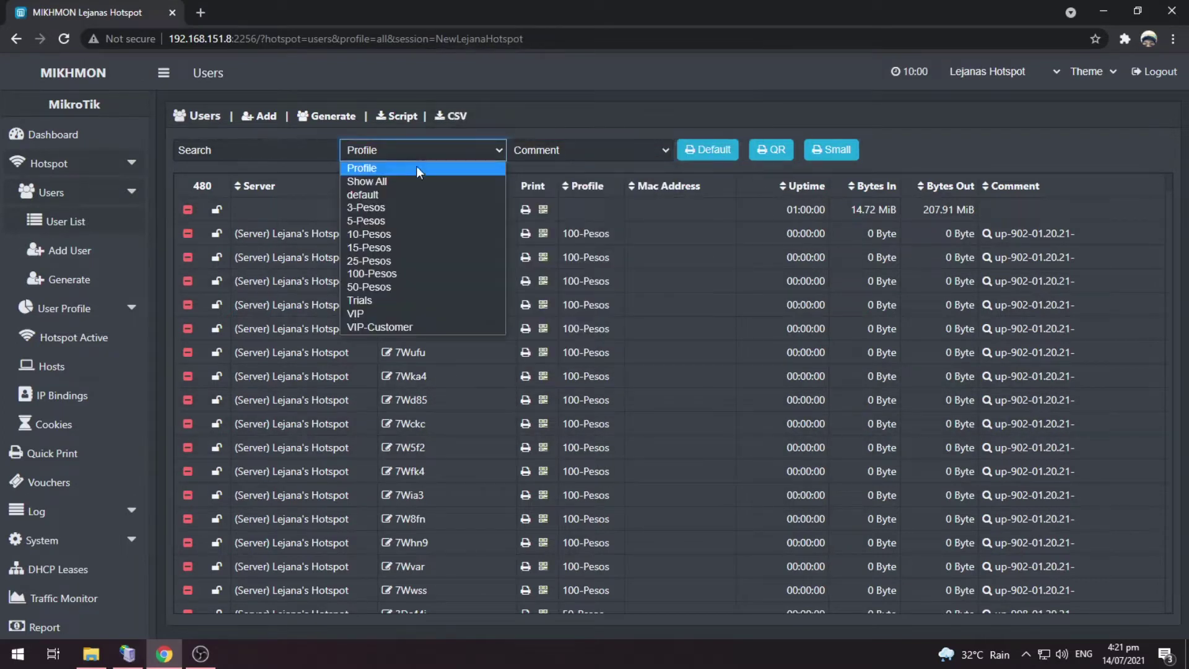
left_click(419, 176)
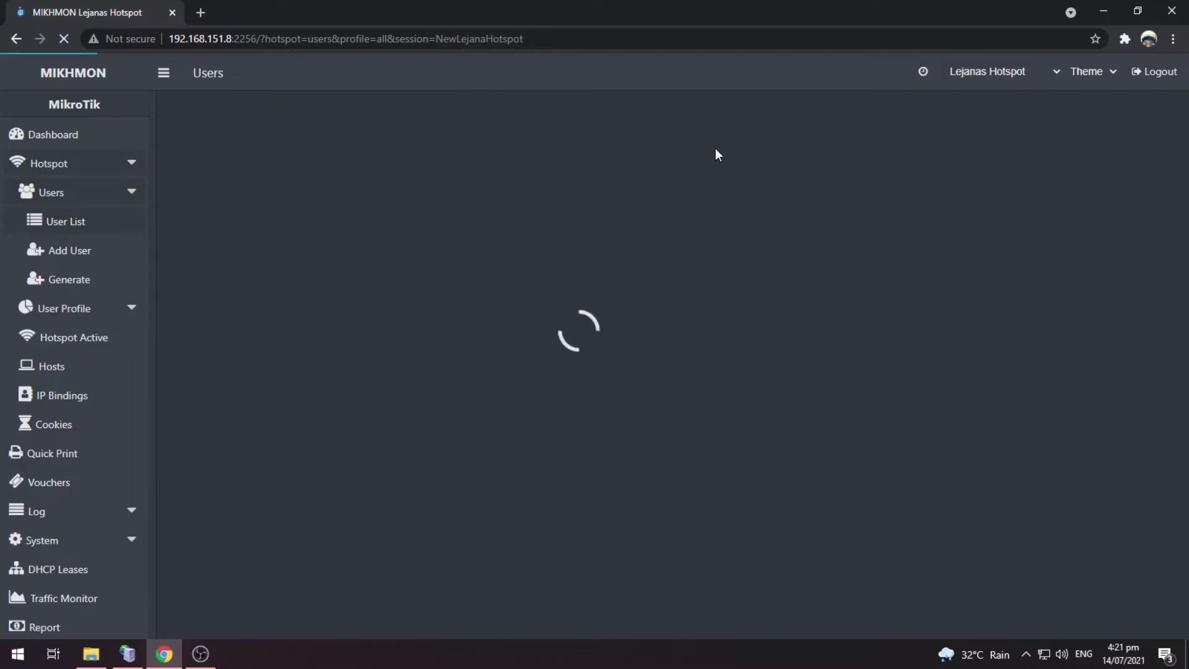
left_click(720, 124)
left_click(730, 143)
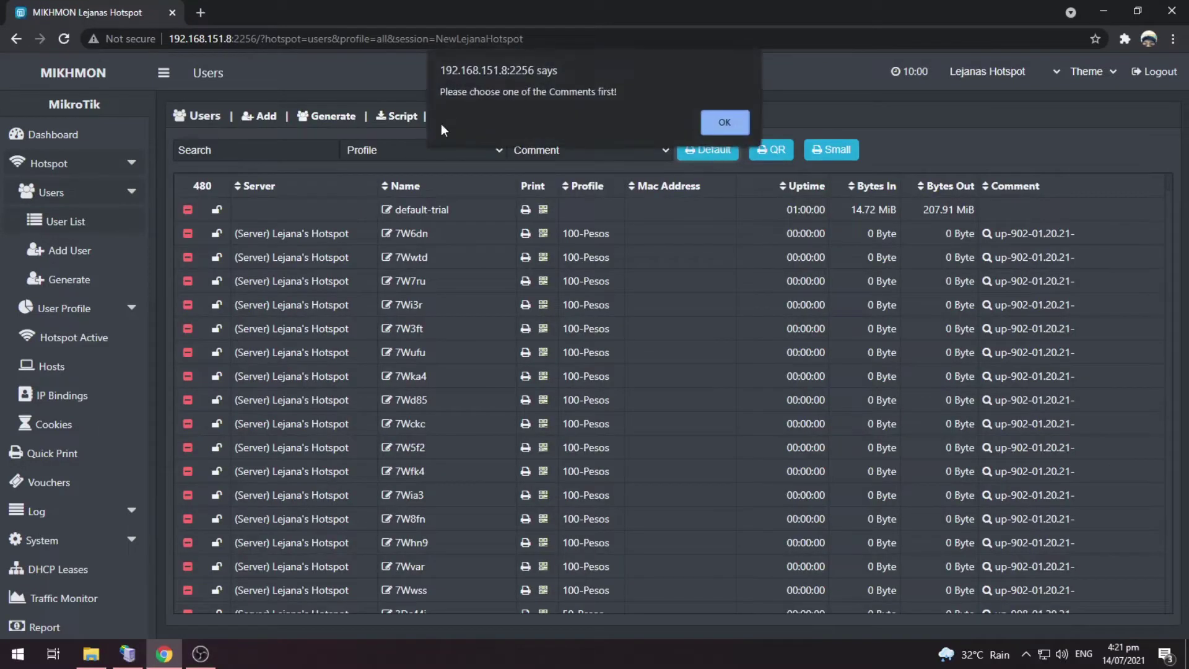
left_click(725, 122)
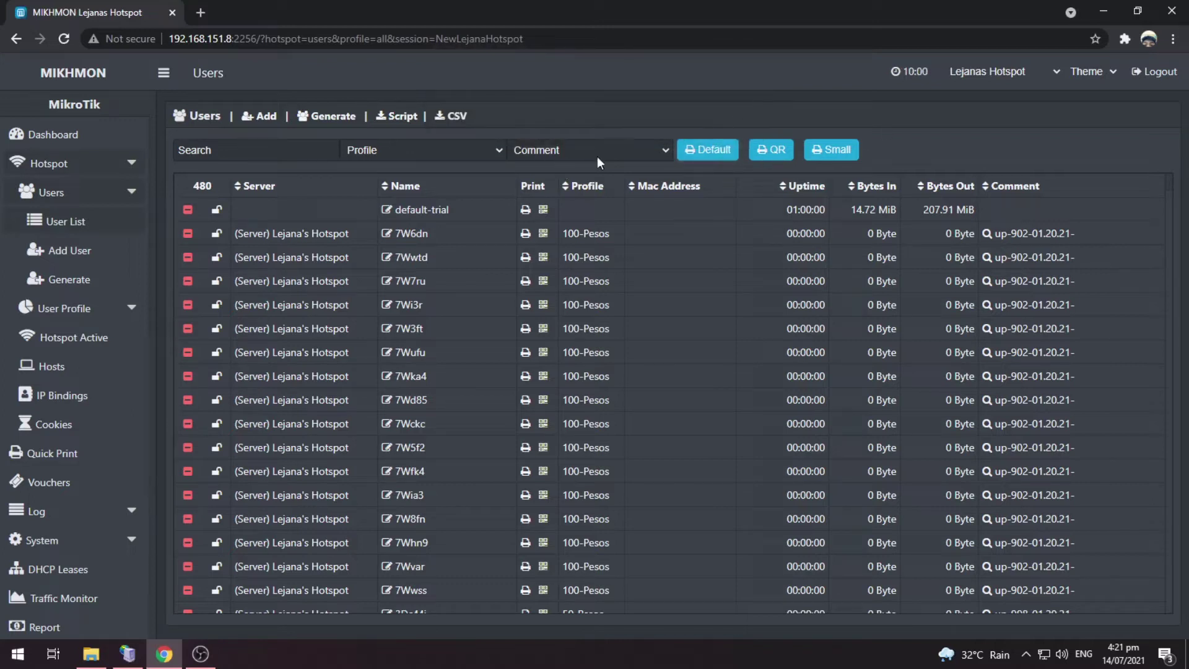
Filter the user list by the voucher batch comment up-259-07.11.21- 5-Pesos.
left_click(615, 151)
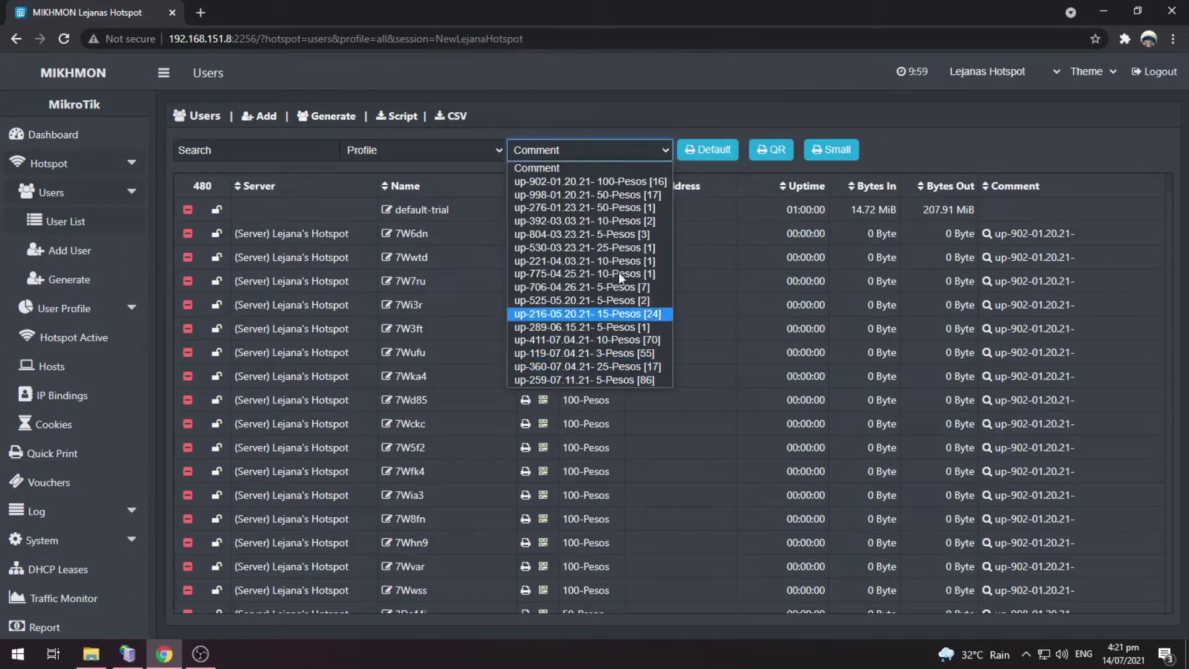
left_click(628, 379)
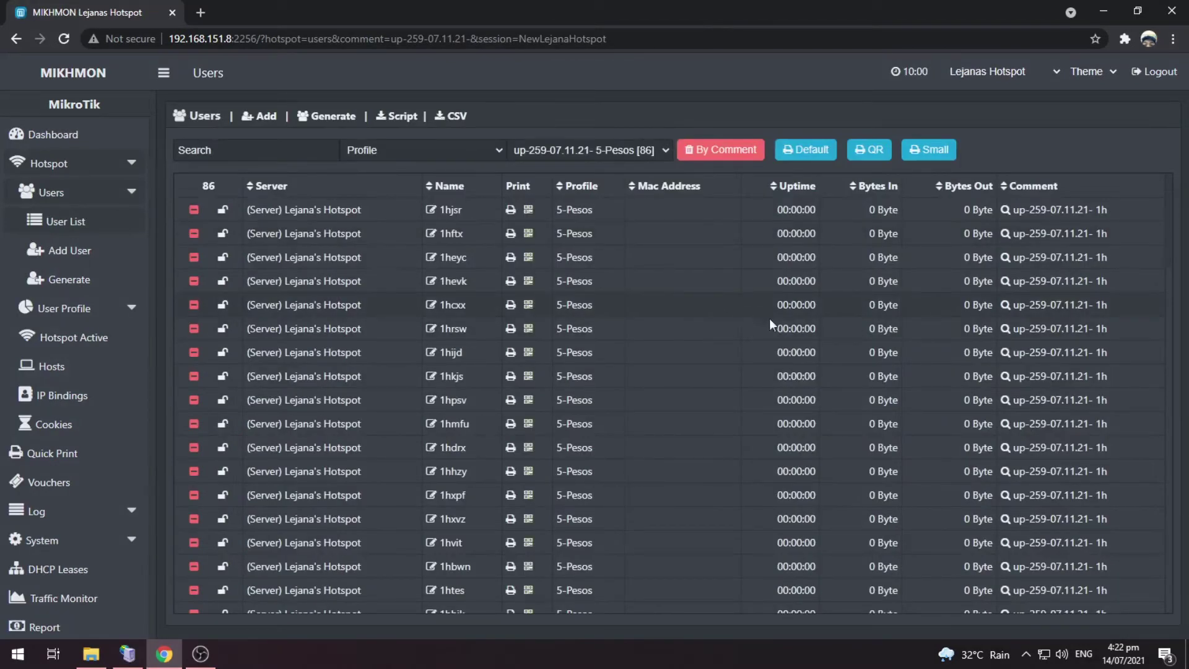
left_click(607, 152)
left_click(609, 169)
Open the batch's vouchers in the Default print format, look through the page, and close it without printing.
left_click(805, 149)
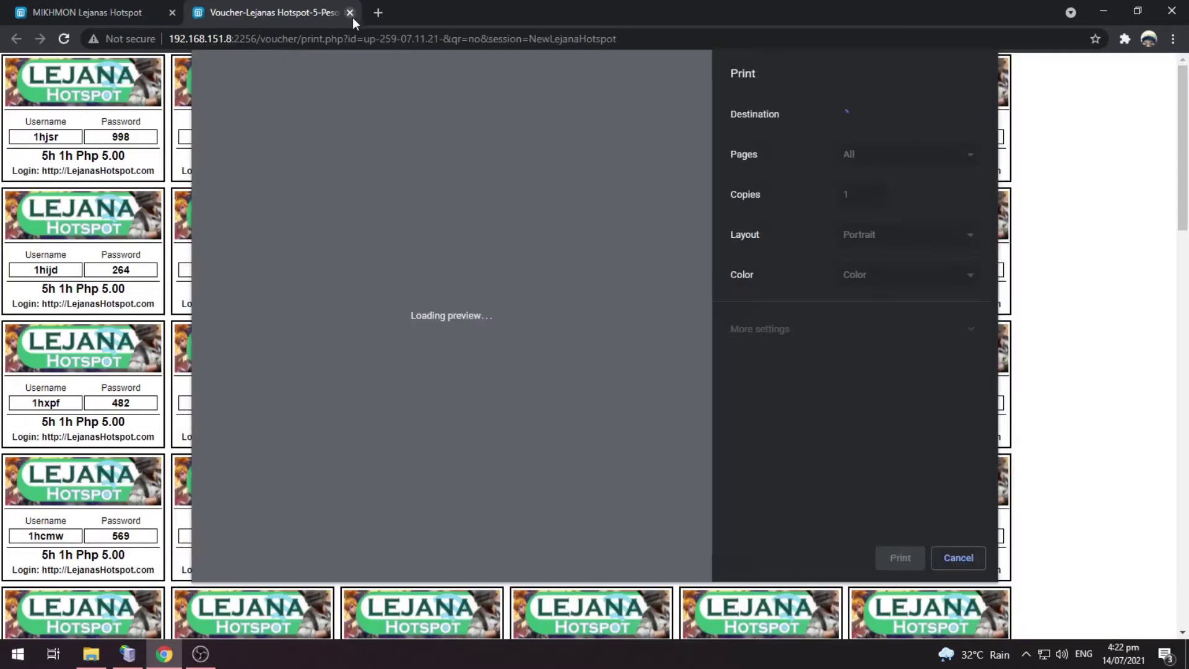
left_click(350, 13)
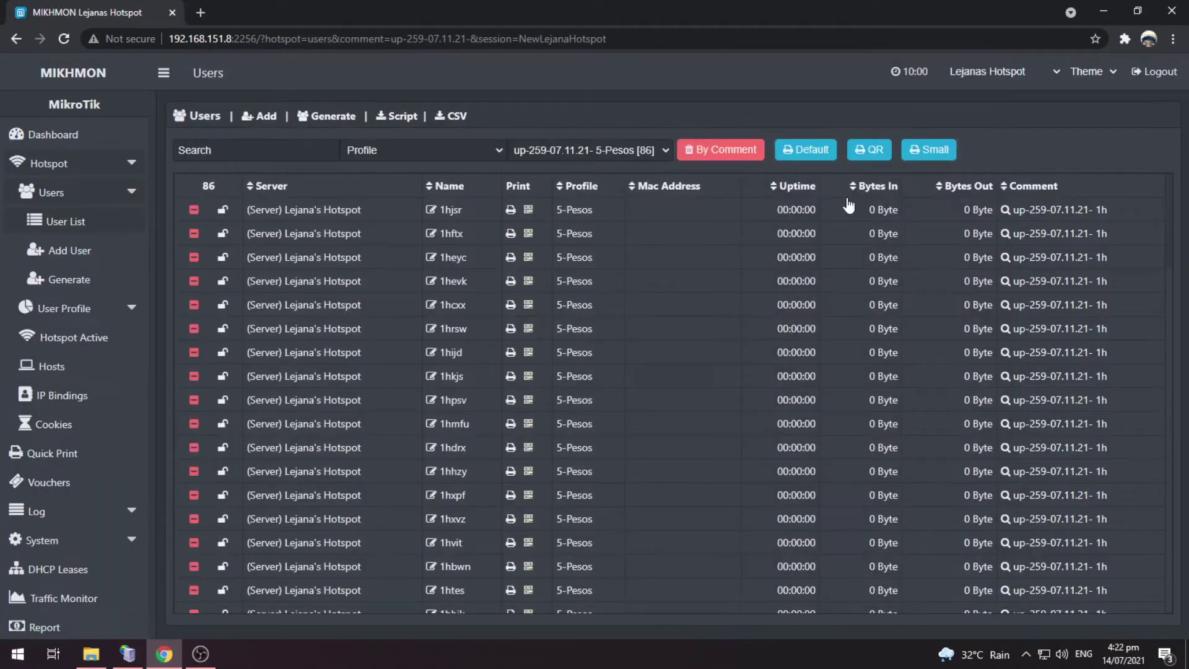
left_click(808, 152)
scroll(681, 310, "down", 5)
scroll(754, 390, "up", 5)
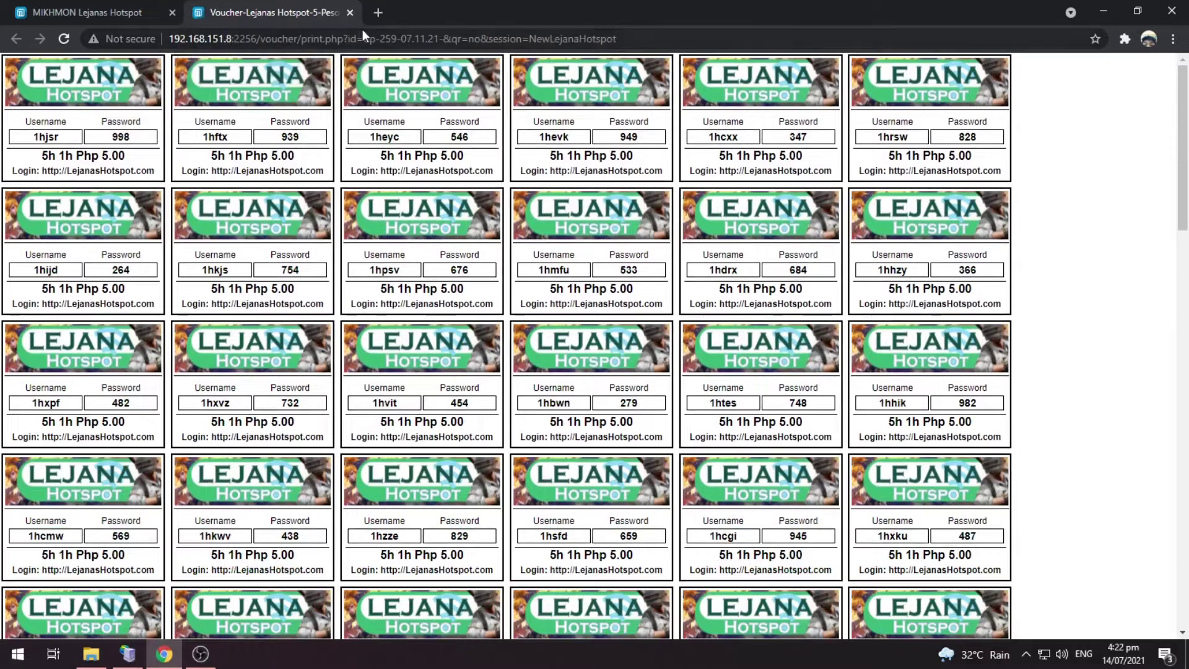
left_click(349, 13)
View the batch's vouchers in the QR print format, and close the page without printing.
left_click(869, 151)
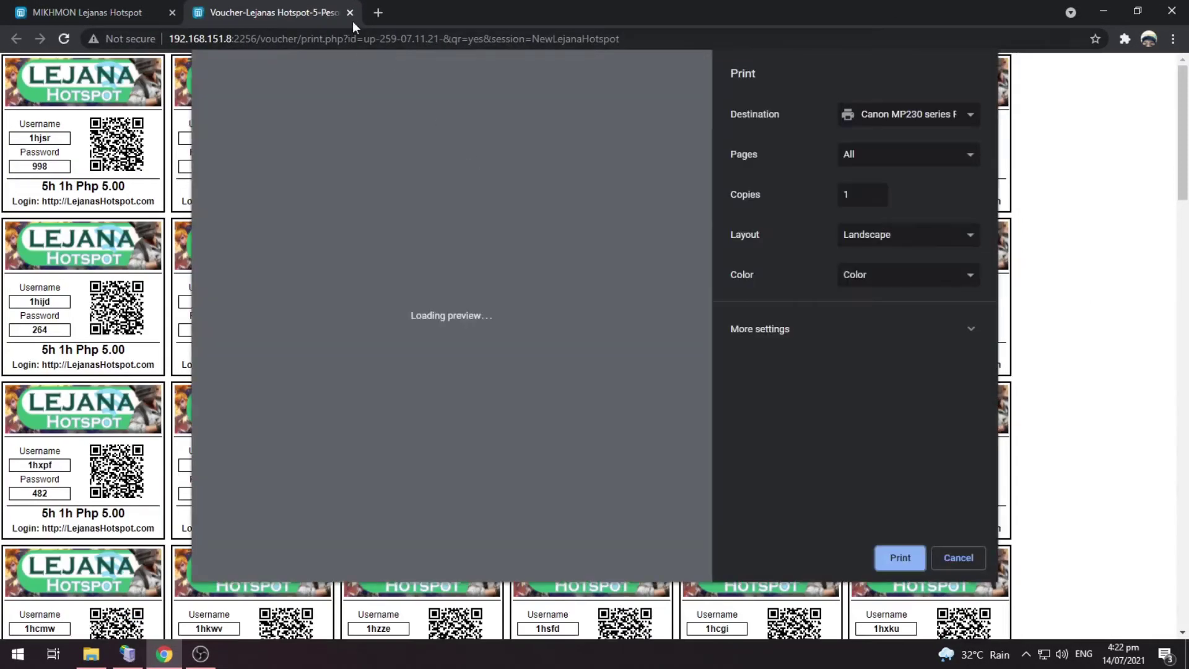
key("Escape")
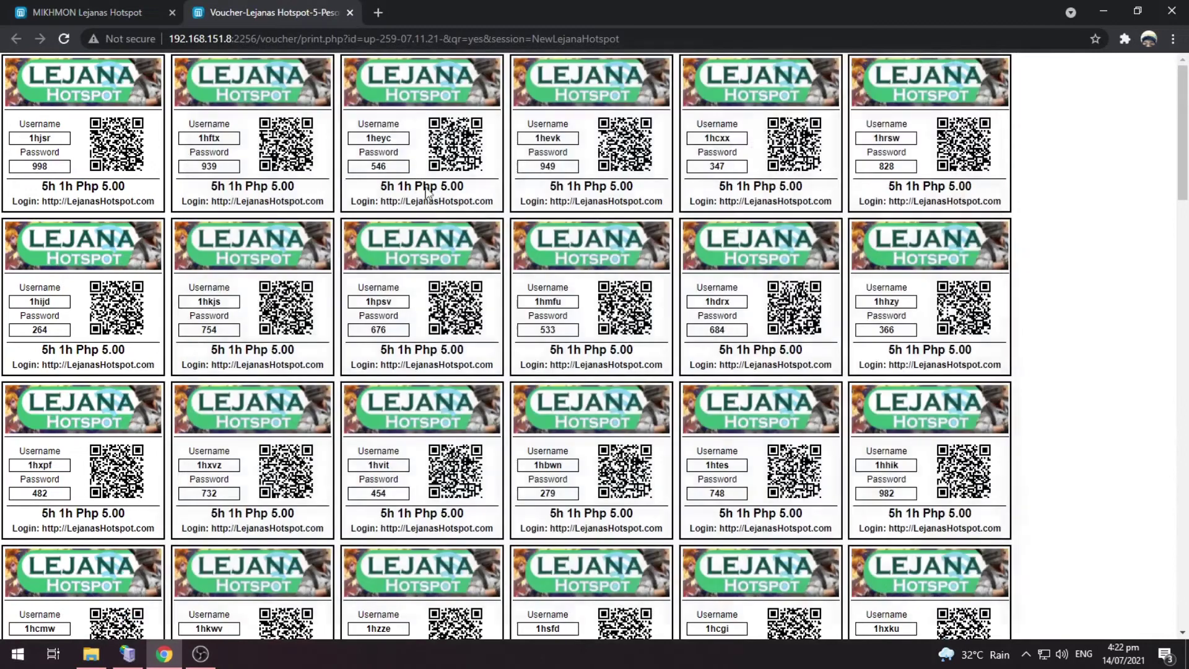
left_click(350, 12)
Open the batch's vouchers in the Small print format, cancel printing, and look through the page.
left_click(928, 150)
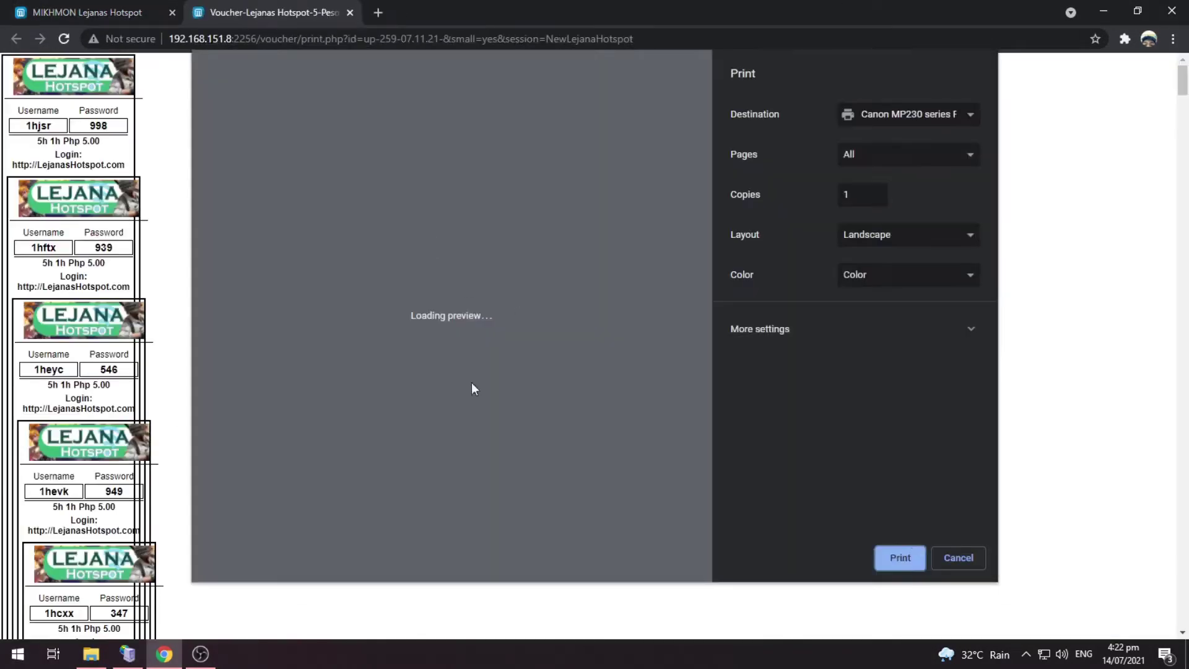
left_click(958, 559)
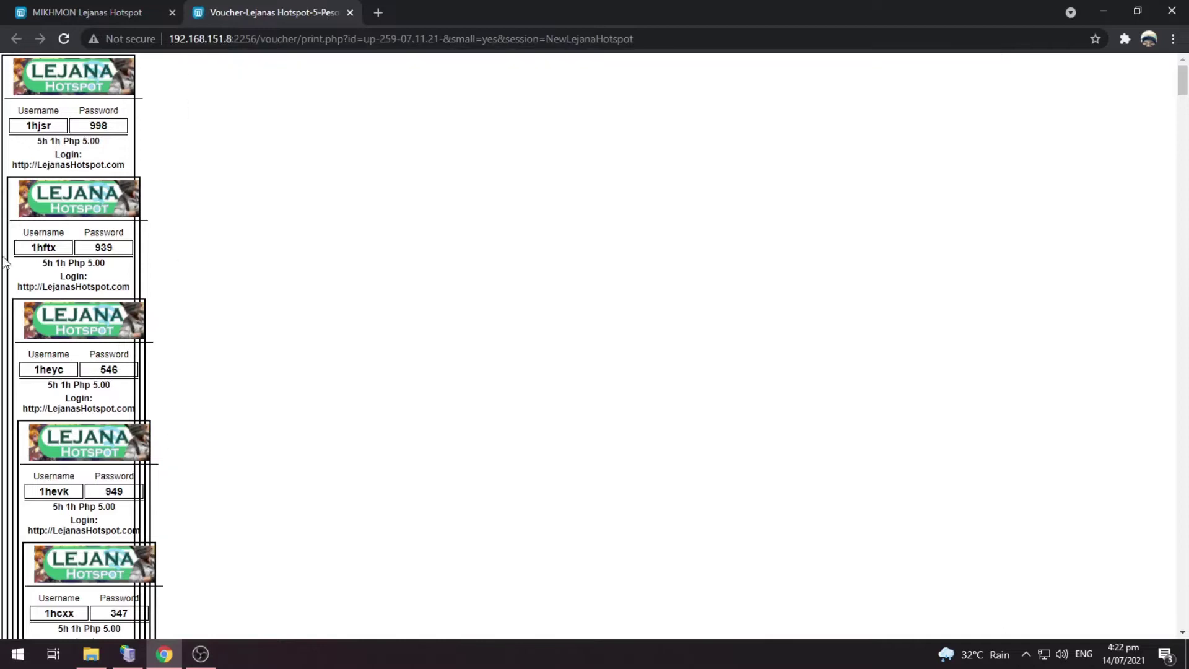
scroll(68, 274, "down", 10)
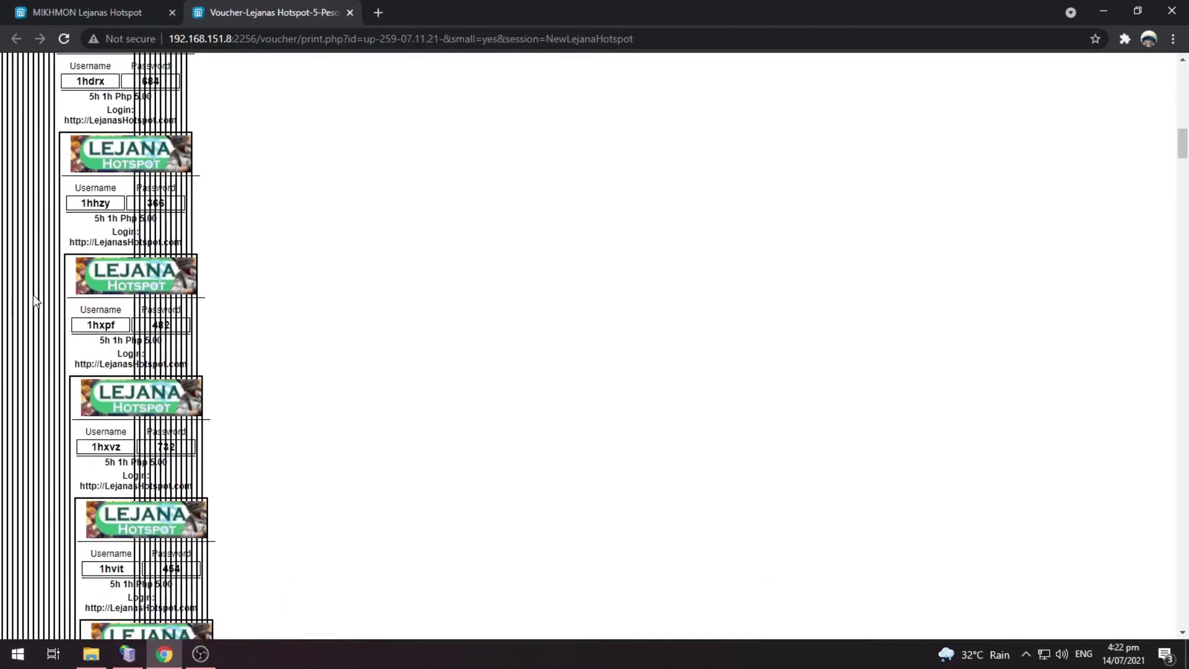
scroll(42, 347, "up", 10)
Switch back and forth between the user list and the small-format voucher page, and close the voucher page.
left_click(74, 13)
left_click(273, 13)
left_click(34, 7)
left_click(272, 12)
left_click(75, 13)
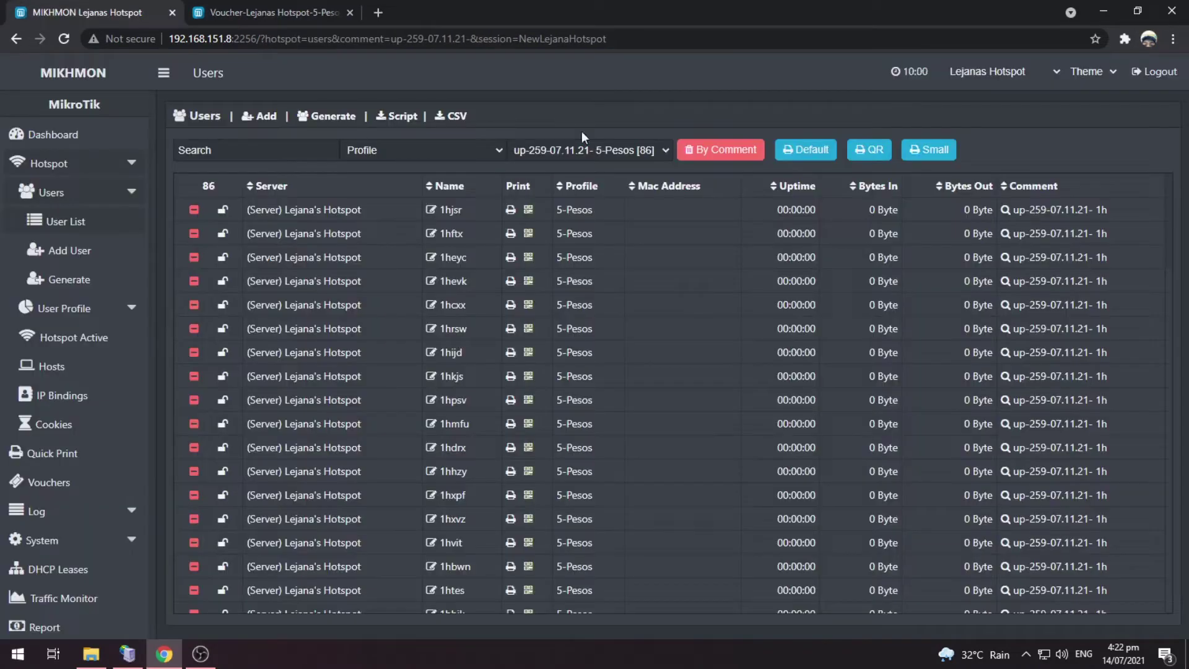
left_click(304, 9)
left_click(87, 6)
left_click(272, 13)
left_click(75, 12)
left_click(272, 12)
left_click(24, 13)
left_click(326, 13)
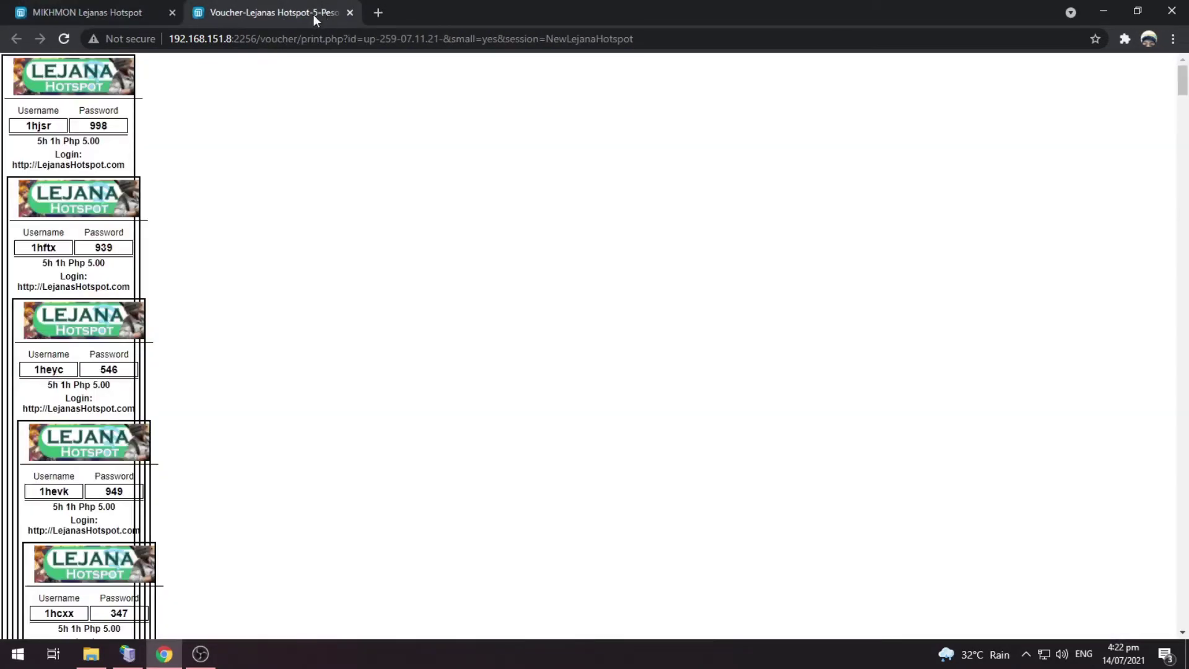
left_click(350, 12)
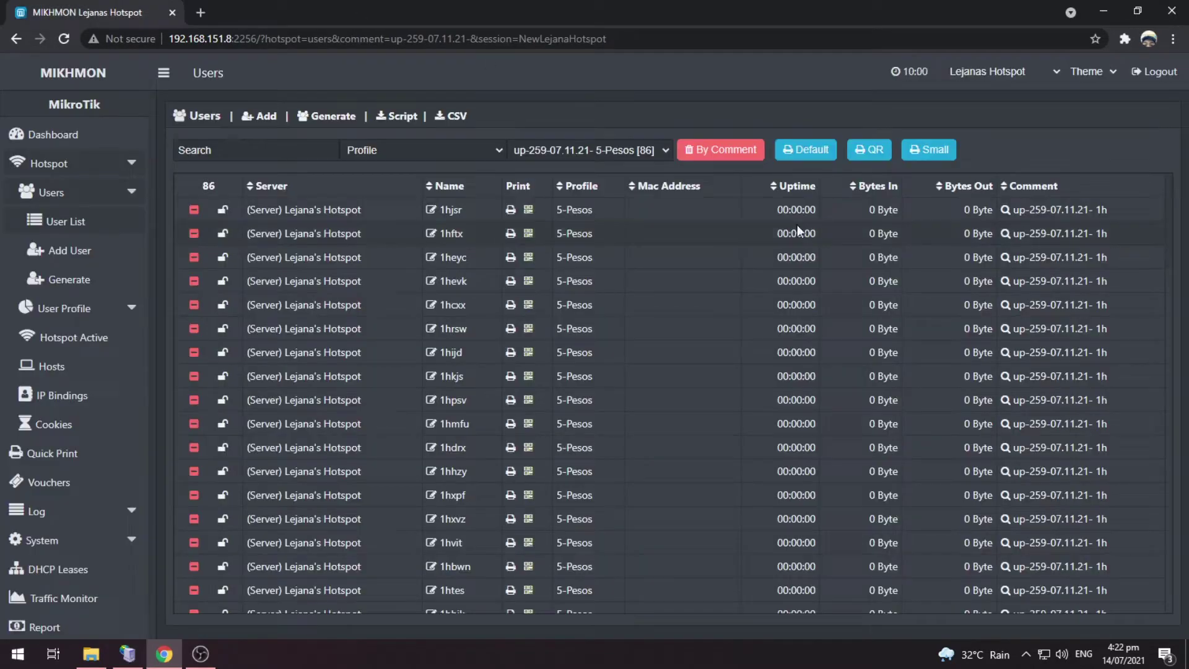
Open the print preview of the batch's Default-format vouchers, expand the additional print settings, and open the custom scale value for editing.
left_click(811, 150)
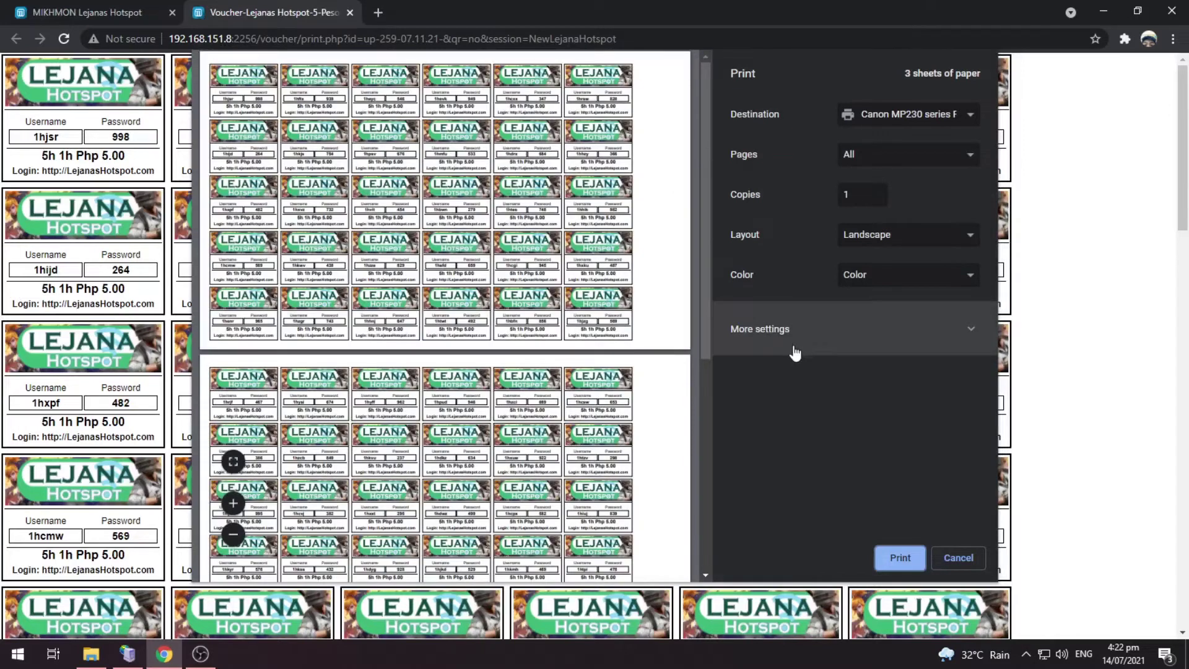
left_click(722, 348)
scroll(741, 377, "down", 2)
scroll(741, 379, "down", 1)
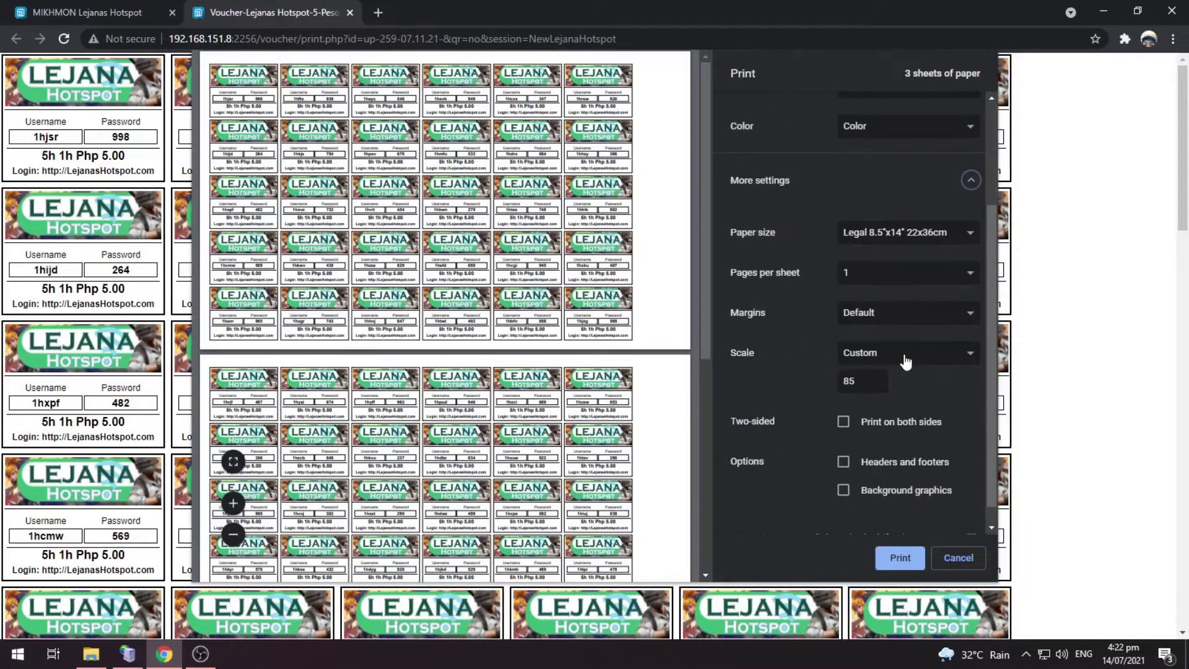
left_click(902, 357)
left_click(860, 384)
left_click_drag(861, 382, 849, 385)
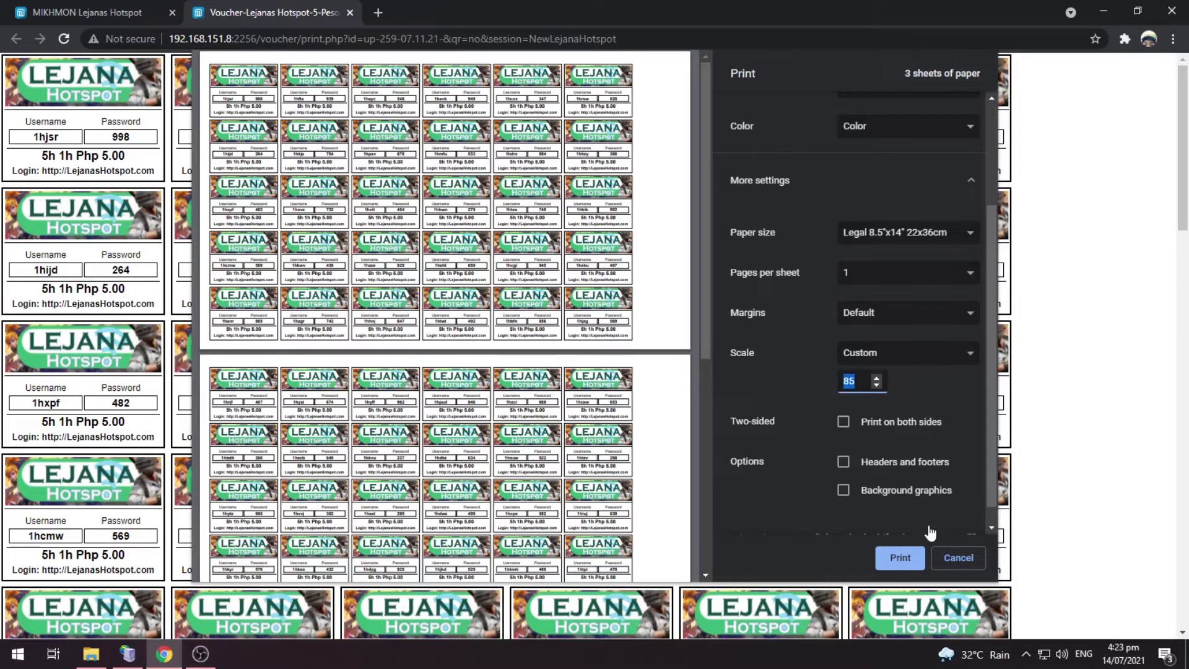
Cancel printing of the Default-format vouchers and sort the batch's users by name in descending order.
left_click(958, 558)
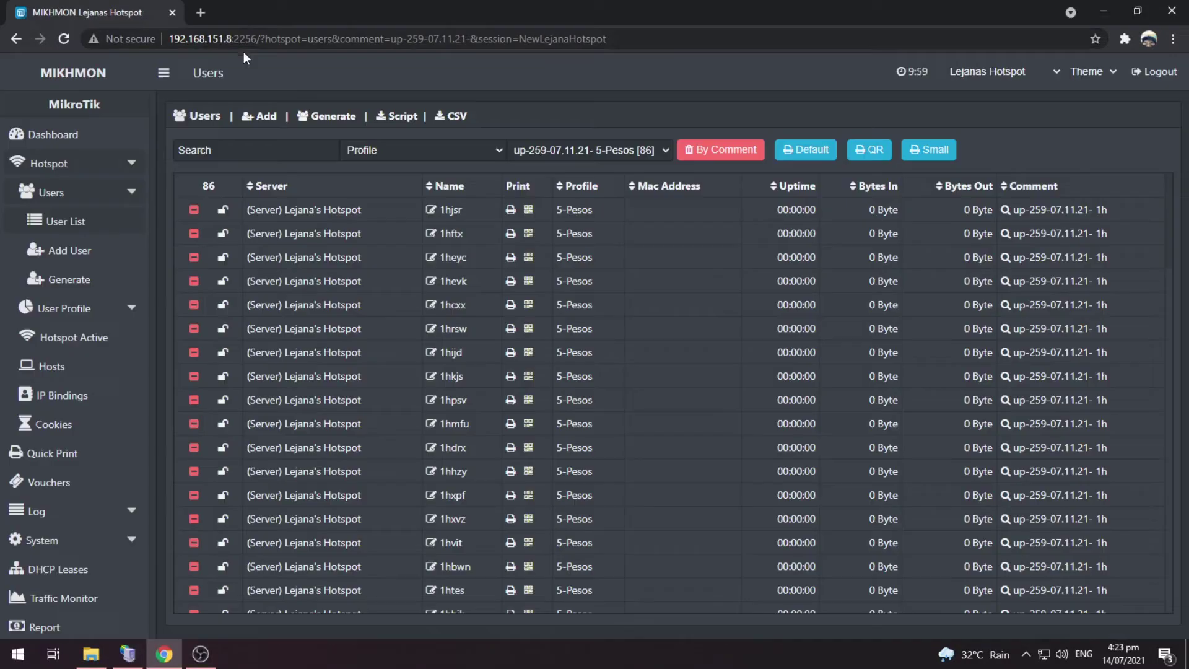
left_click(457, 192)
left_click(448, 188)
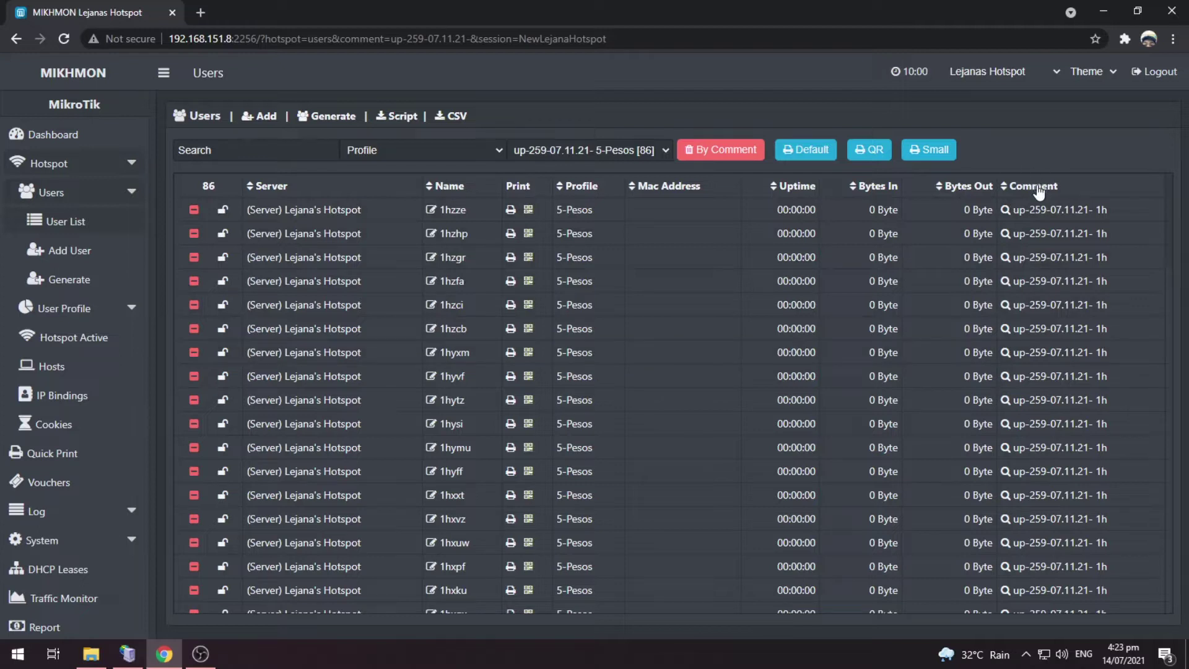
Show the users of all profiles and sort the list by comment.
left_click(398, 154)
left_click(407, 184)
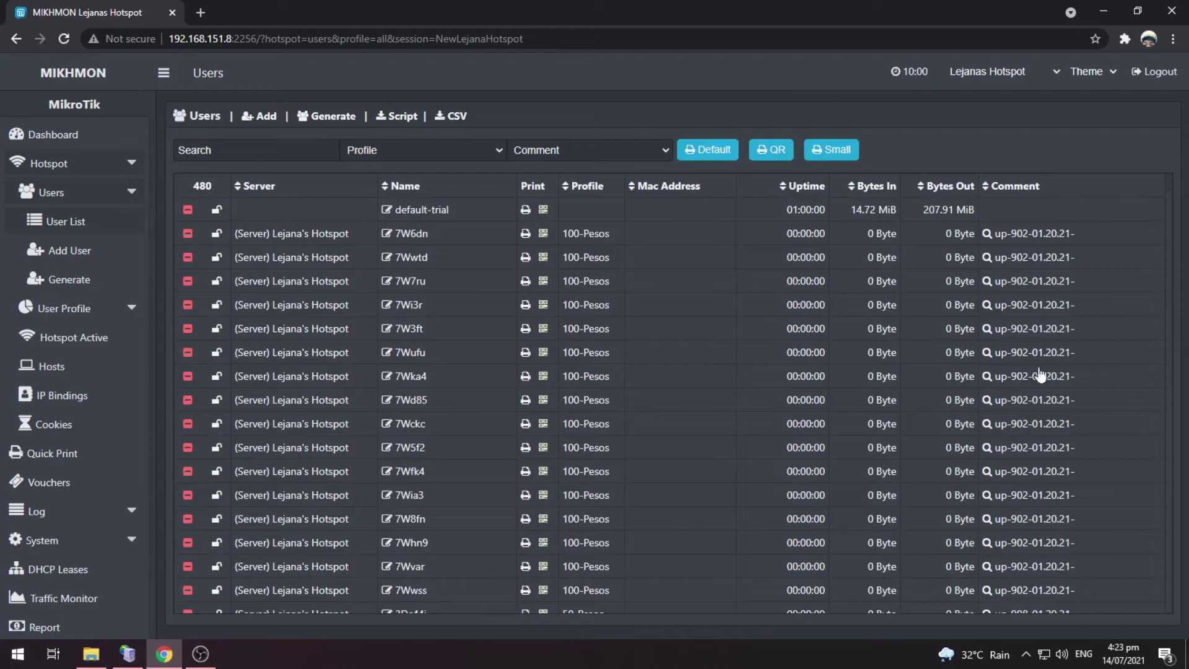
scroll(1022, 372, "down", 2)
scroll(1057, 284, "up", 2)
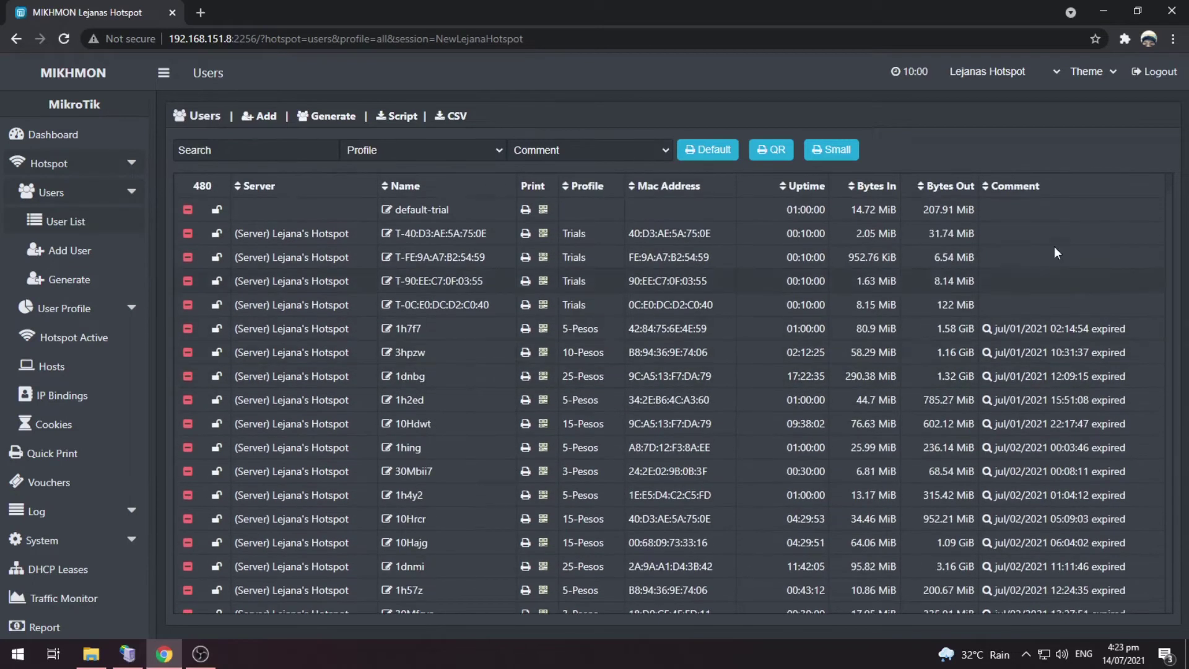
Look through the expired users' dates and usage, and highlight the entry that expired on jul/06/2021 at 22:25:07.
scroll(1036, 345, "down", 15)
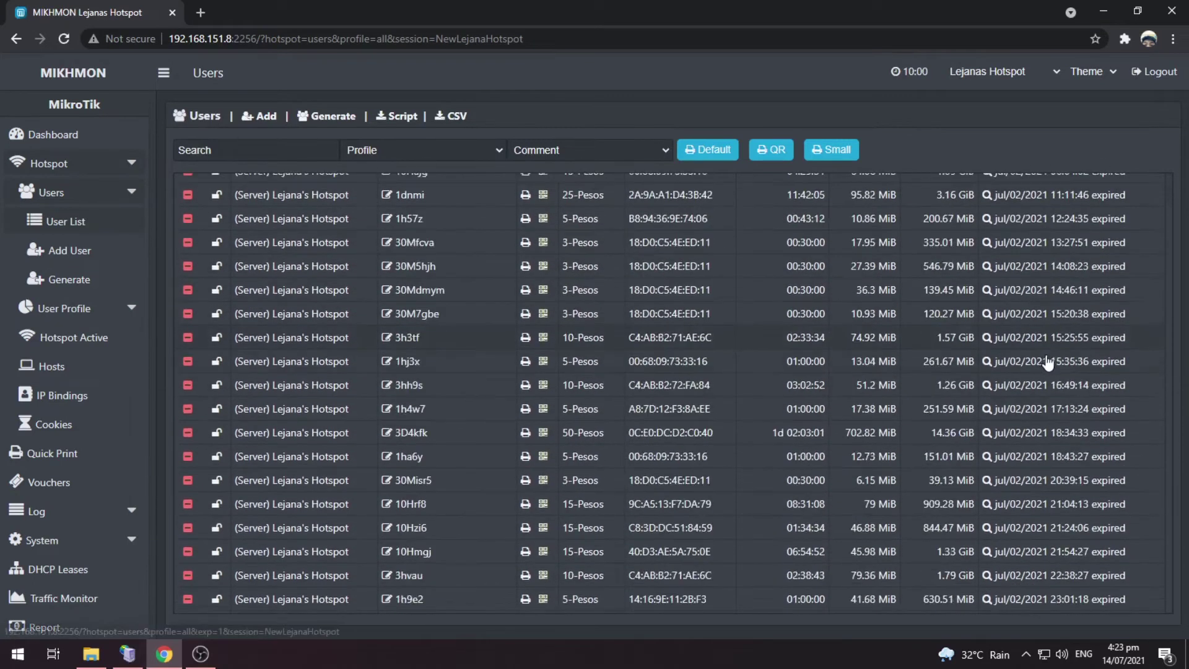
scroll(1057, 370, "down", 10)
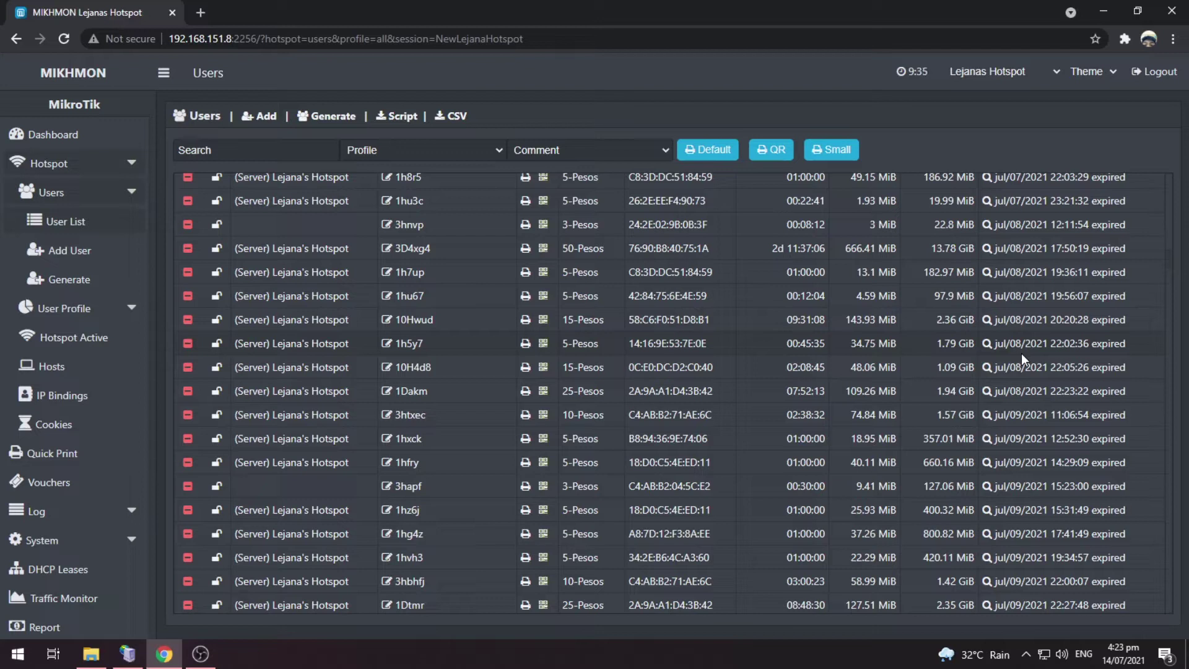
scroll(288, 374, "up", 3)
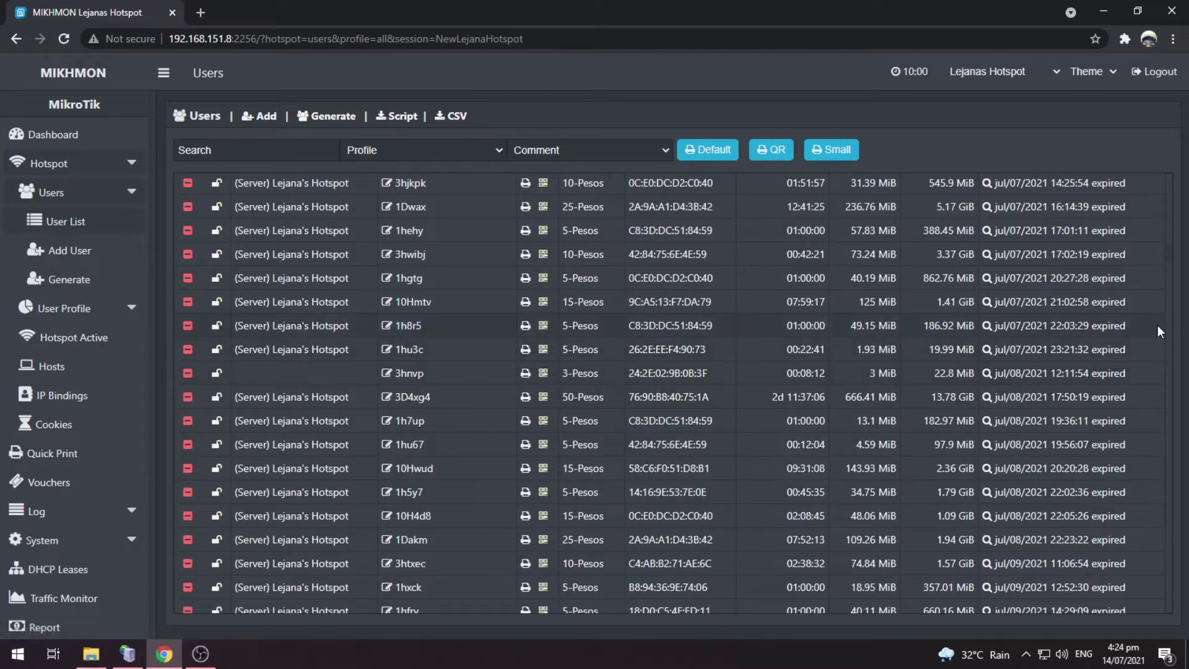
scroll(1152, 319, "up", 4)
left_click_drag(1136, 306, 400, 310)
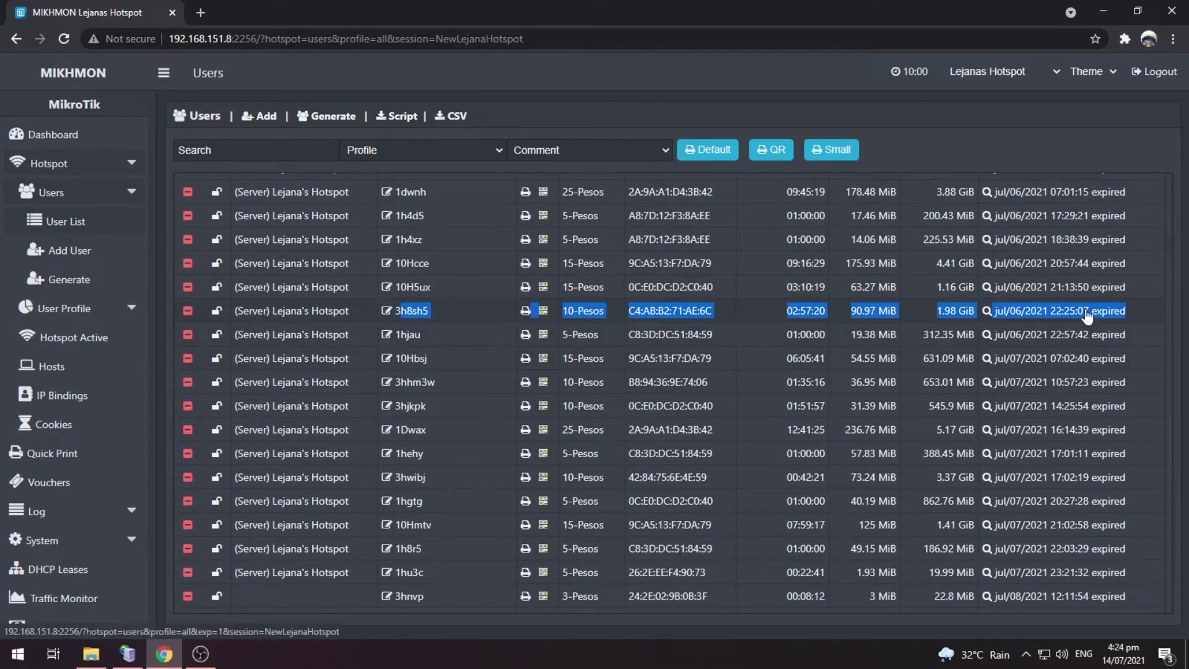
left_click(1147, 308)
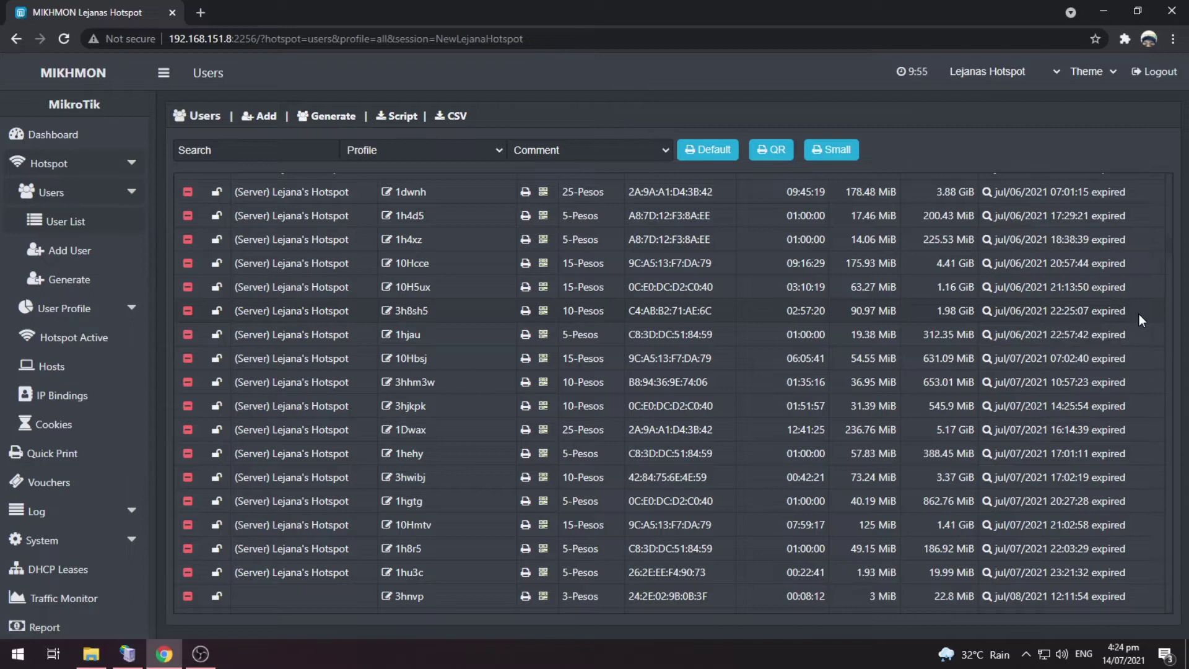
Review the expiry dates of the July entries back to the start of the user list.
scroll(1053, 409, "up", 1)
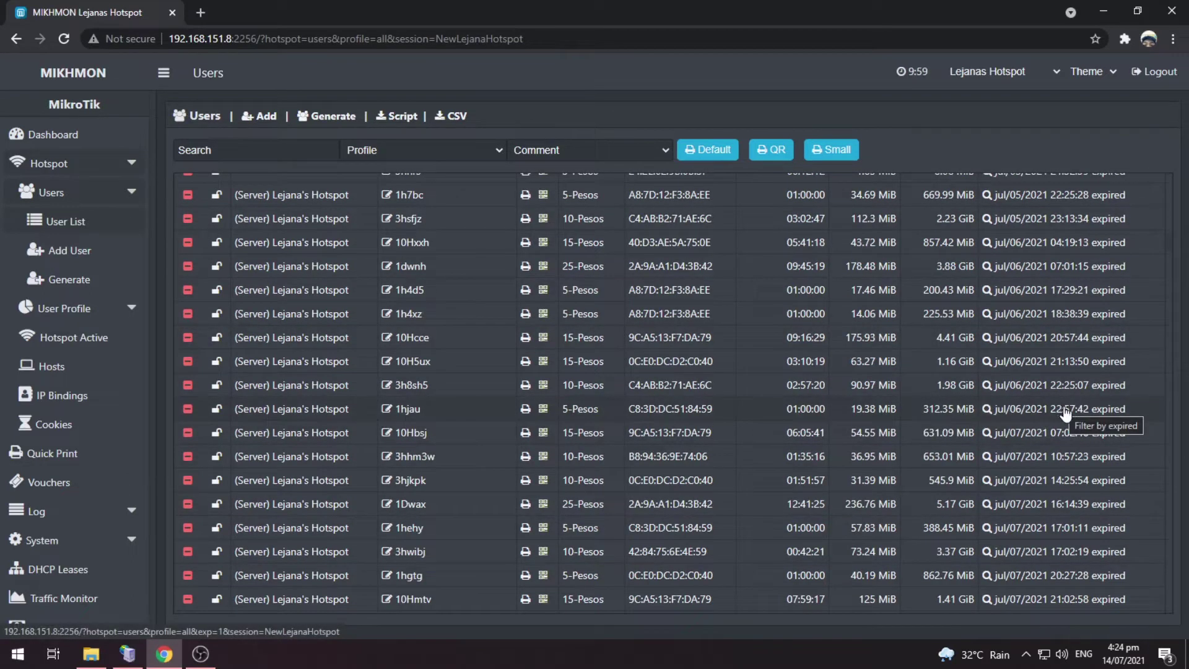
scroll(1075, 472, "up", 4)
scroll(1073, 466, "up", 10)
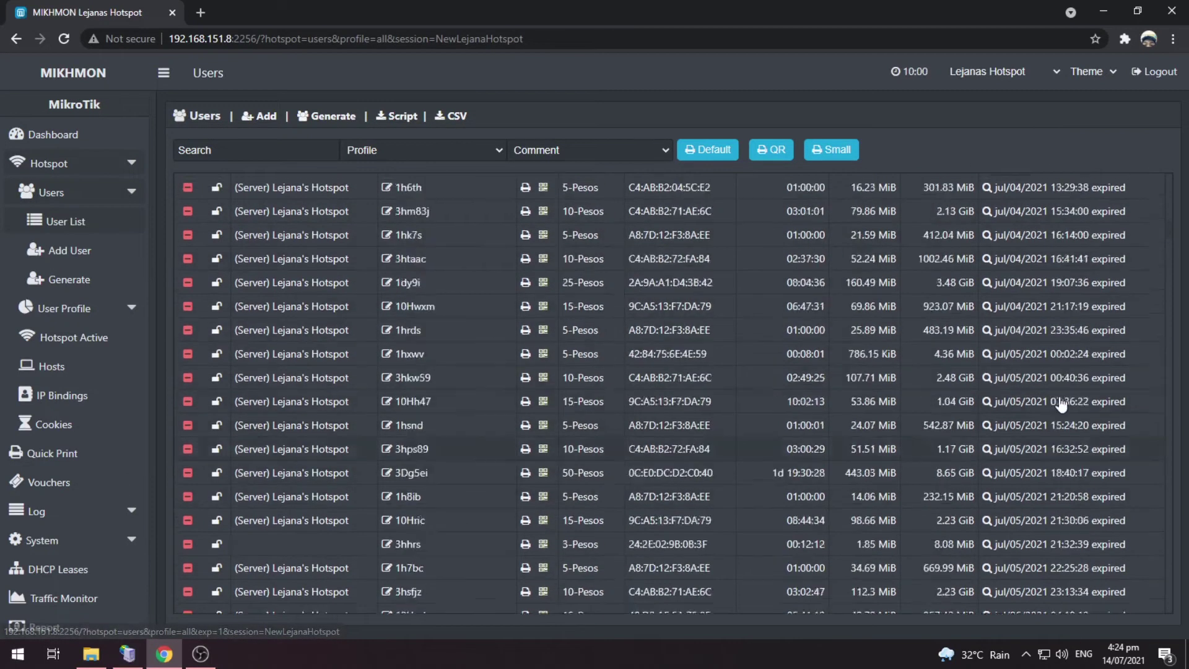
scroll(1059, 402, "down", 5)
left_click_drag(1170, 186, 1173, 248)
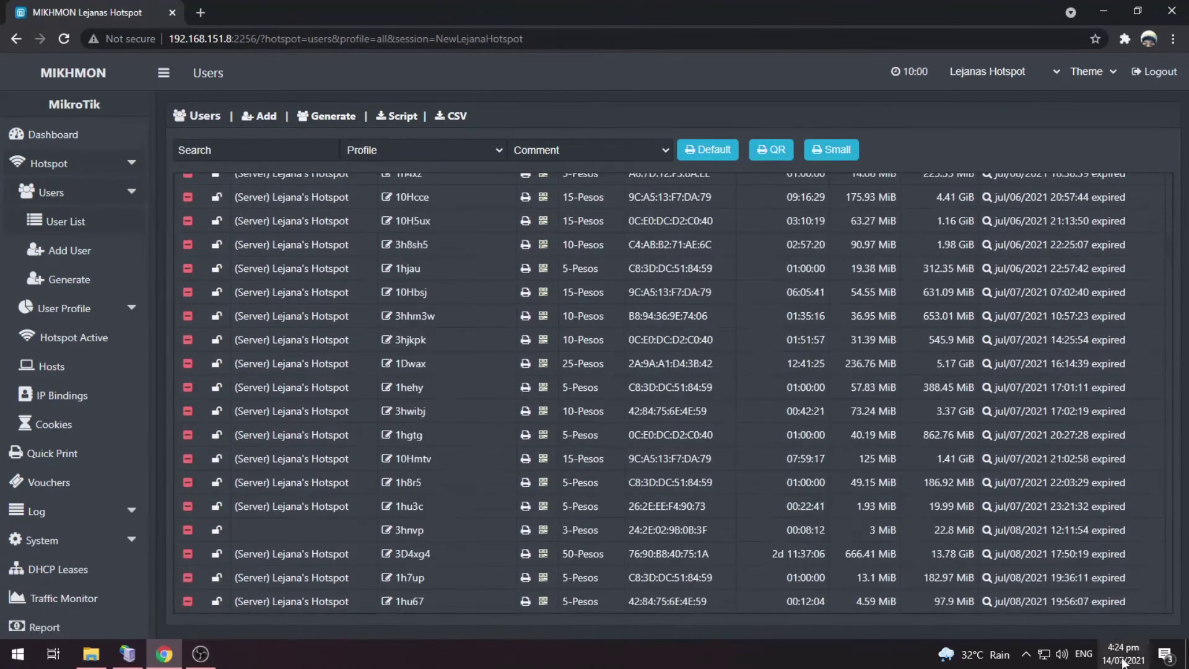
scroll(1074, 408, "up", 1)
scroll(1074, 408, "up", 10)
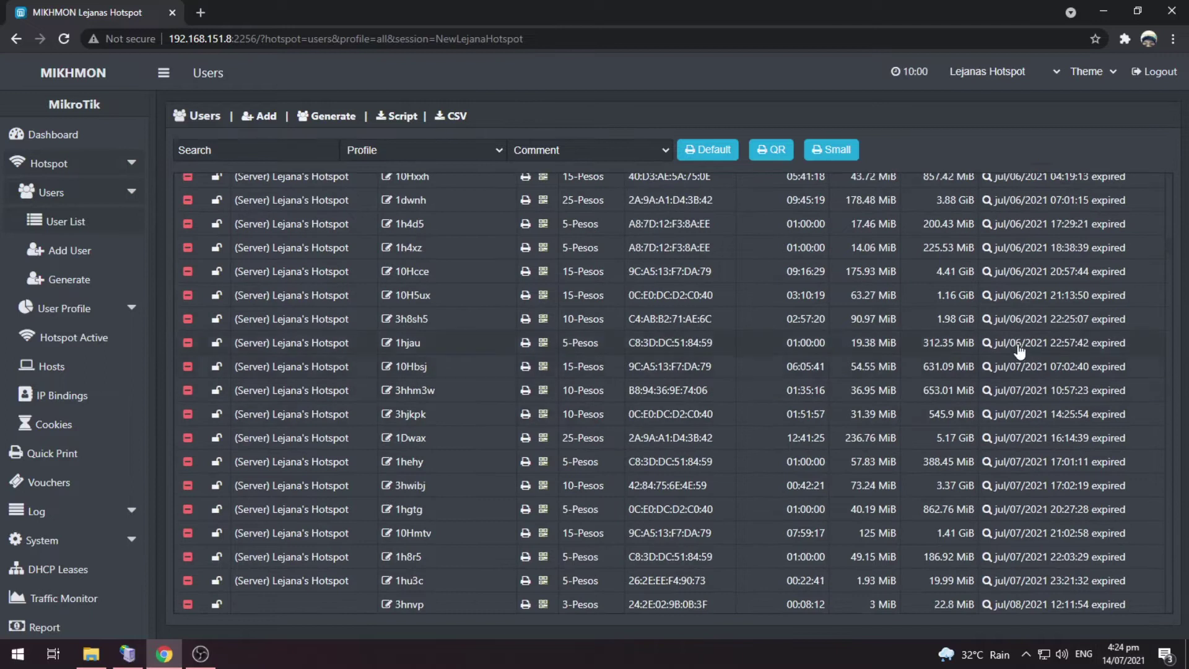
scroll(1034, 351, "up", 3)
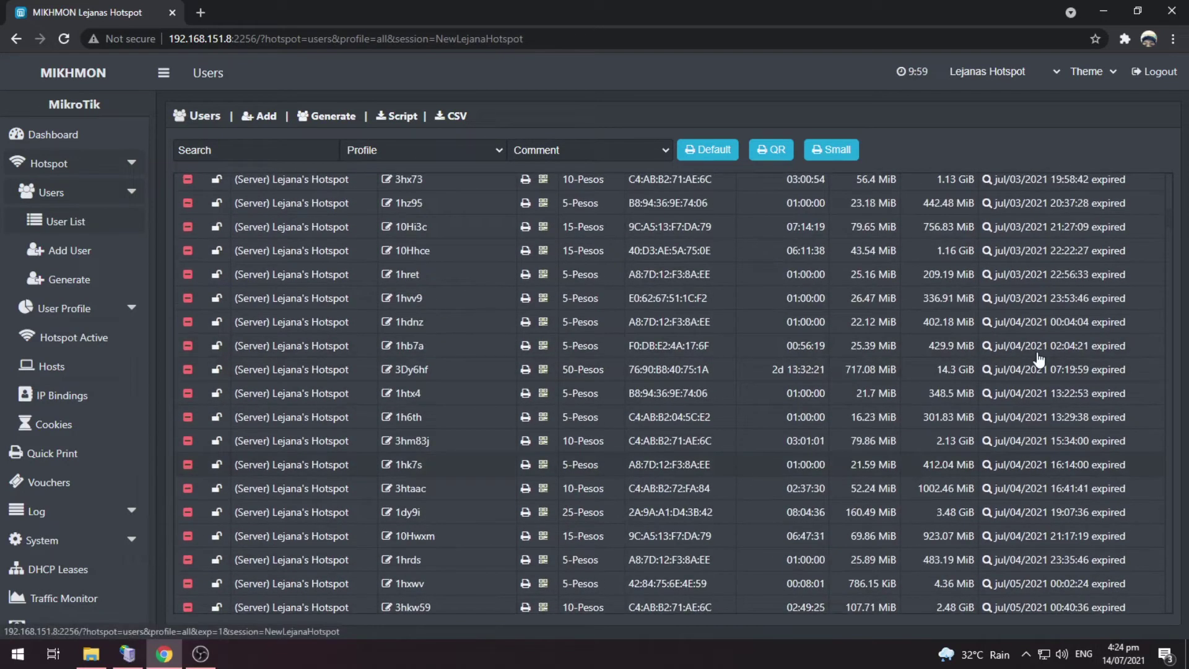
scroll(995, 326, "up", 15)
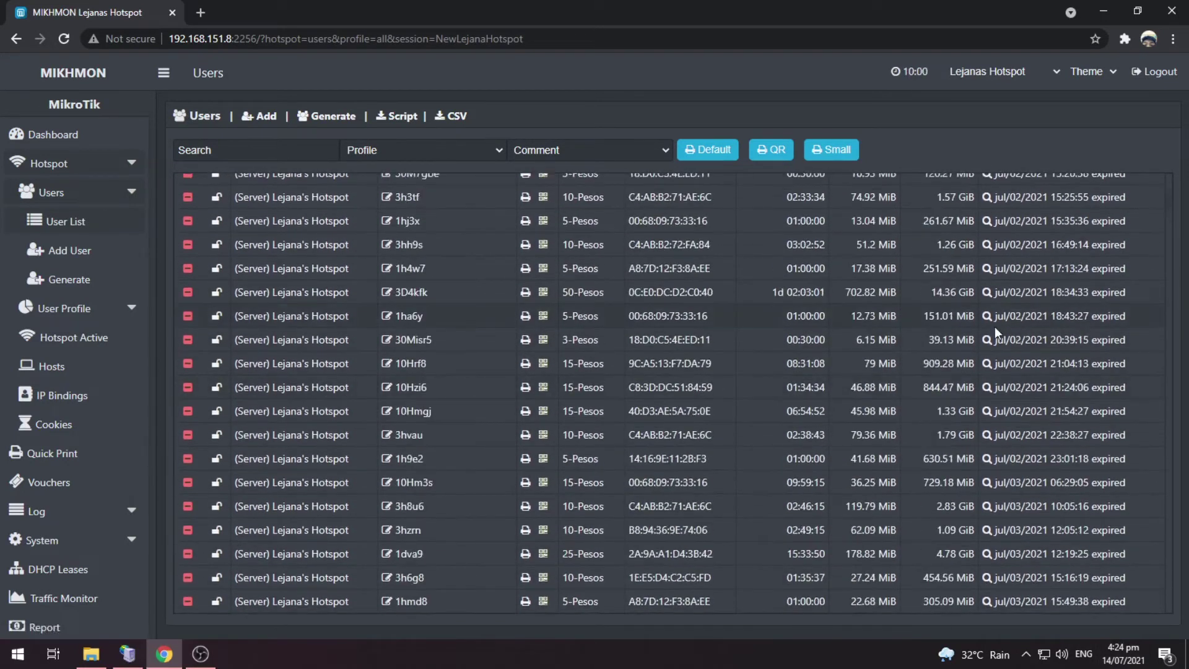
scroll(1152, 424, "down", 2)
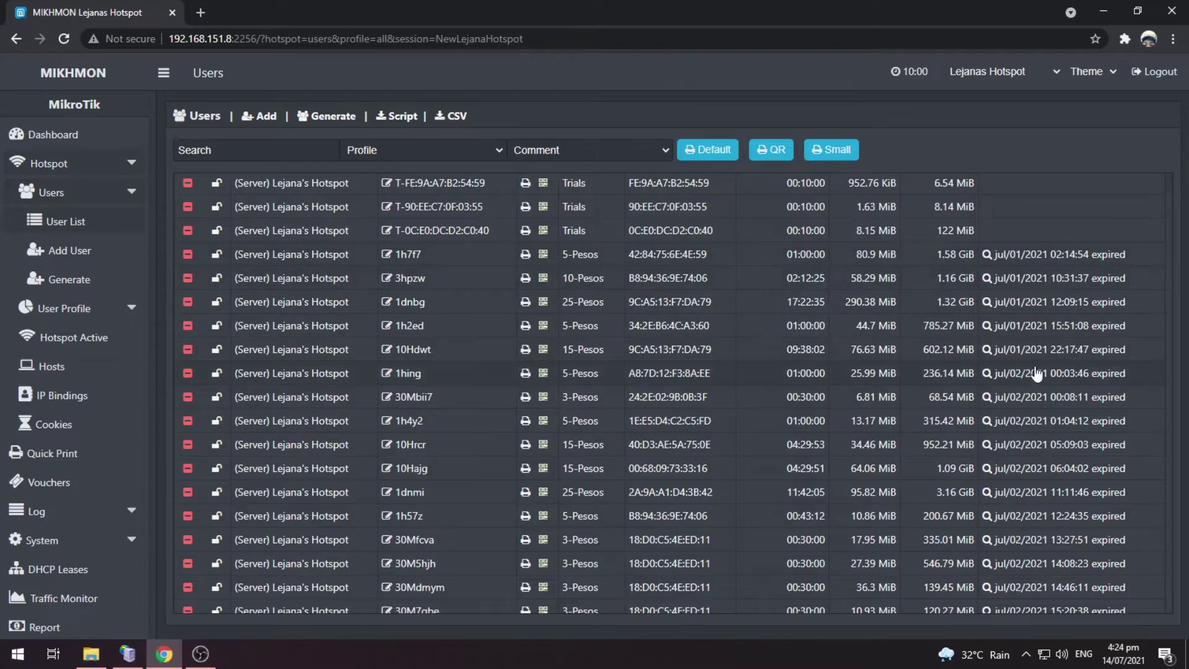
scroll(67, 559, "down", 1)
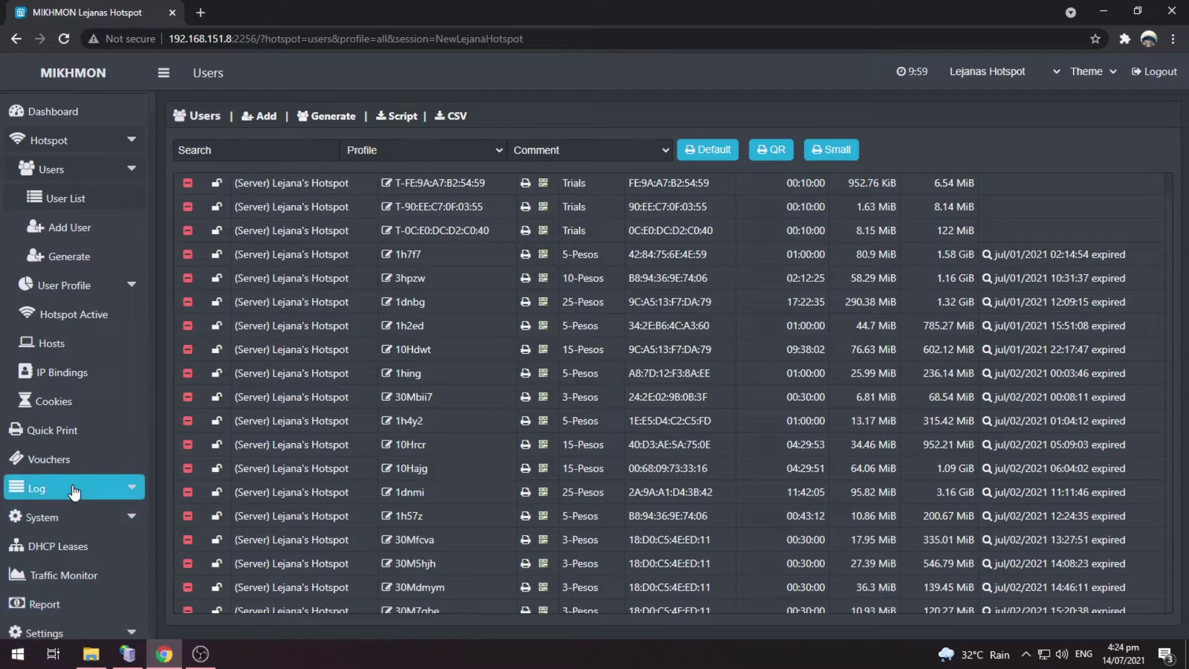
scroll(922, 394, "down", 10)
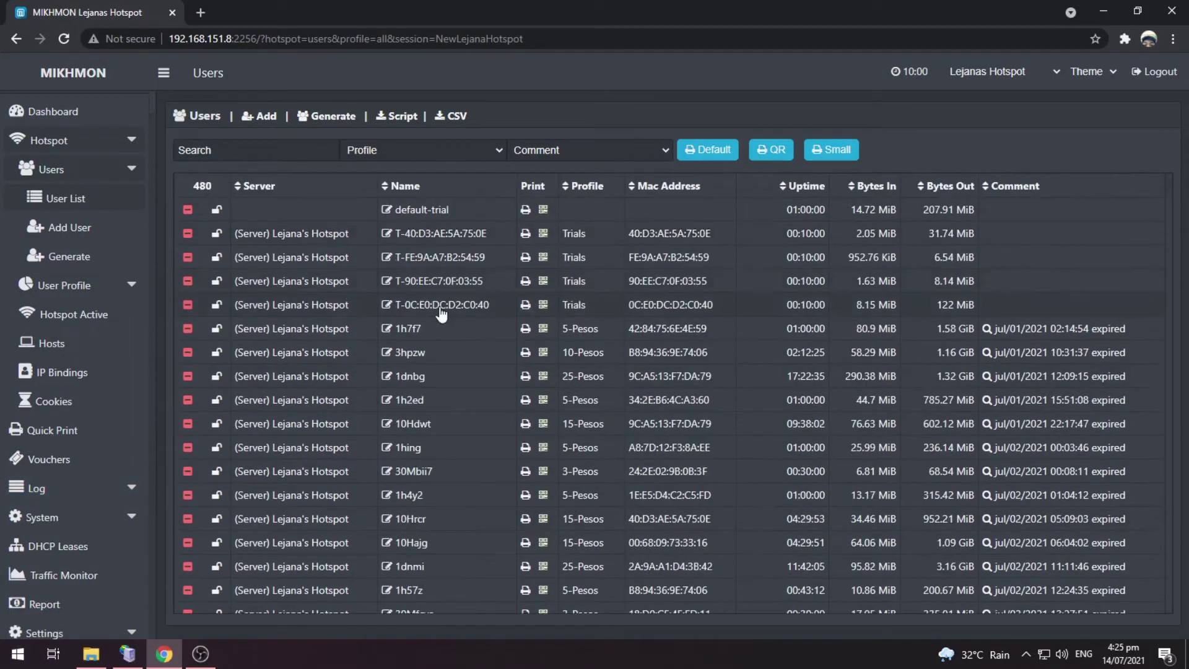
Open the Add User form and review its profile choices and the data limit and comment fields.
left_click(57, 233)
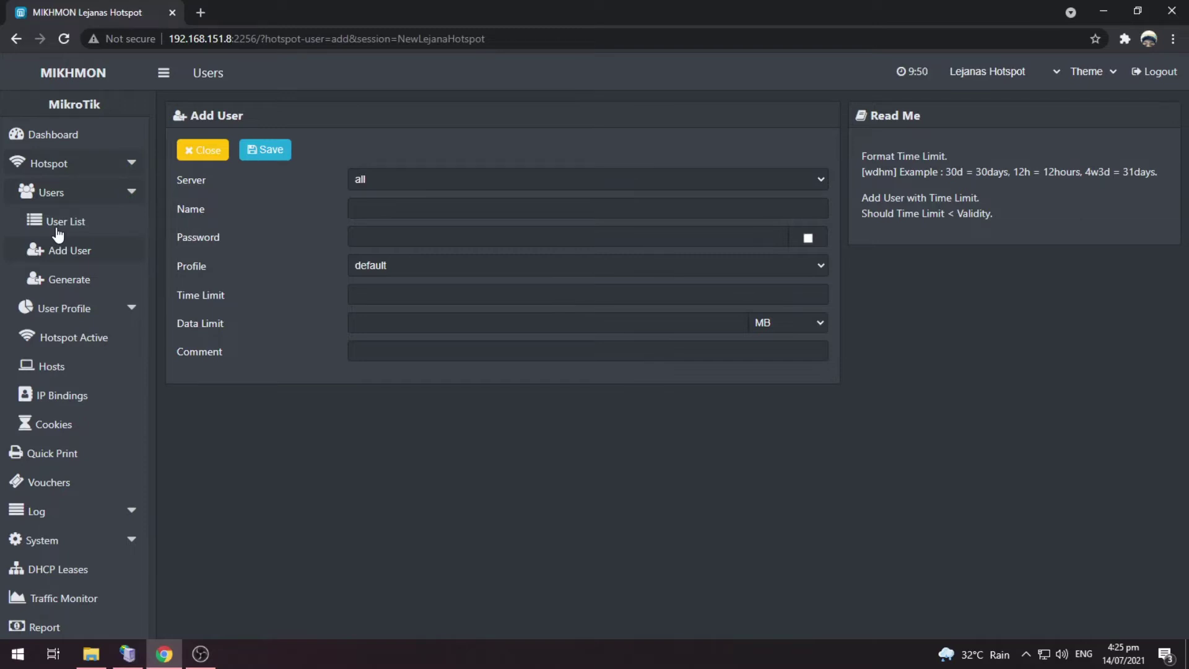
left_click(431, 268)
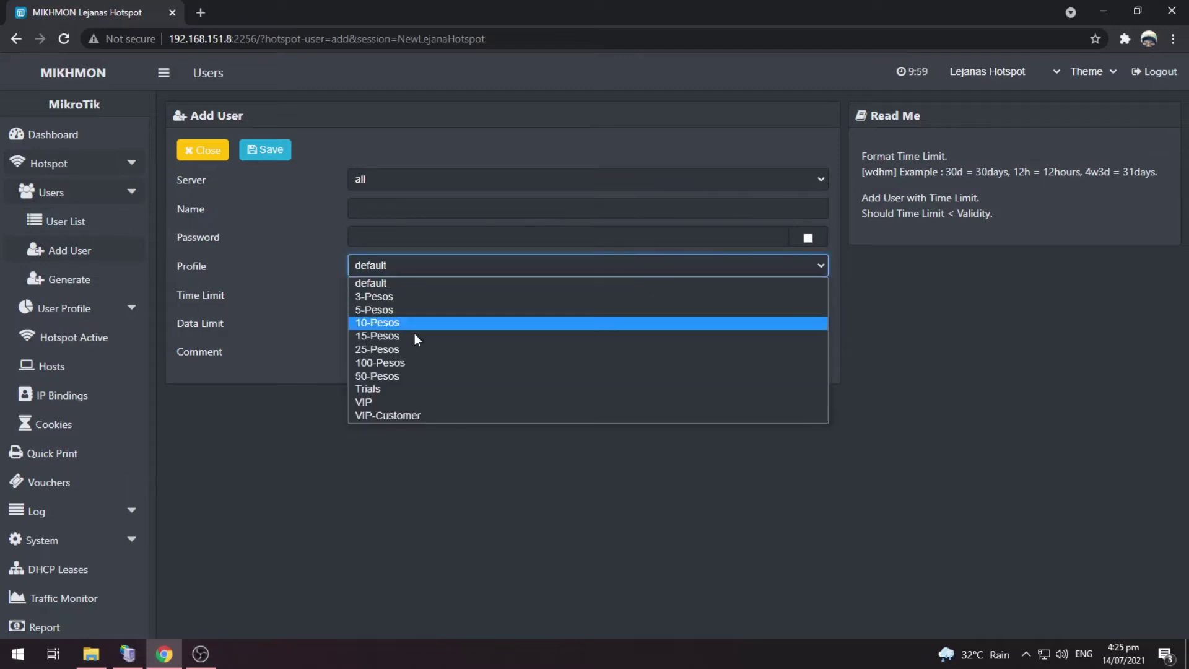
left_click(414, 456)
left_click(362, 323)
left_click(372, 357)
left_click(282, 263)
Open the Generate User form and set the quantity to 50 and the server to (Server) Lejana's Hotspot.
left_click(60, 287)
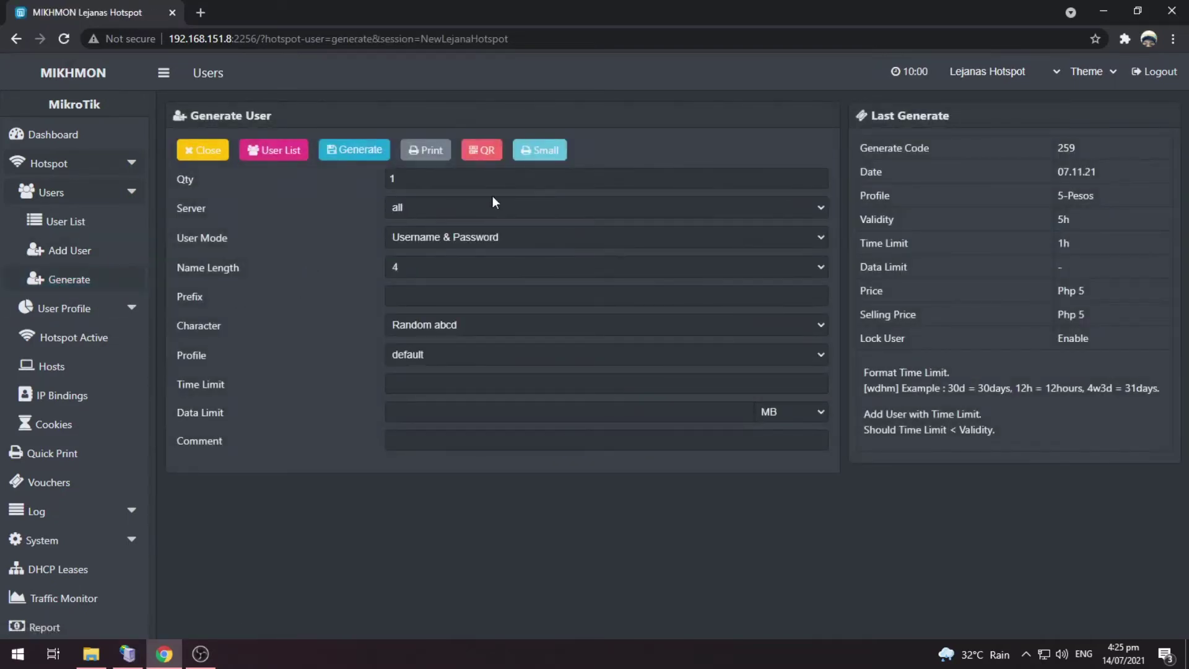
left_click(682, 178)
left_click(690, 128)
double_click(654, 177)
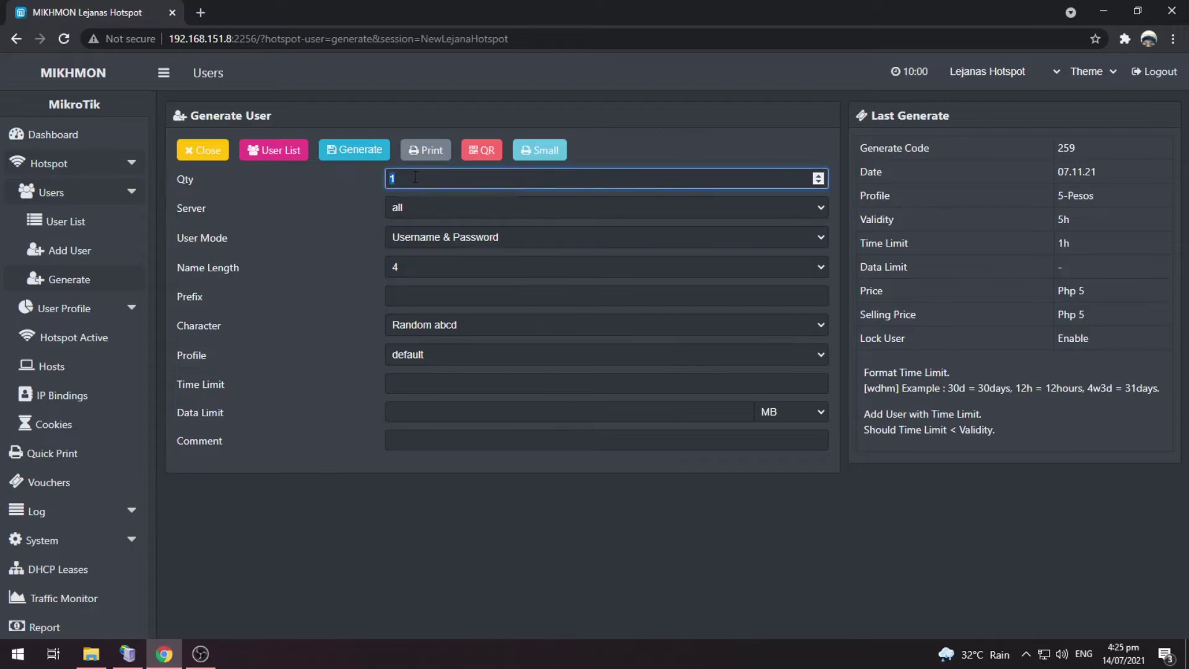
type("50")
left_click(274, 186)
left_click(412, 213)
left_click(452, 238)
Compare the user modes, select Username = Password, and view the available name lengths.
left_click(439, 241)
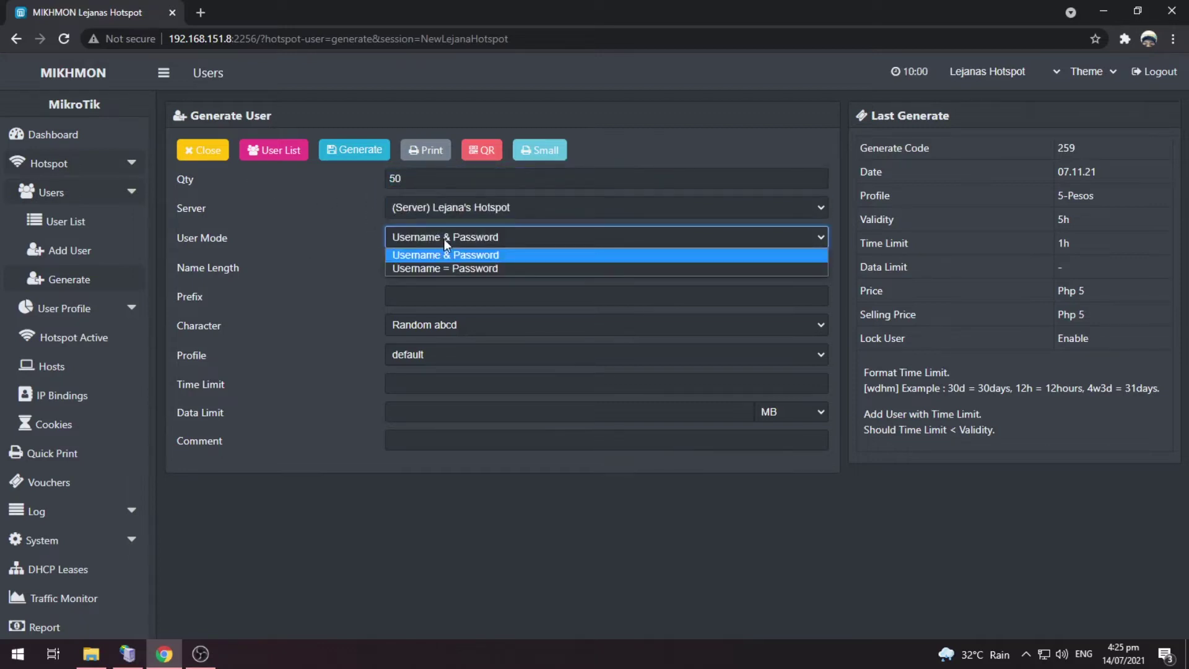
left_click(446, 237)
left_click(453, 234)
left_click(470, 254)
left_click(477, 241)
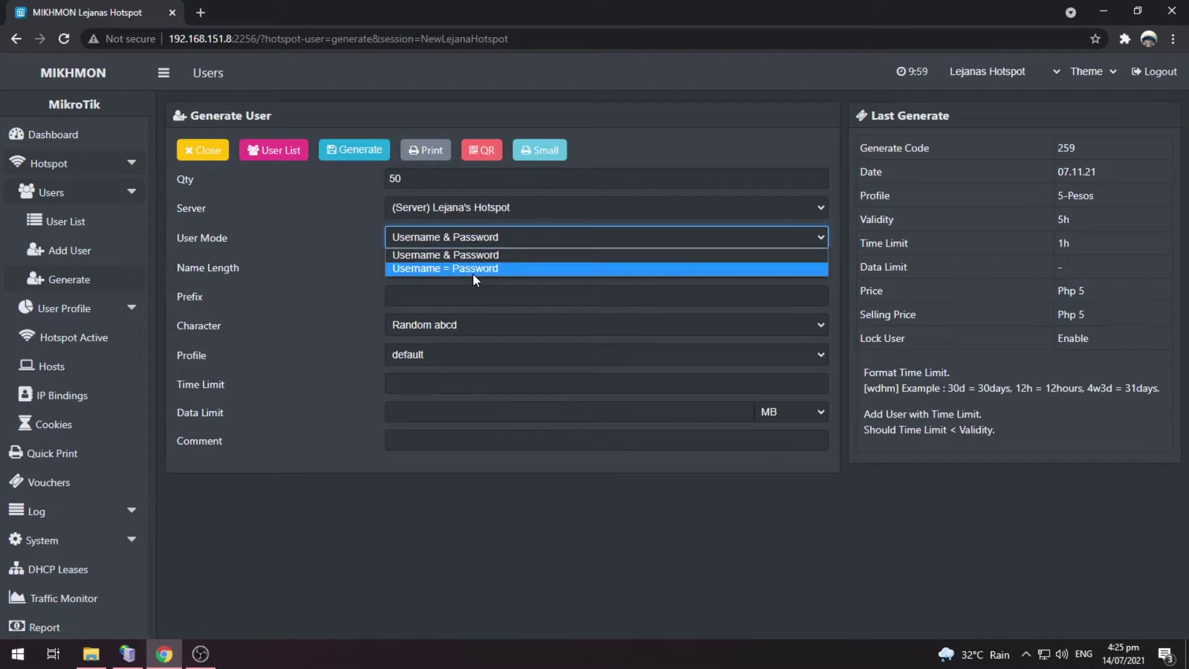
left_click(474, 273)
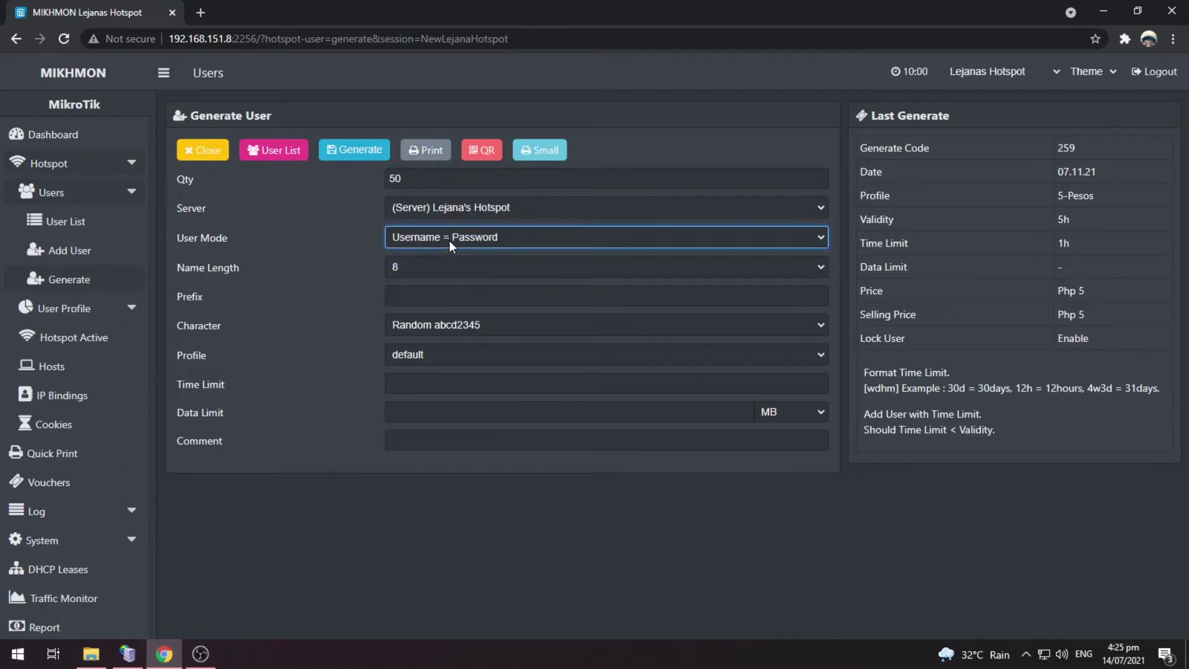
left_click(483, 237)
left_click(481, 267)
key("Tab")
key("space")
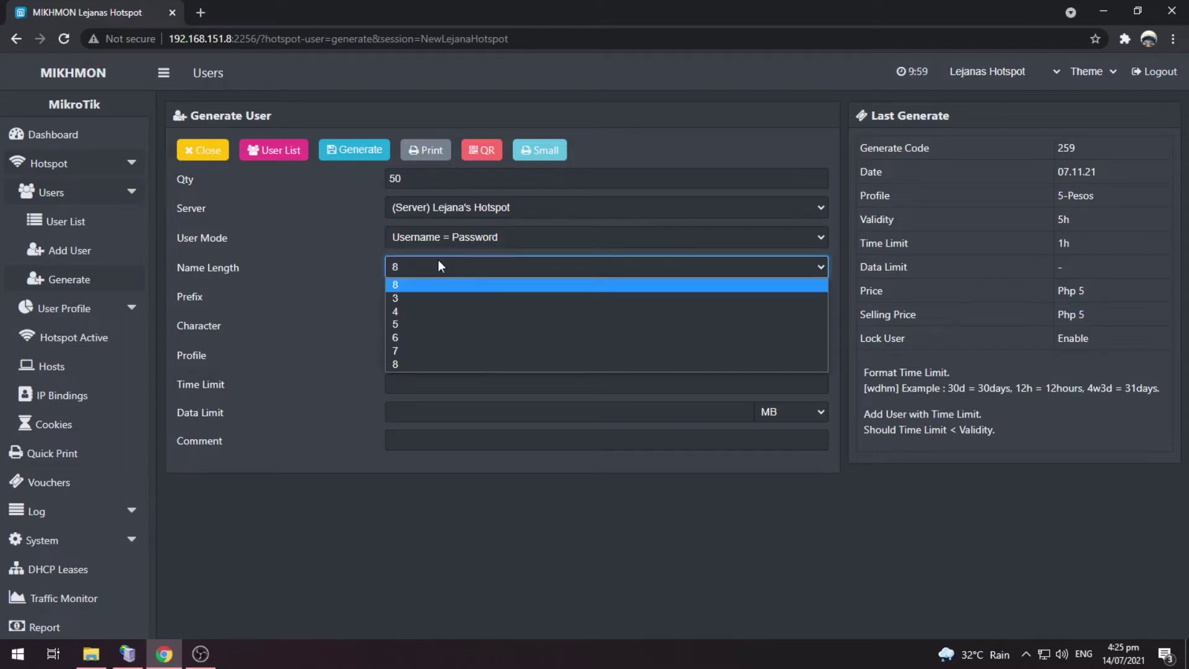
Set the user mode back to Username & Password and the name length to 3.
left_click(454, 243)
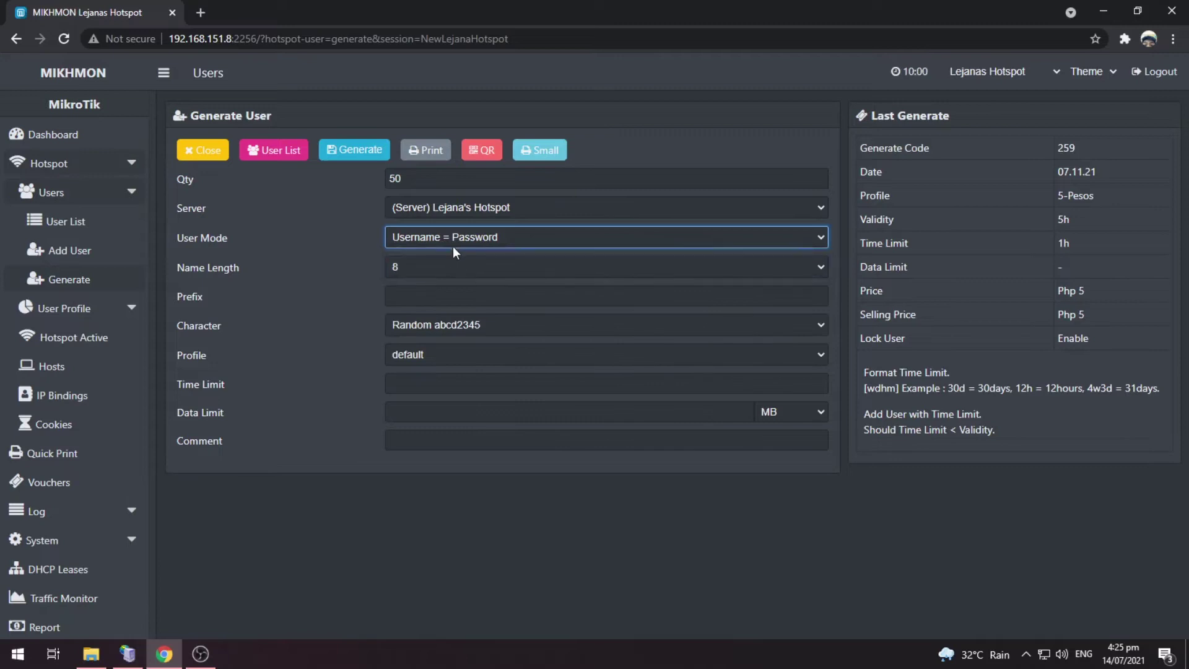
left_click(455, 257)
left_click(434, 269)
left_click(423, 297)
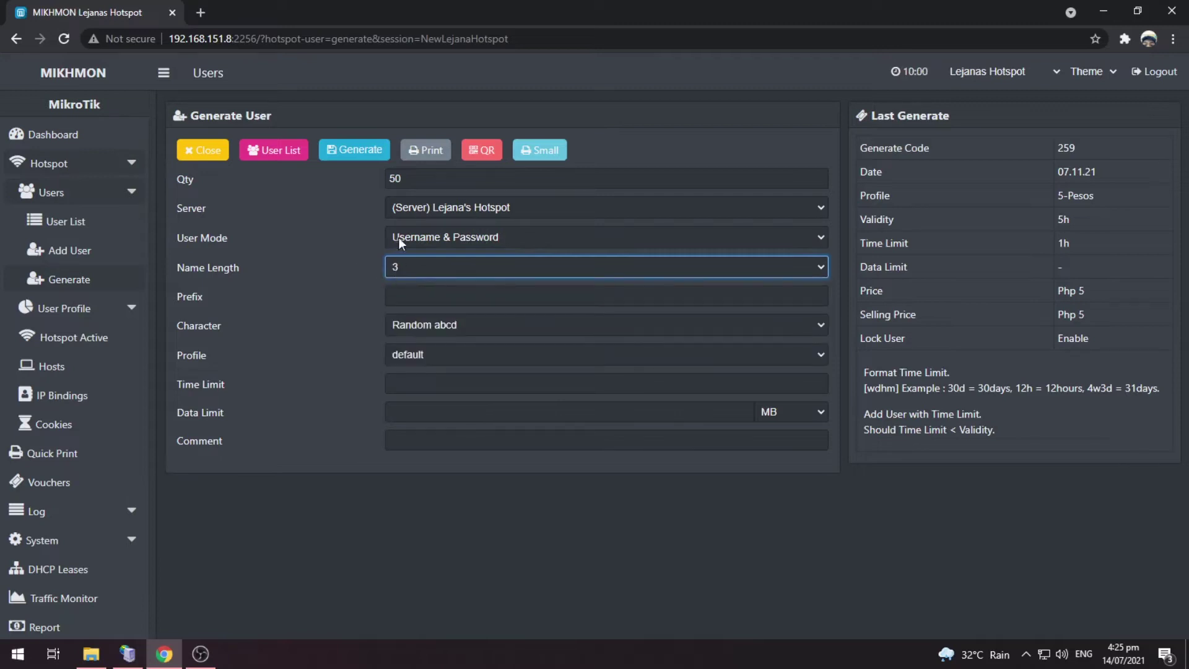
left_click(480, 297)
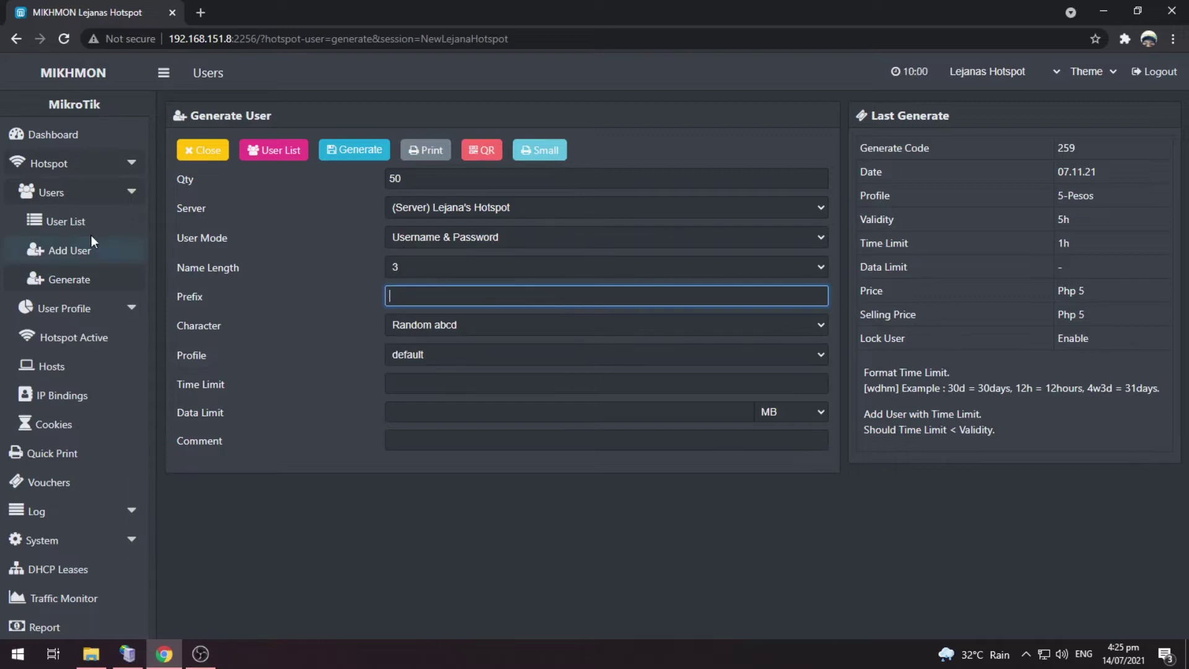
Open the user list and examine how the prefix appears in the first 100-Pesos user's name.
left_click(65, 221)
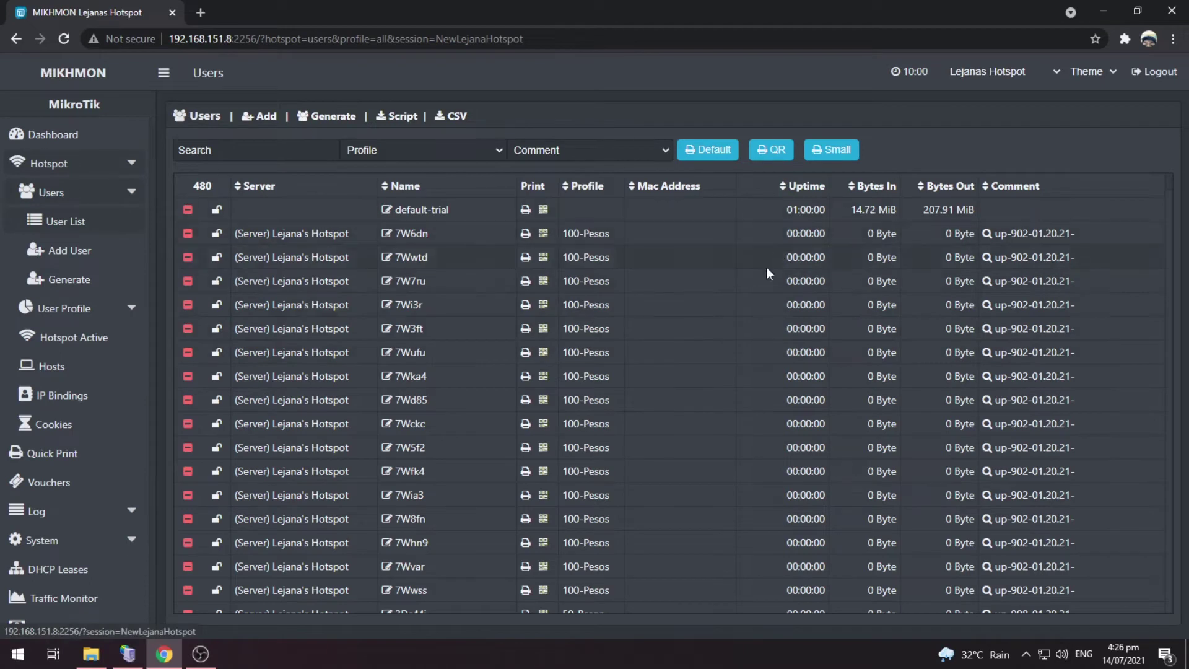
left_click(503, 150)
left_click(552, 148)
left_click(551, 149)
left_click_drag(429, 233, 394, 234)
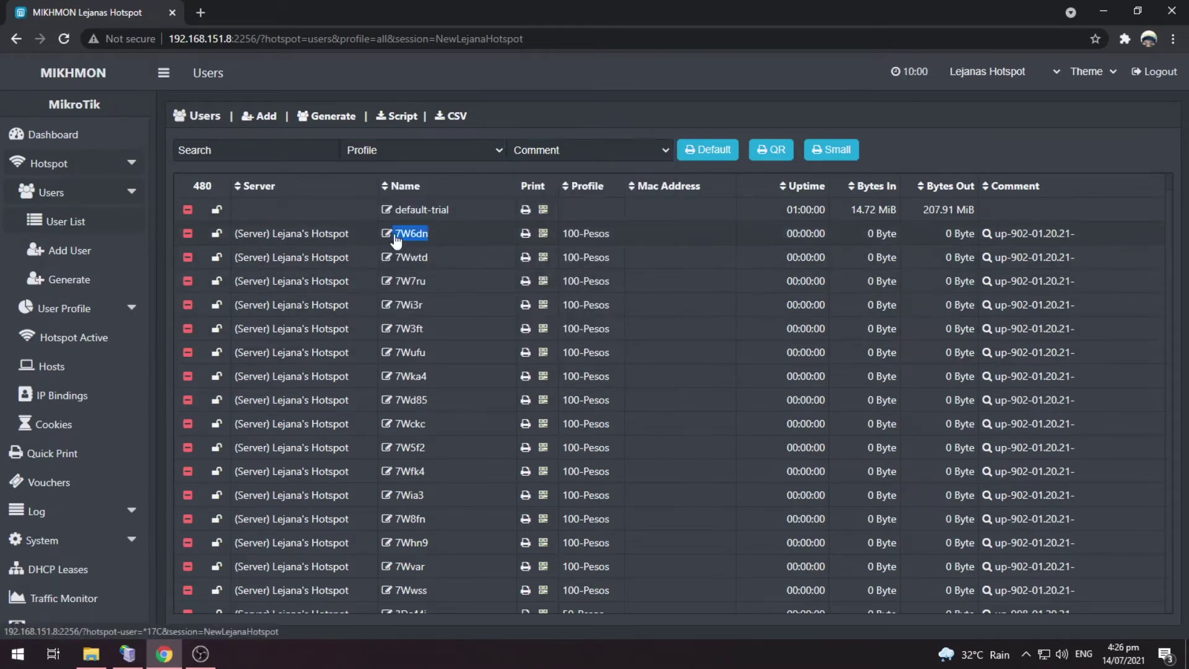
left_click(441, 236)
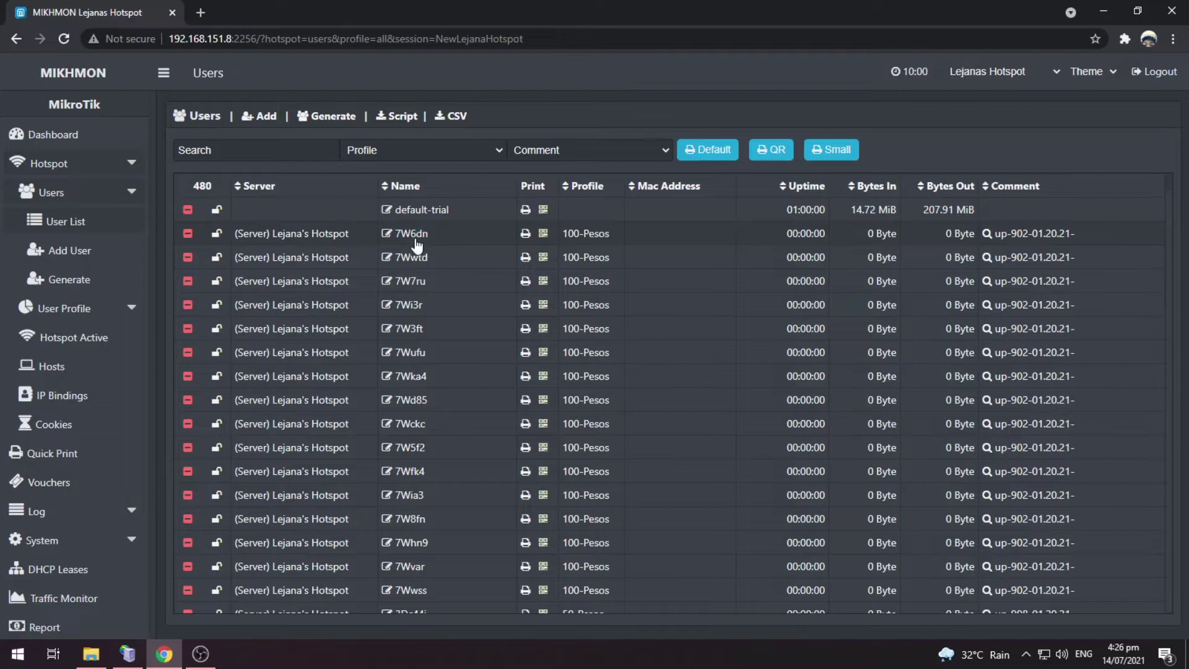
Reopen the Generate User form and set the name length to 3 and the prefix to 7w.
left_click(102, 281)
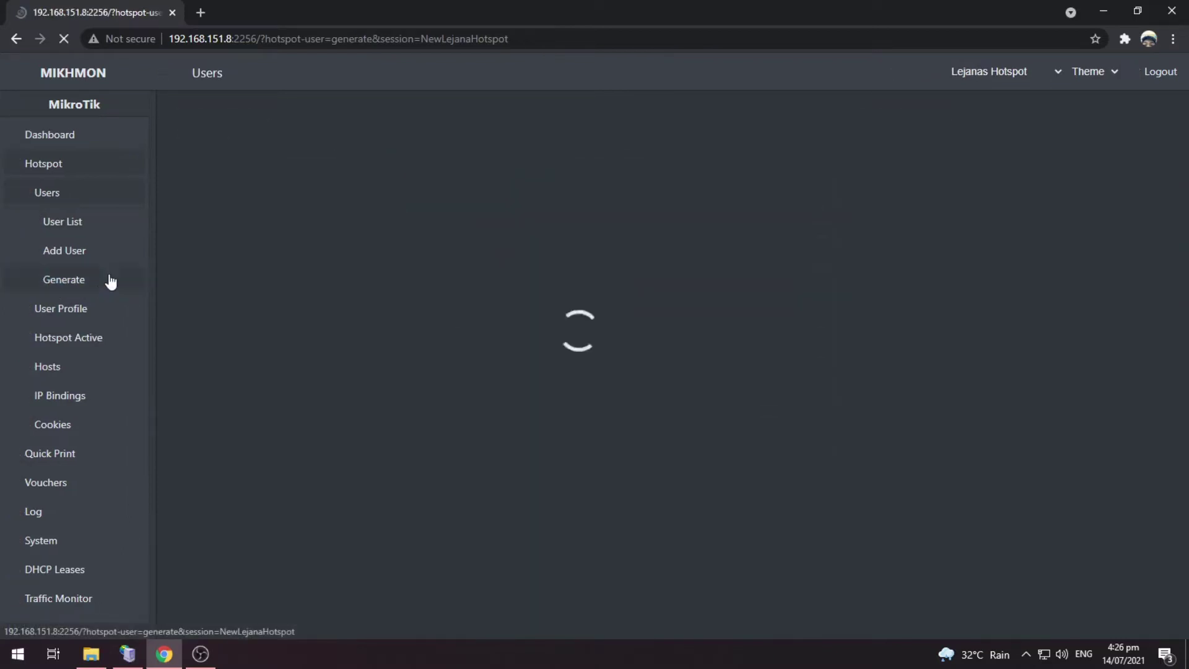
left_click(421, 267)
left_click(419, 298)
left_click(440, 294)
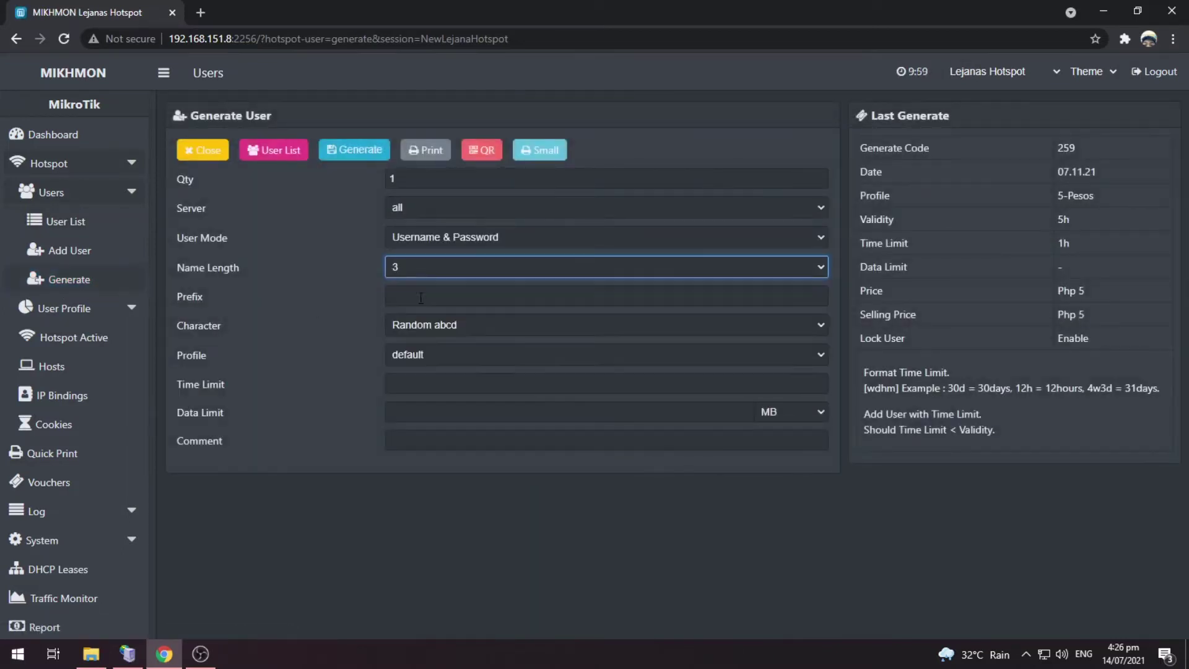
type("7w")
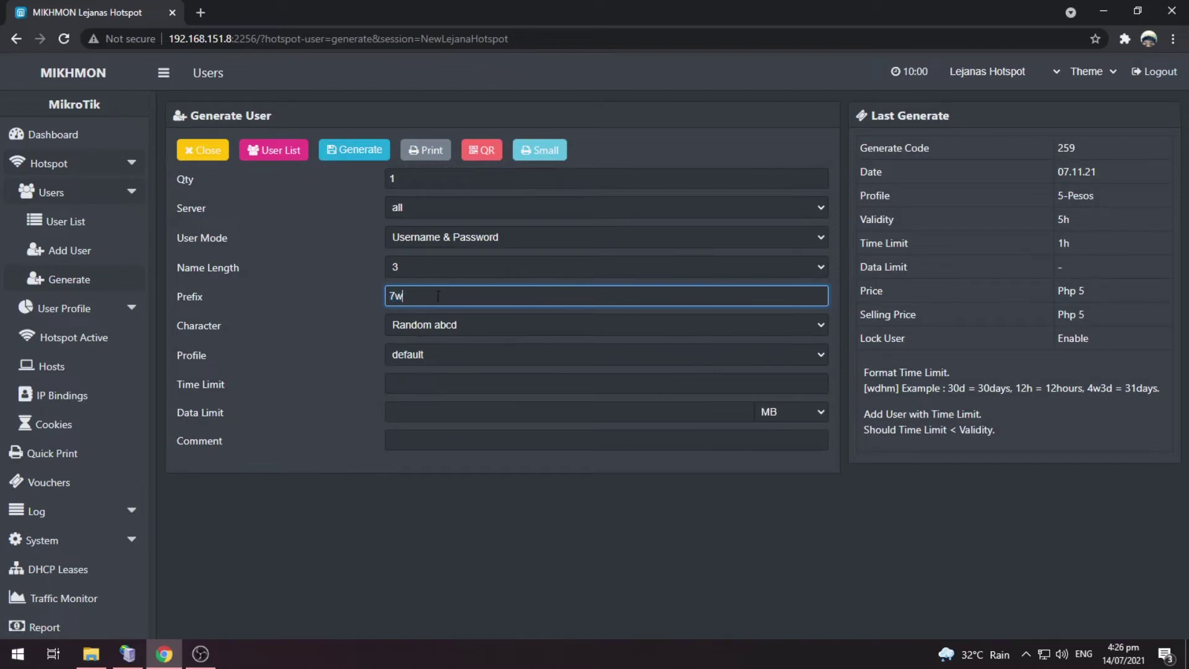
left_click(403, 270)
left_click(426, 283)
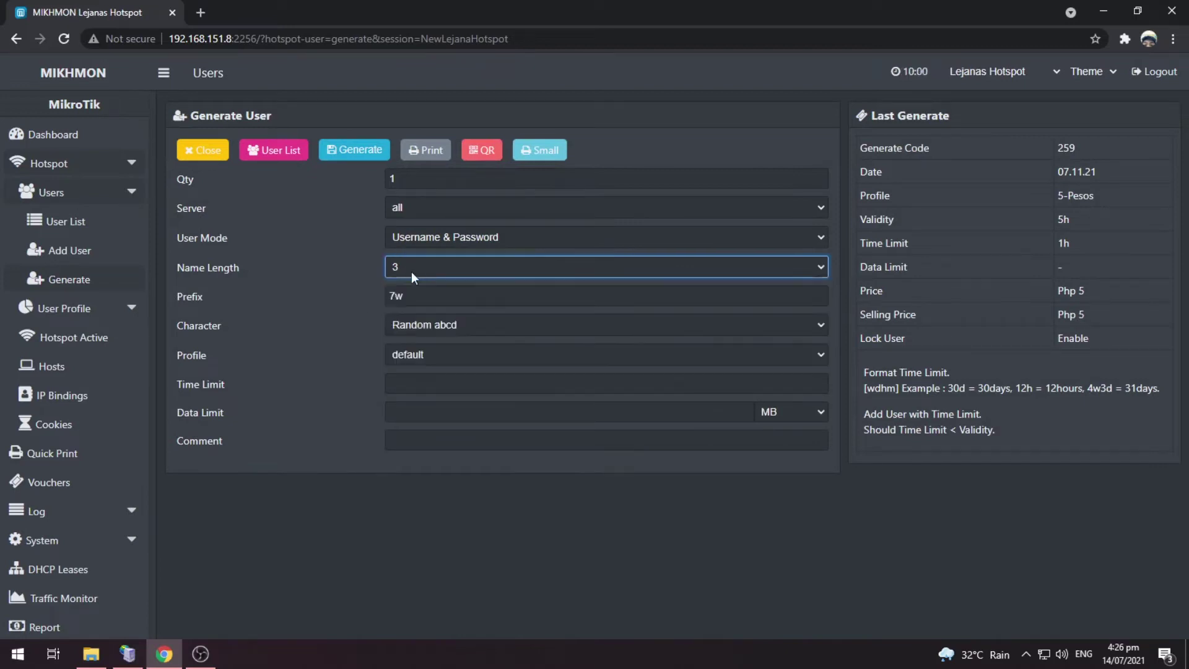
left_click(369, 261)
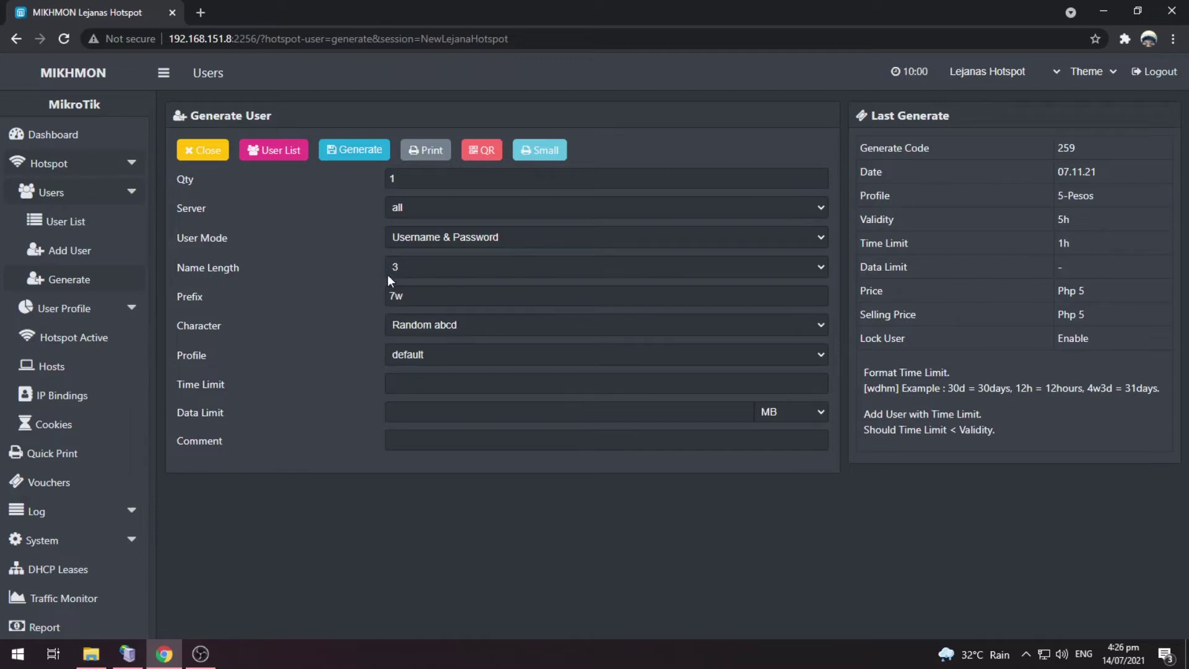
left_click(422, 297)
Try the Random abcd, Random ABCD and Random aBcD character options for the generated users.
left_click(471, 323)
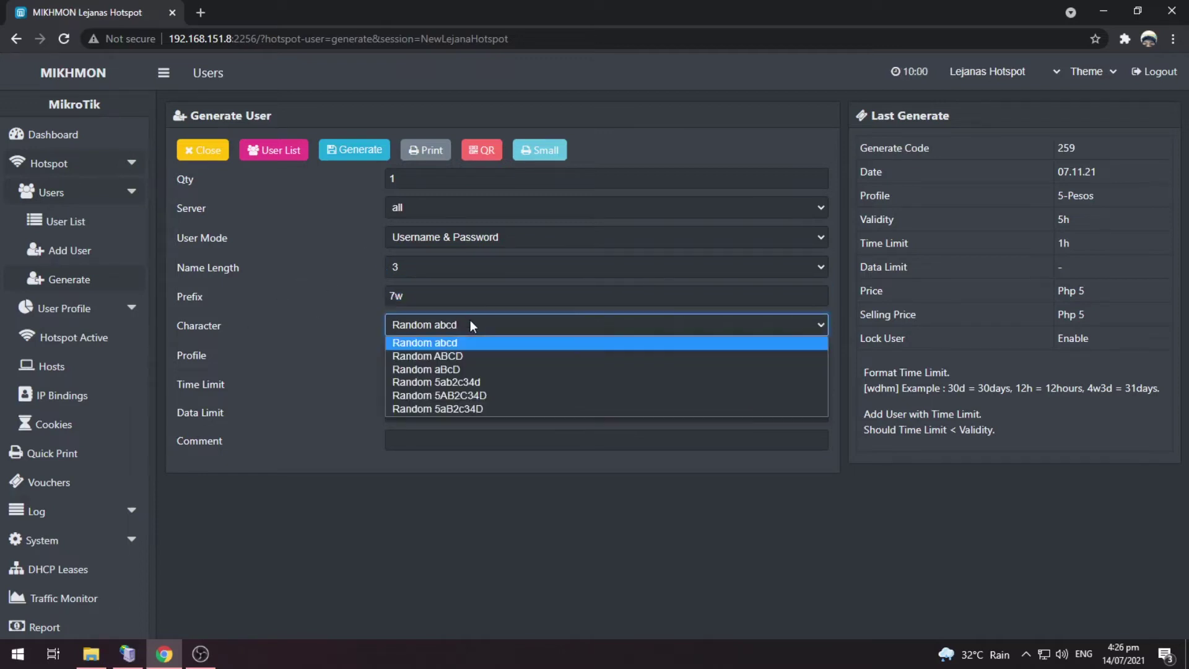
left_click(513, 339)
left_click(506, 322)
left_click(509, 355)
left_click(508, 325)
left_click(509, 368)
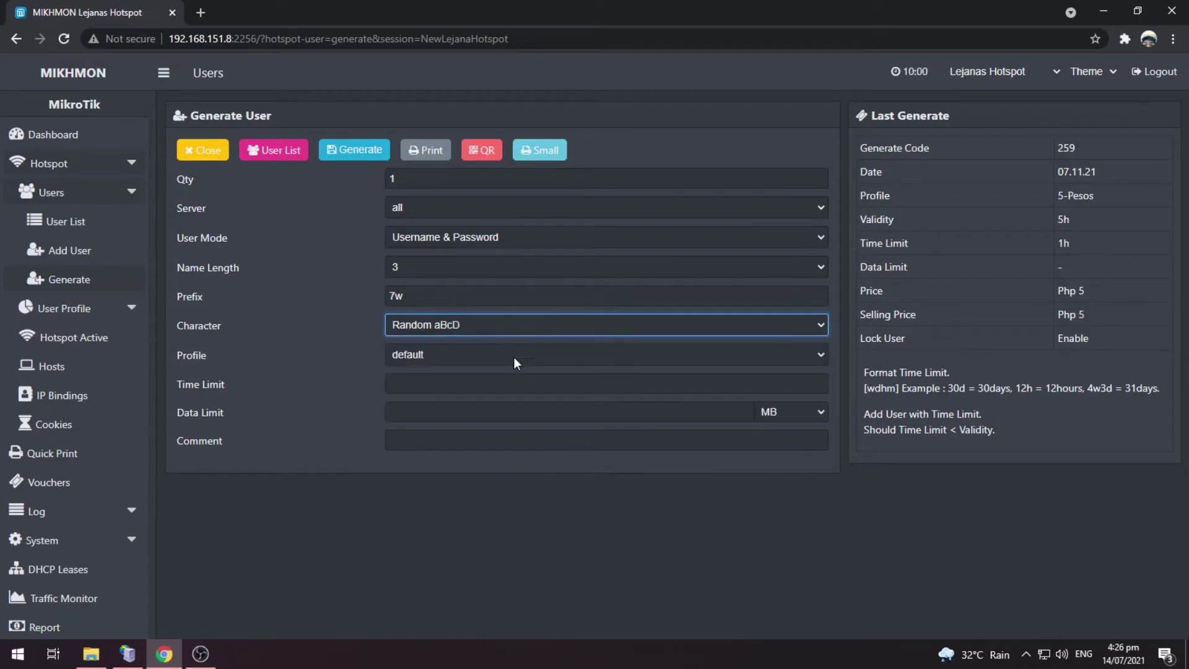
Compare the remaining character options and set the character type to Random 5ab2c34d.
left_click(440, 329)
left_click(463, 369)
left_click(463, 330)
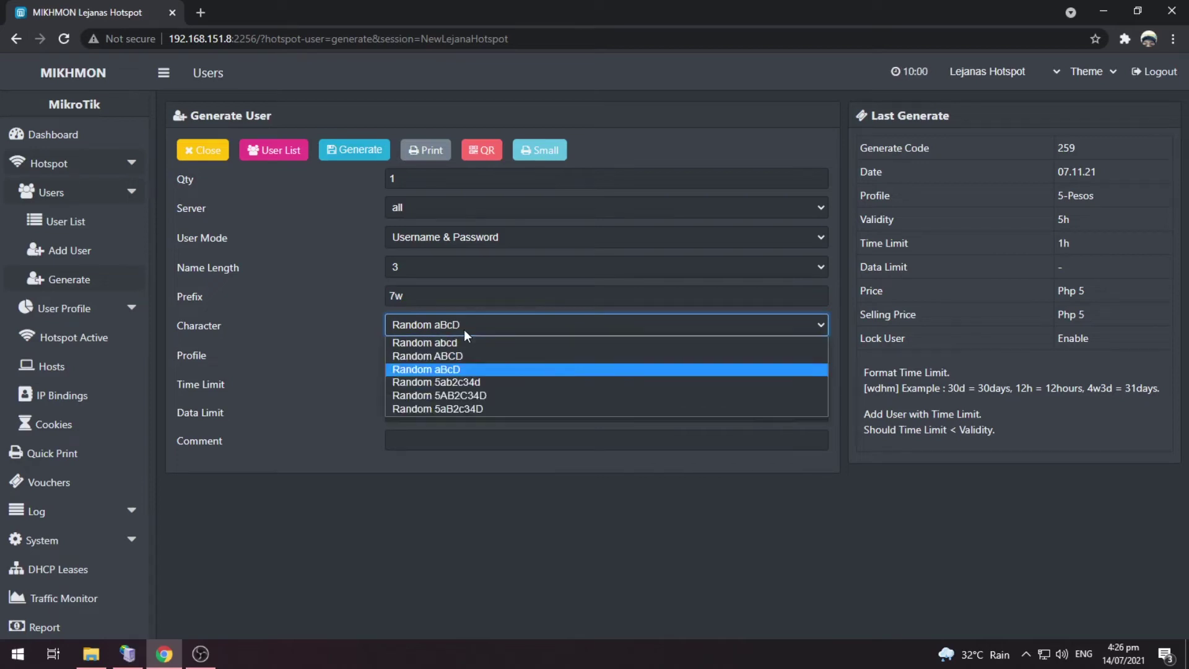
left_click(504, 381)
left_click(497, 331)
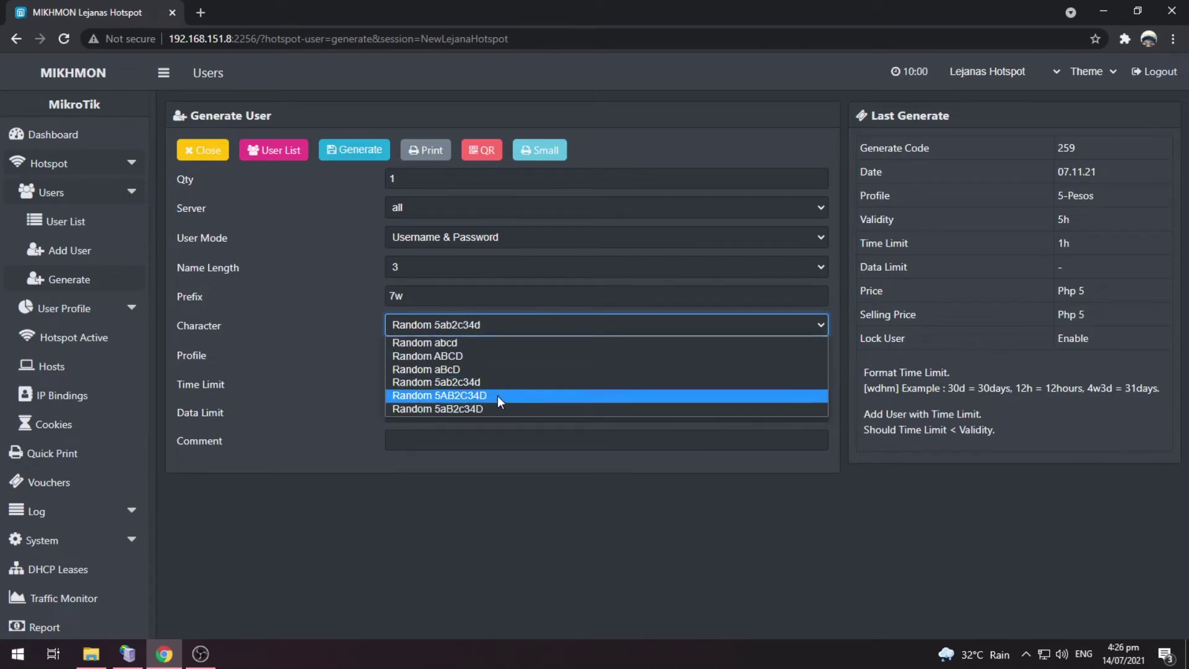
left_click(504, 327)
left_click(503, 326)
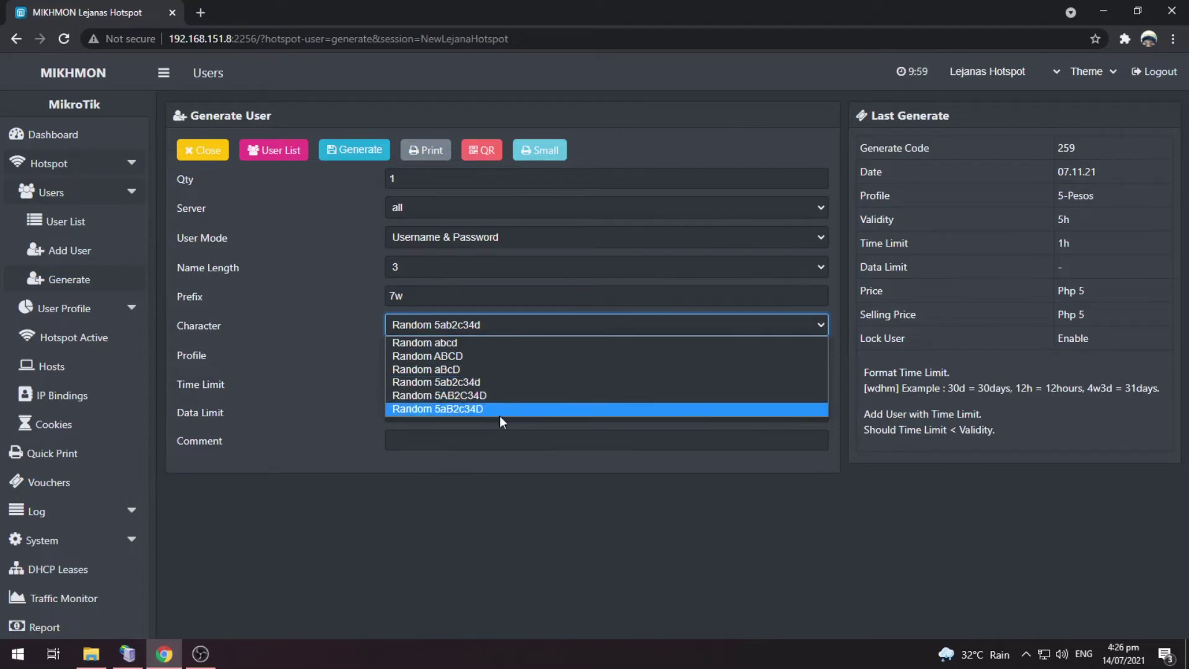
left_click(495, 381)
Set the profile of the generated user to 5-Pesos.
left_click(467, 354)
left_click(467, 354)
left_click(468, 354)
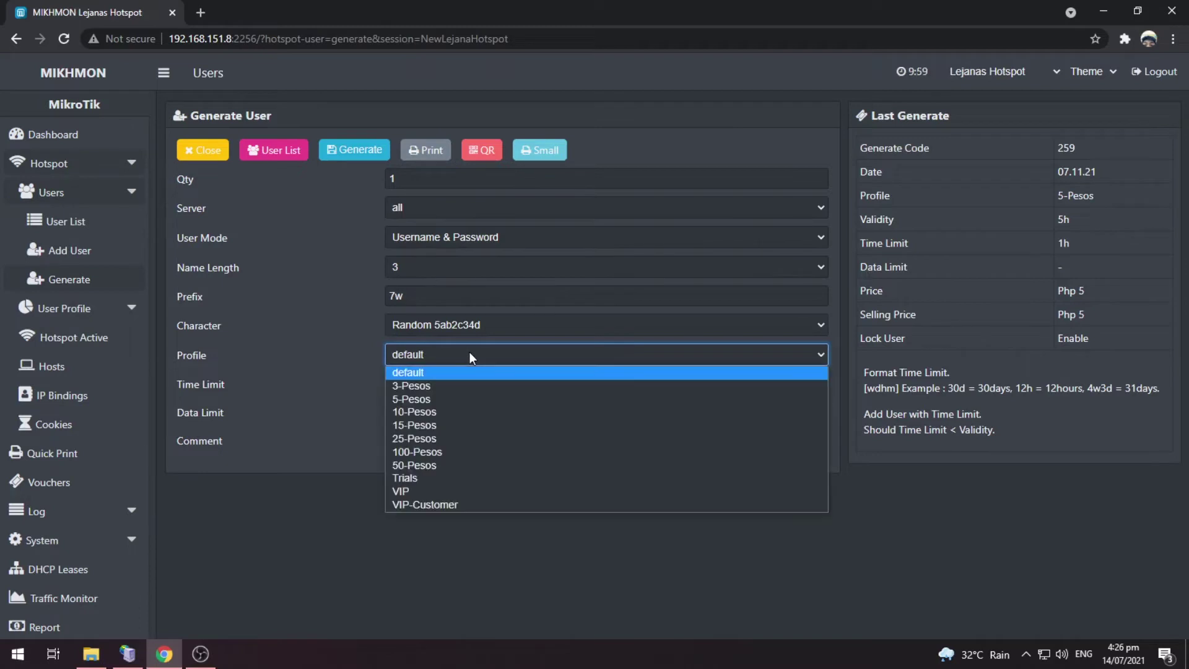
left_click(465, 399)
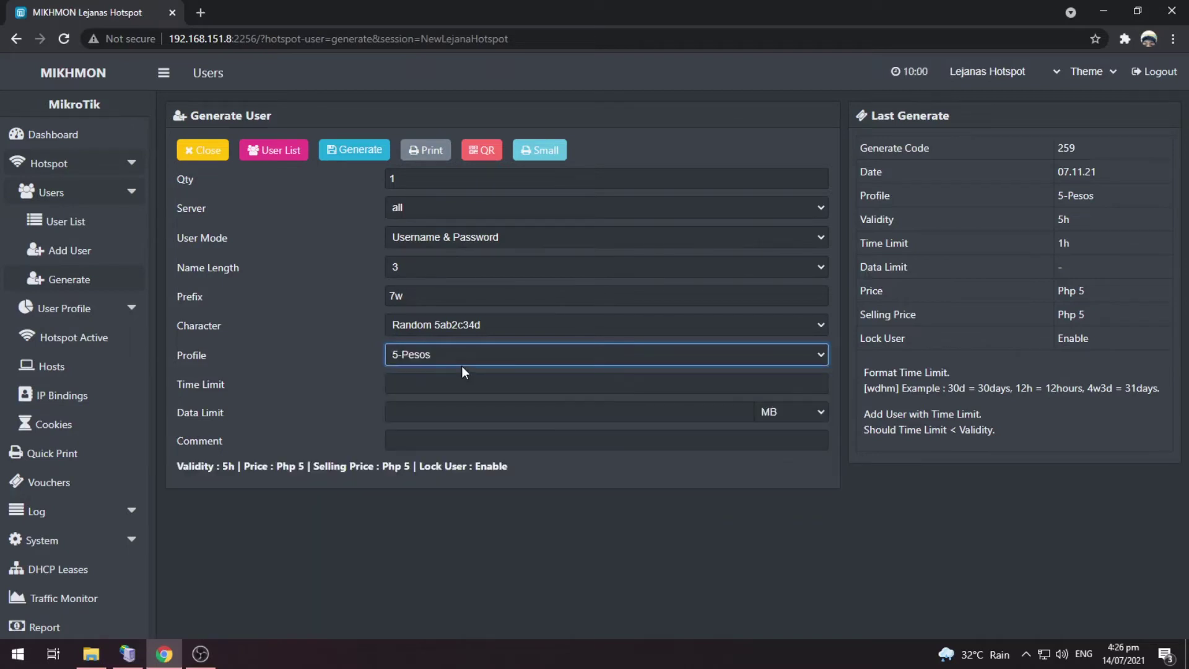
left_click(437, 354)
left_click(319, 182)
left_click(318, 186)
left_click(343, 272)
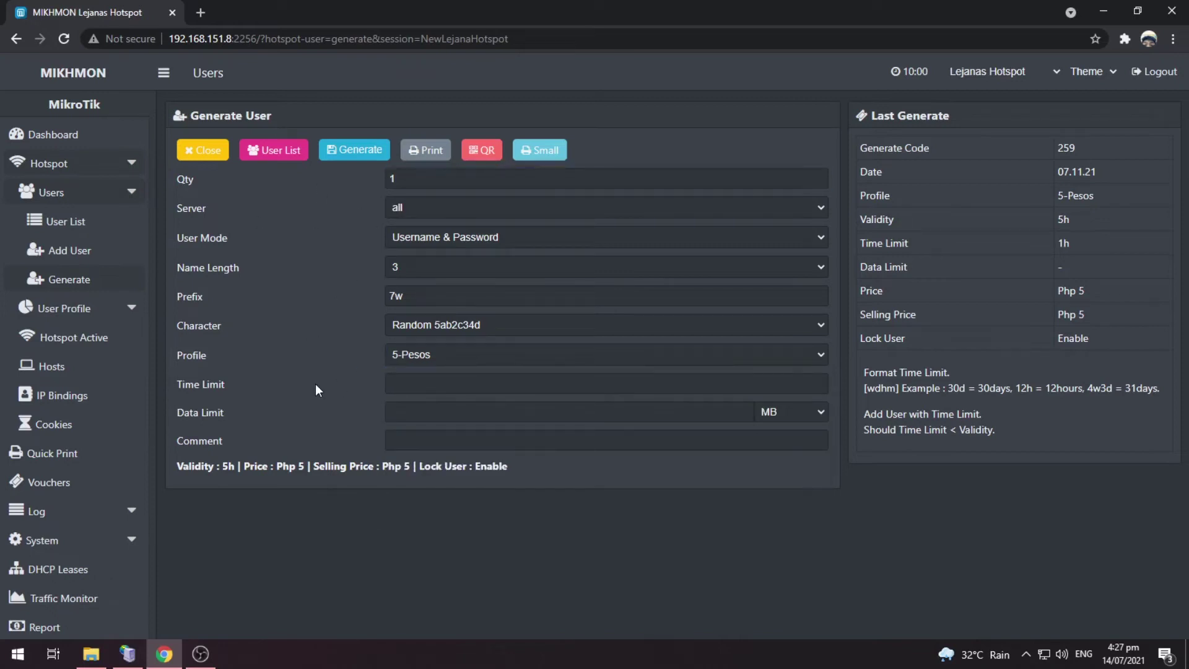
Check the 5-Pesos profile's validity and set the time limit to 1h.
left_click(412, 381)
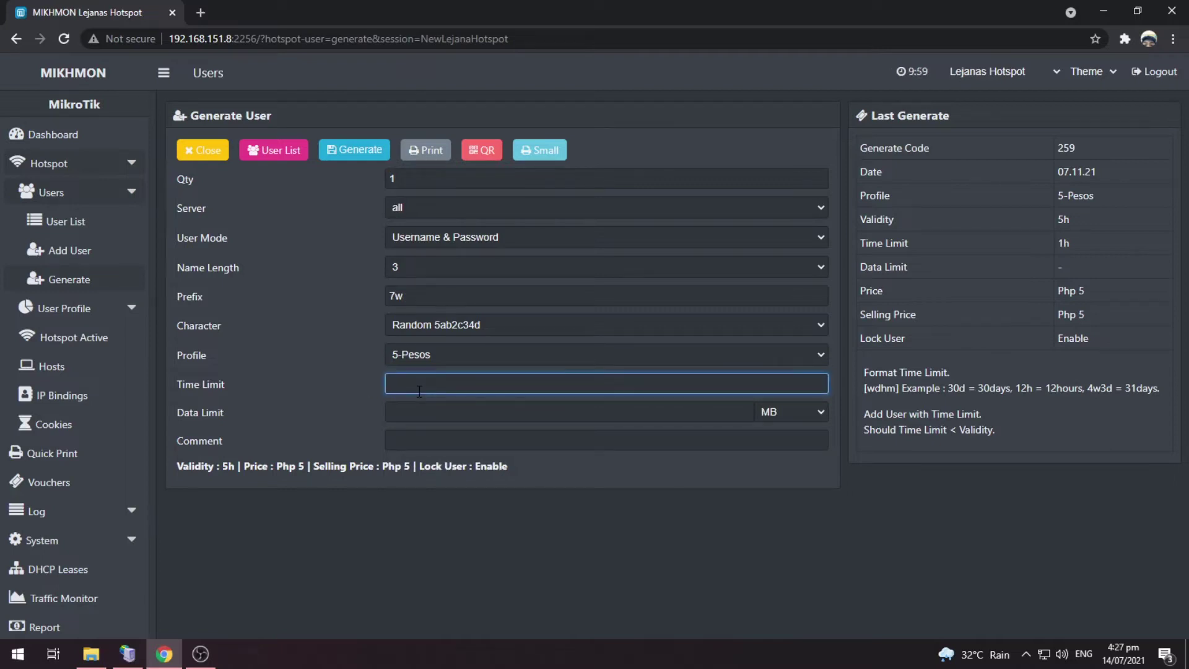
left_click(426, 355)
left_click(428, 352)
left_click(427, 352)
left_click(439, 399)
double_click(229, 466)
type("1h")
left_click(344, 384)
left_click(454, 390)
left_click(472, 389)
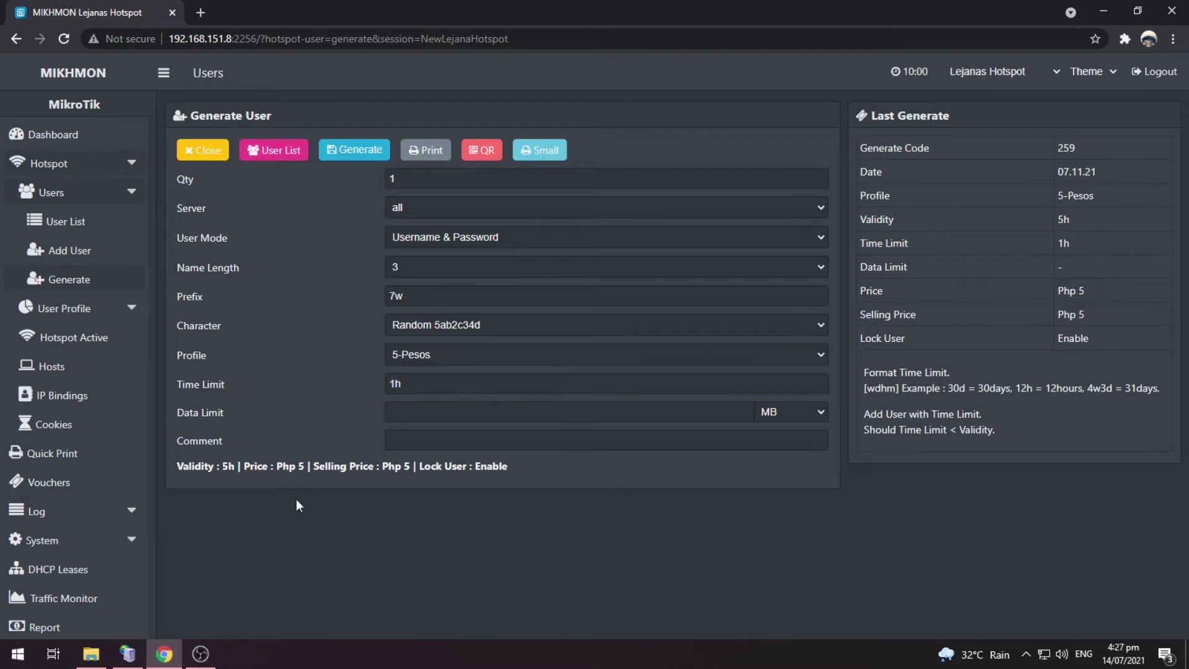
Compare the entered time limit with the validity of the 5-Pesos profile.
left_click(450, 382)
double_click(227, 466)
left_click_drag(220, 466, 231, 471)
left_click(231, 493)
View the user profile list and open the form for adding a new user profile.
left_click(122, 309)
left_click(114, 342)
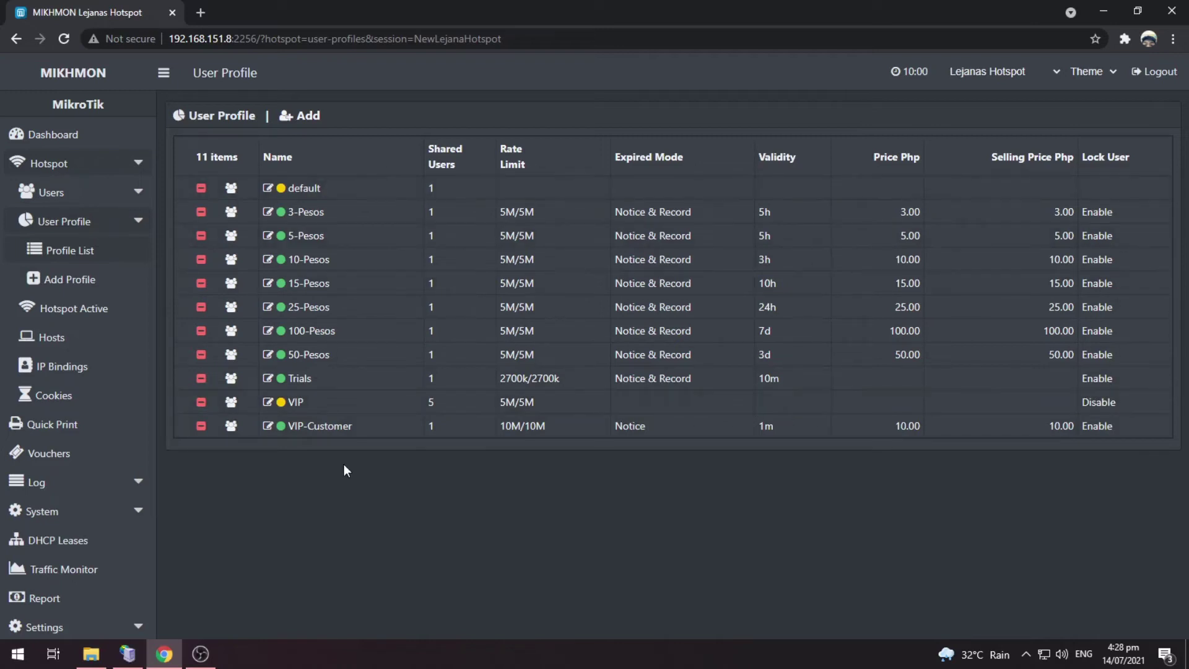
left_click(71, 278)
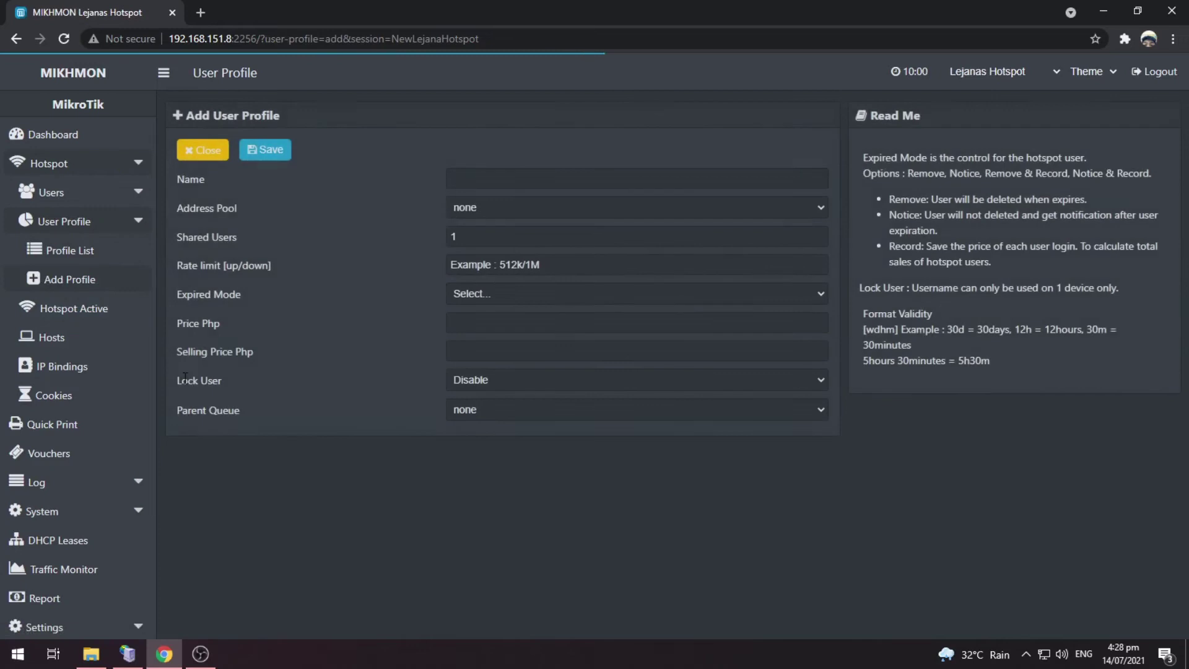
left_click(522, 183)
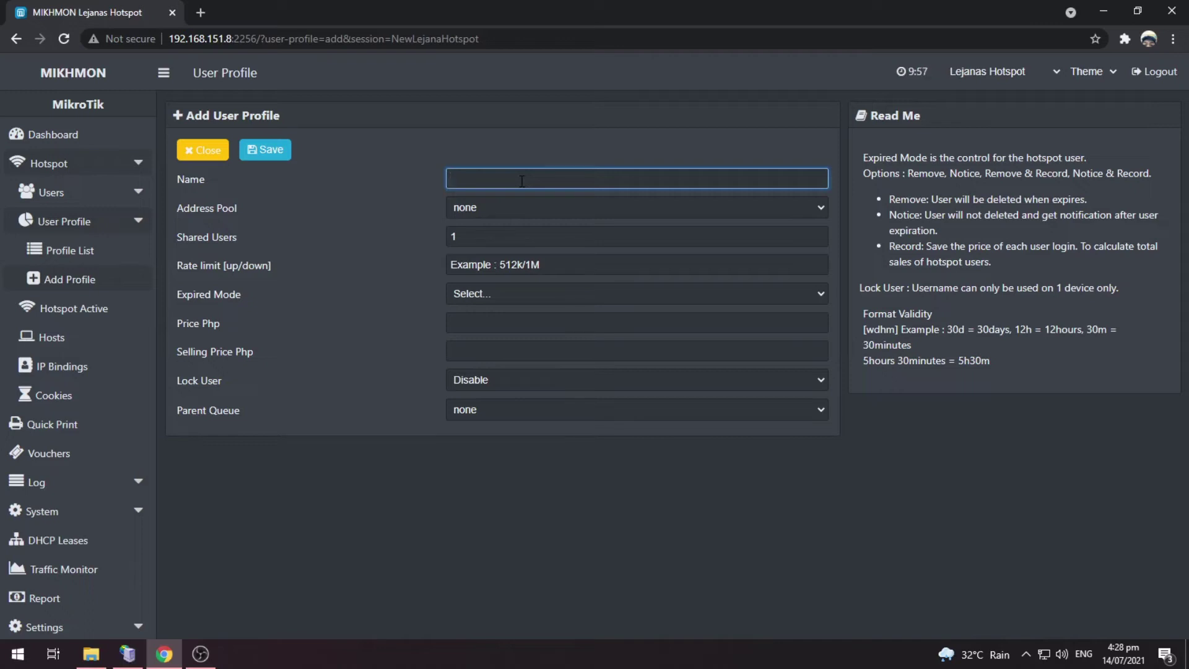
Set the new profile's address pool to (POOL) Lejanas Hotspot and check the shared users setting.
left_click(535, 208)
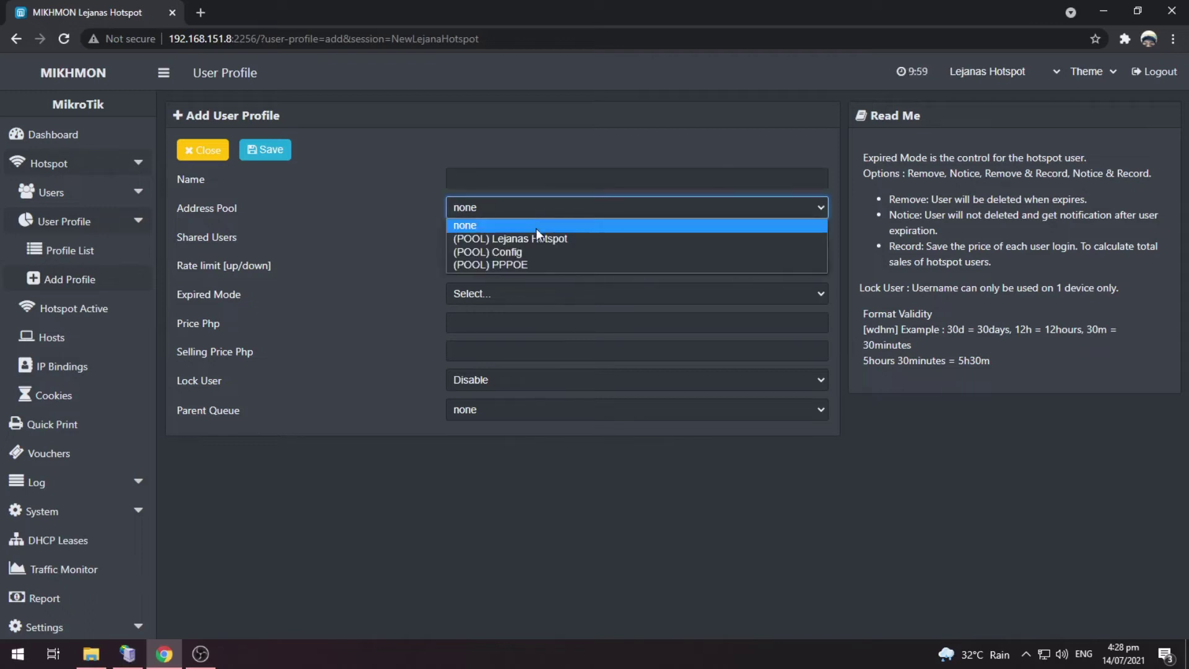
left_click(537, 236)
left_click(512, 206)
left_click(422, 209)
left_click(536, 204)
left_click(536, 204)
left_click(503, 207)
left_click(521, 240)
left_click(503, 237)
left_click(426, 241)
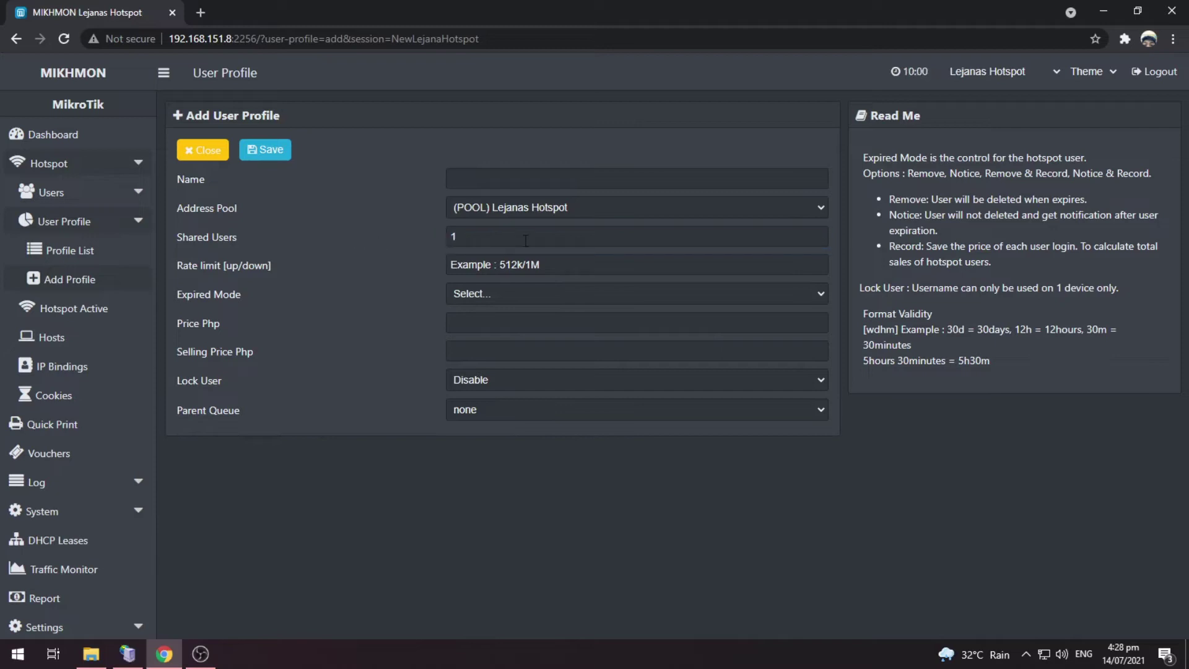
Examine the upload/download format expected for the new profile's rate limit.
left_click(498, 266)
left_click(396, 266)
left_click(504, 271)
left_click(401, 274)
left_click(505, 270)
left_click(404, 268)
left_click(507, 262)
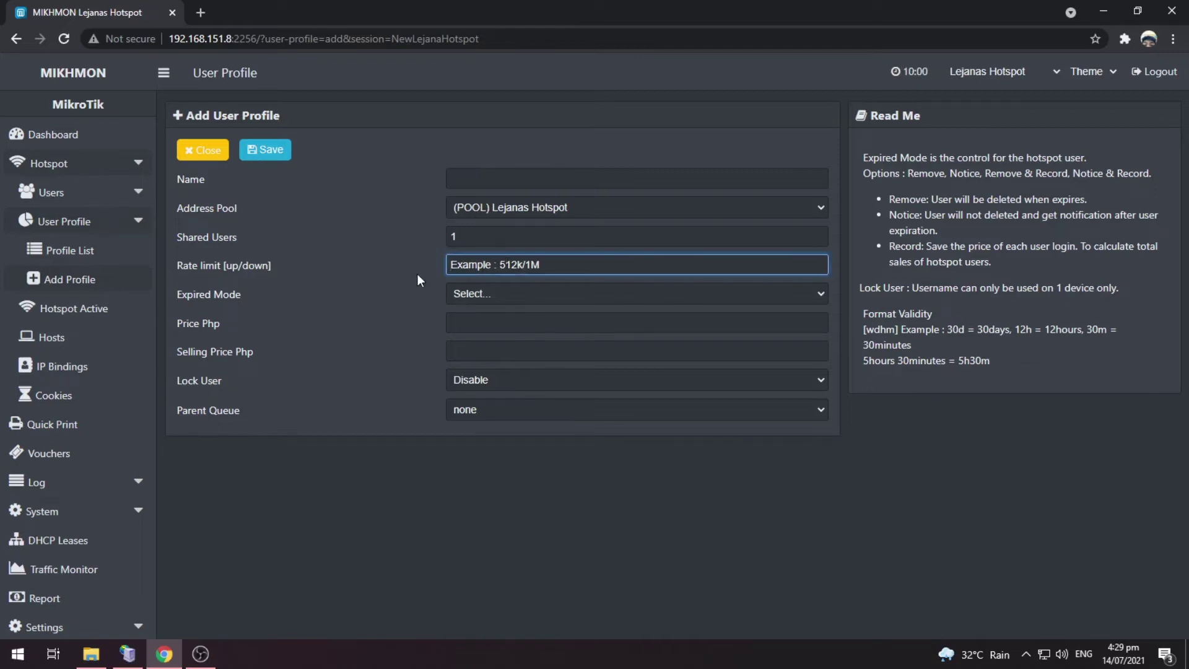
left_click(401, 265)
Try the expired modes None, Remove, Notice and Remove & Record for the new profile.
left_click(505, 292)
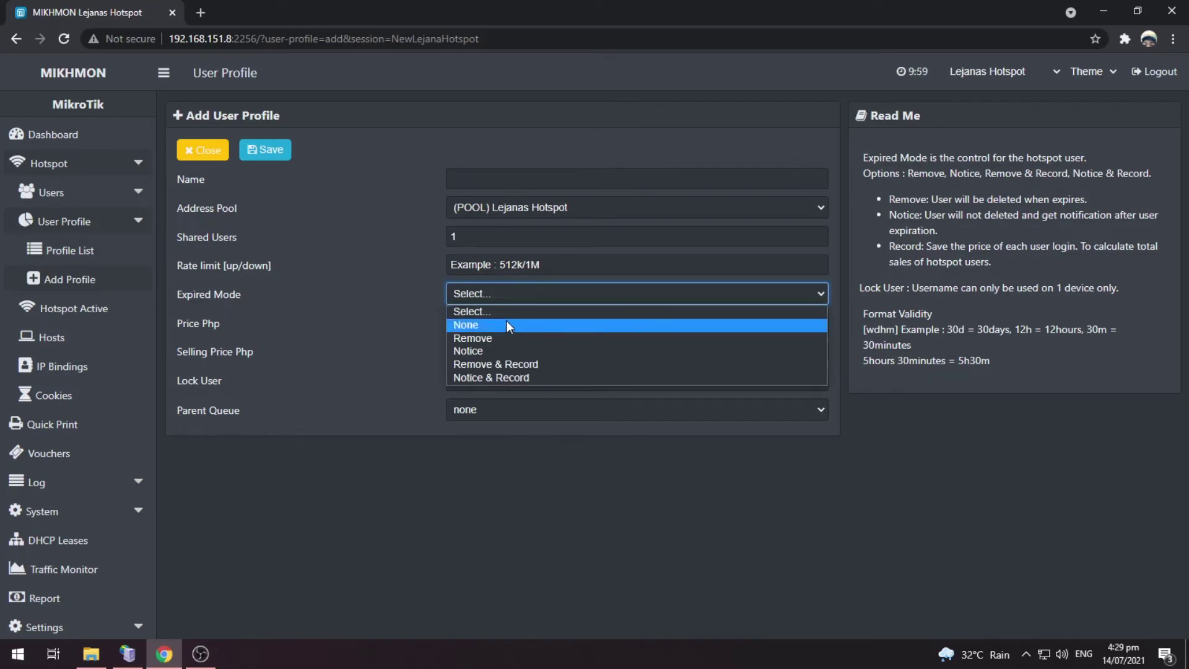
left_click(508, 324)
left_click(516, 296)
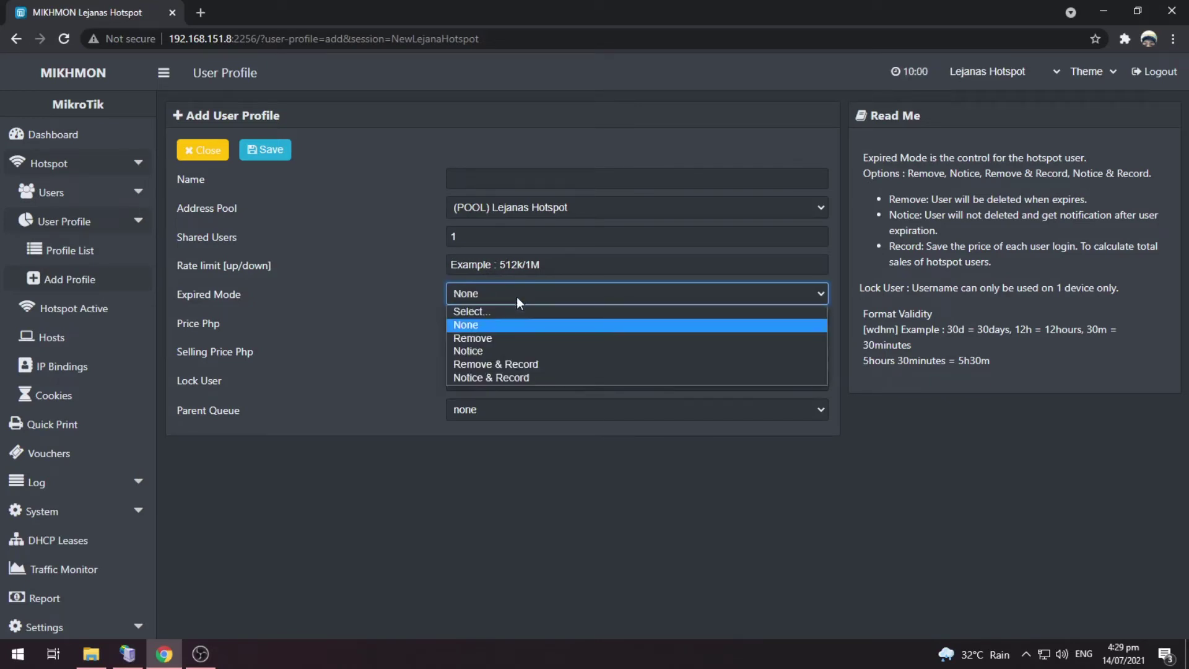
left_click(511, 339)
left_click(356, 309)
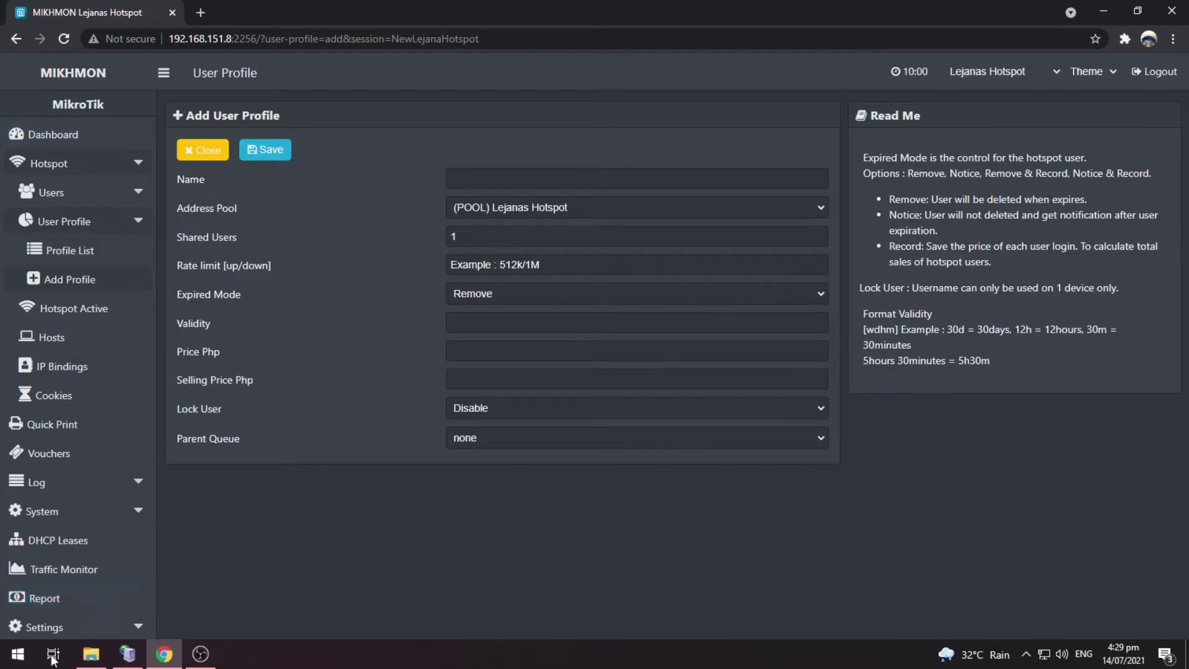
left_click(485, 292)
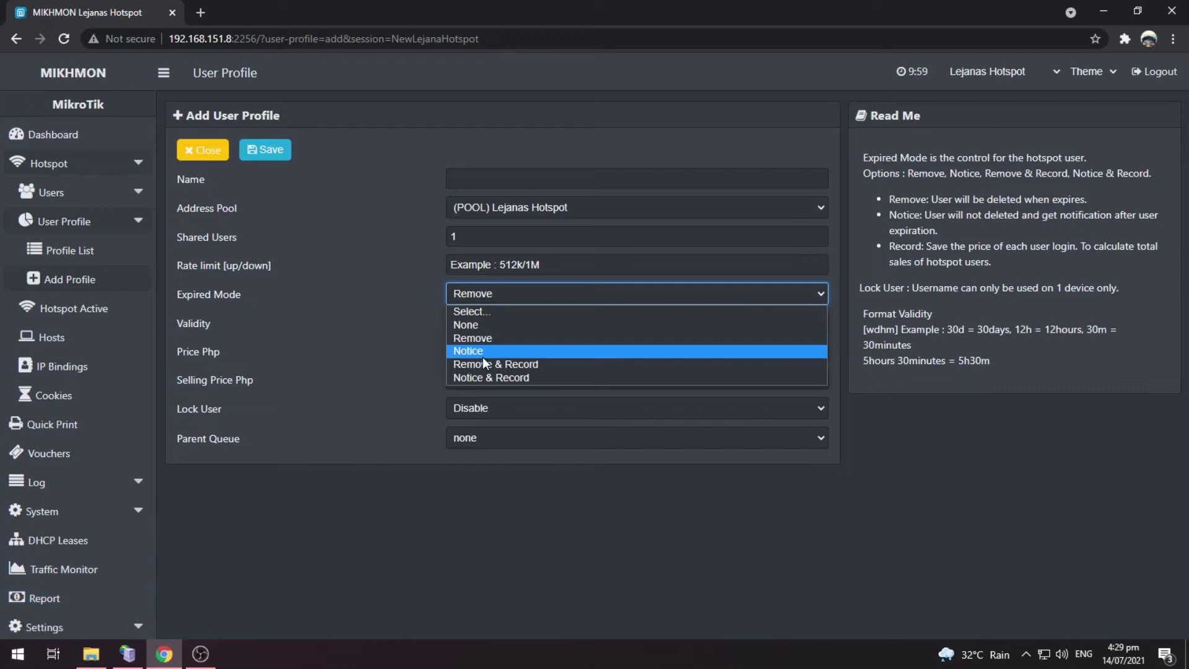
left_click(462, 352)
left_click(456, 316)
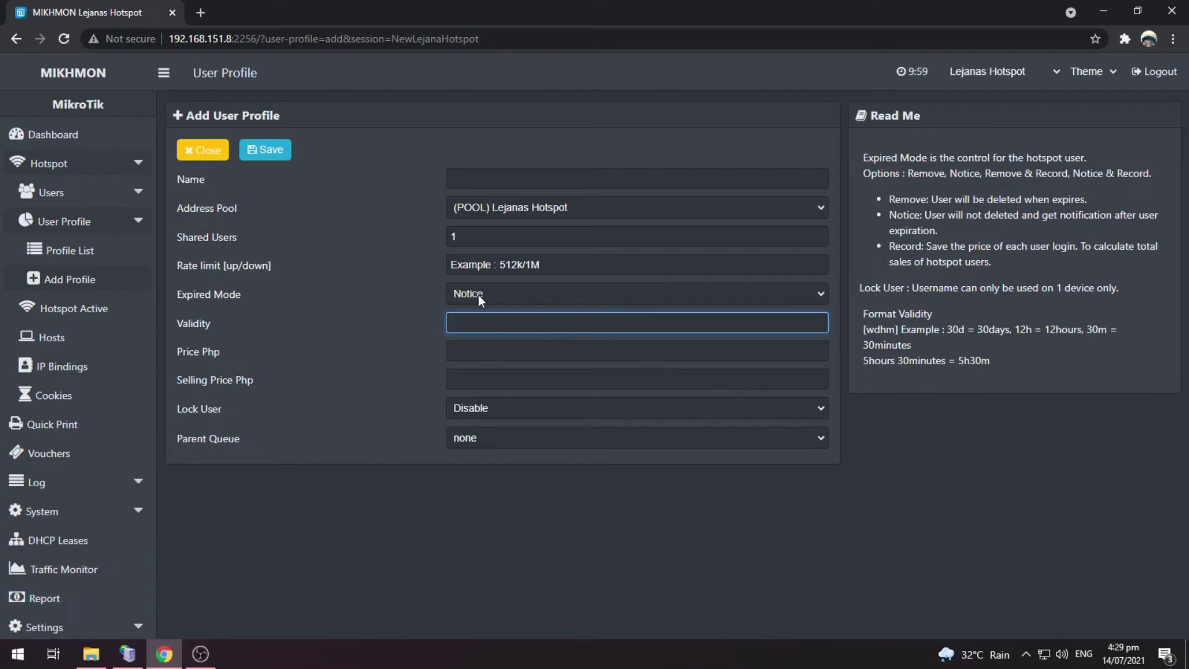
left_click(479, 295)
left_click(505, 363)
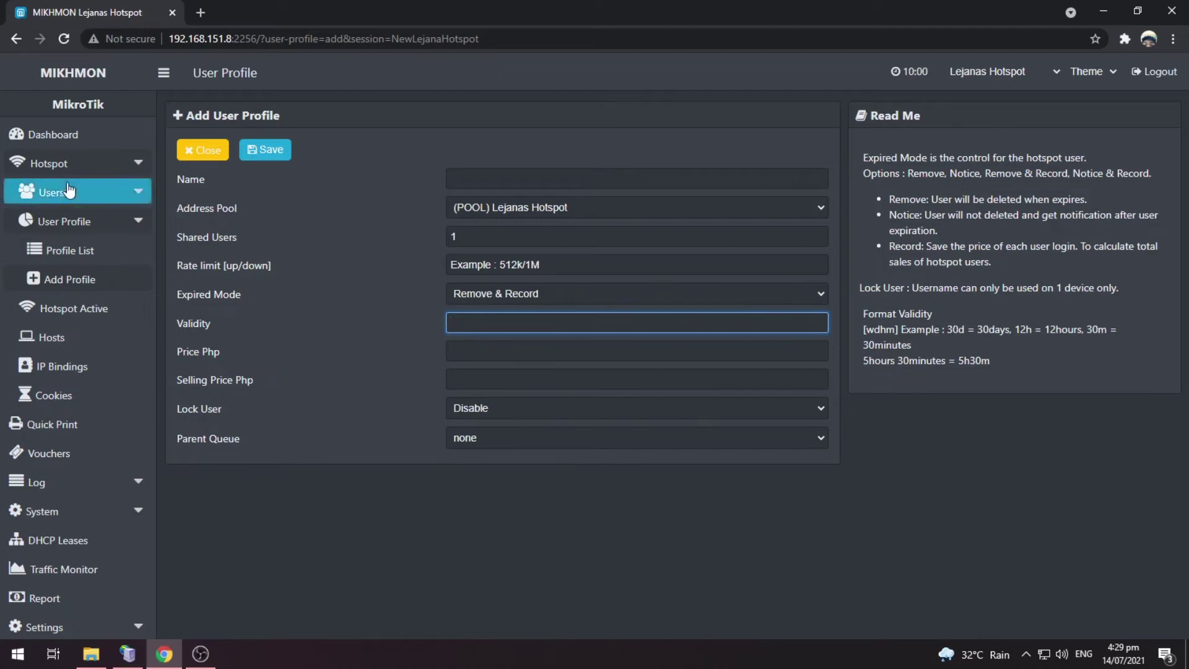
Set the new profile's expired mode to Notice & Record.
left_click(101, 199)
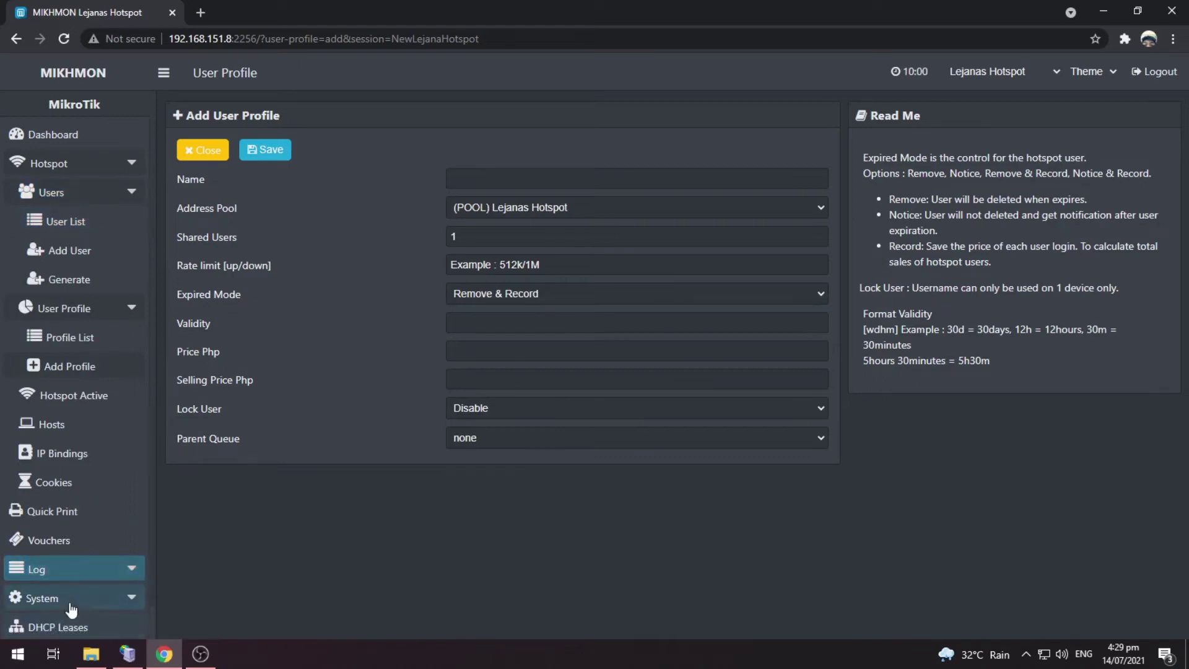
scroll(68, 576, "down", 2)
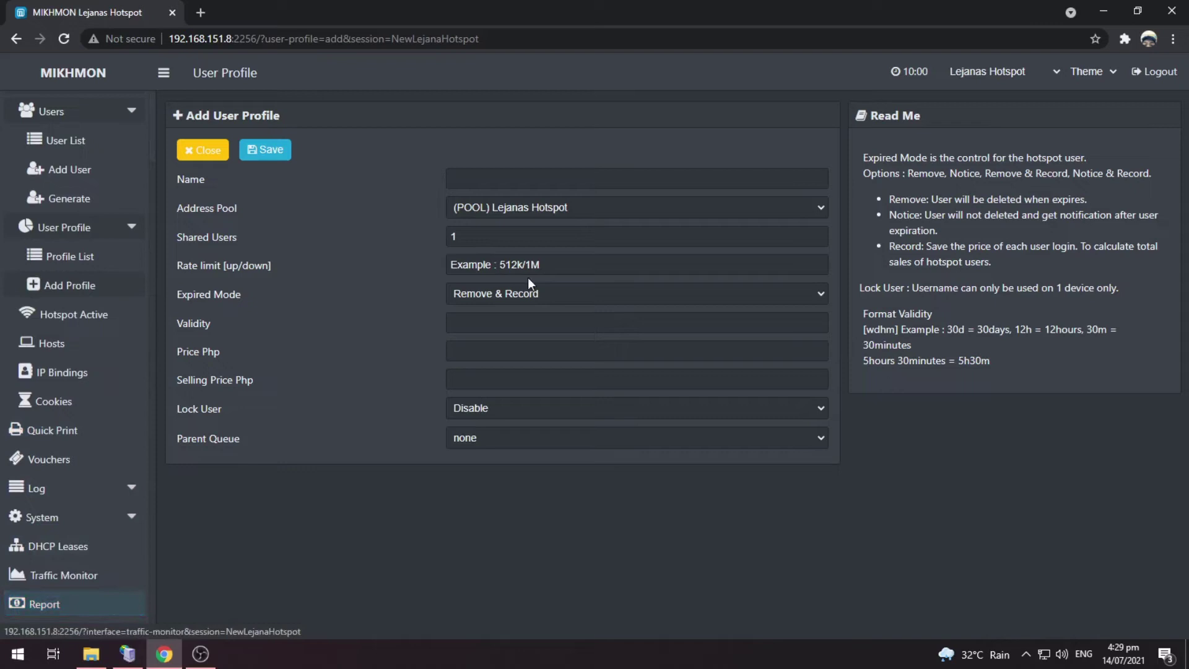
left_click(586, 295)
left_click(491, 378)
left_click(455, 327)
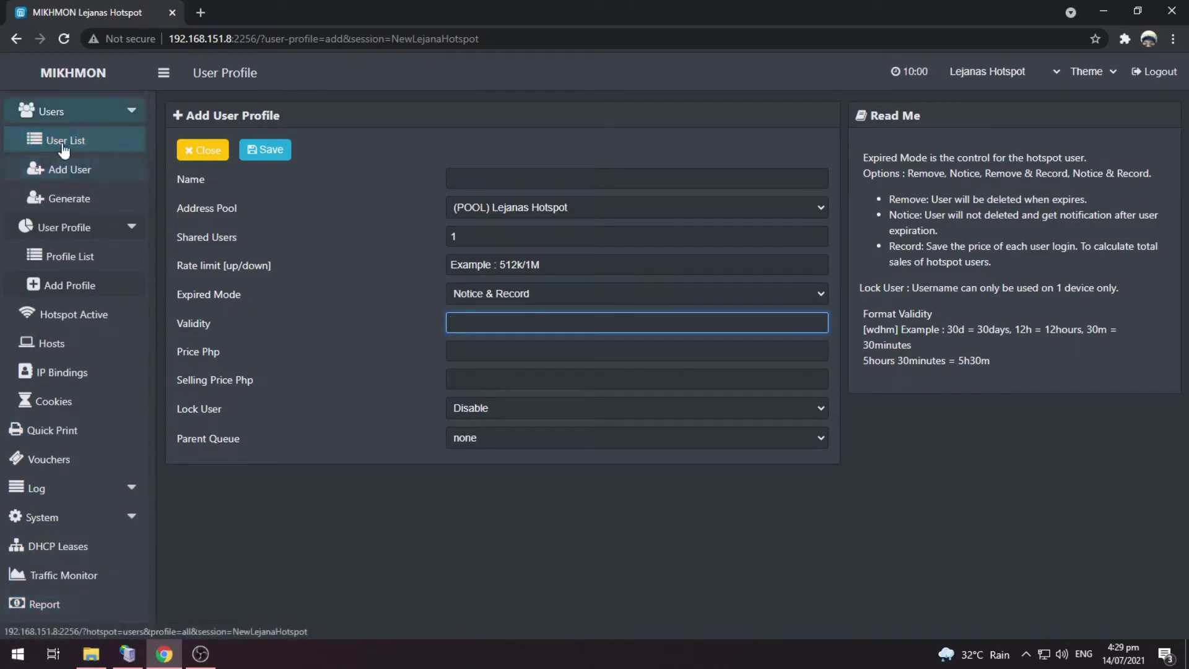
left_click(445, 298)
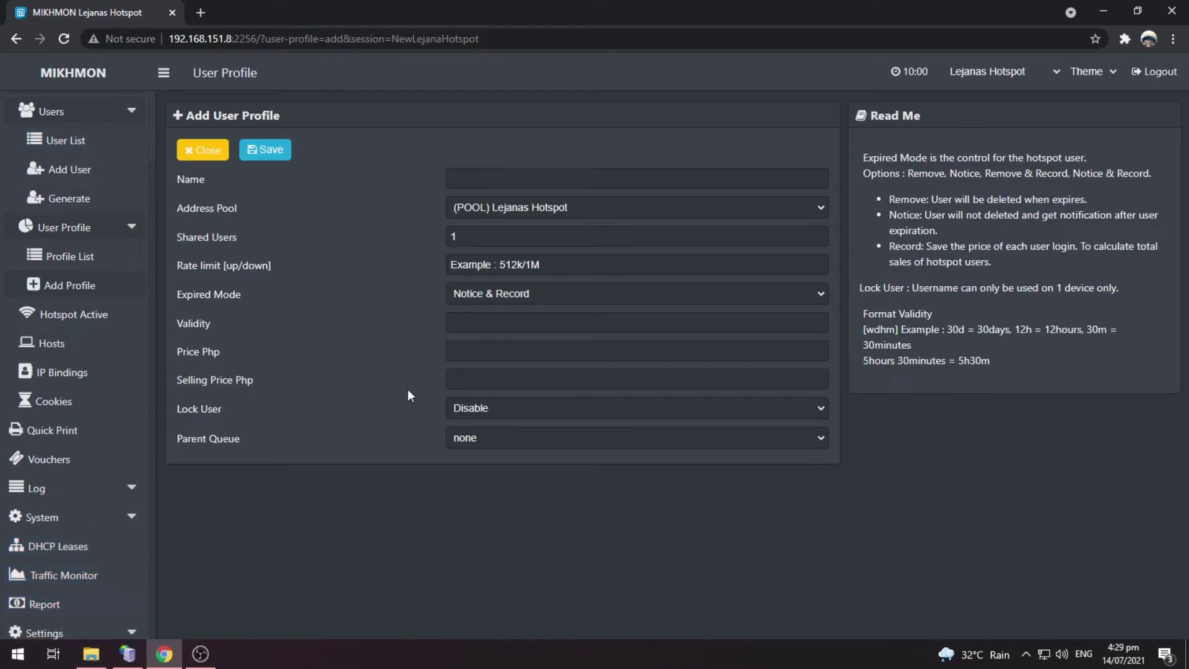
Examine the validity and price fields and the 30d example in the validity format notes.
left_click(450, 350)
left_click(500, 379)
key("shift+Tab")
key("Tab")
key("shift+Tab")
left_click(534, 298)
left_click(538, 295)
left_click(501, 324)
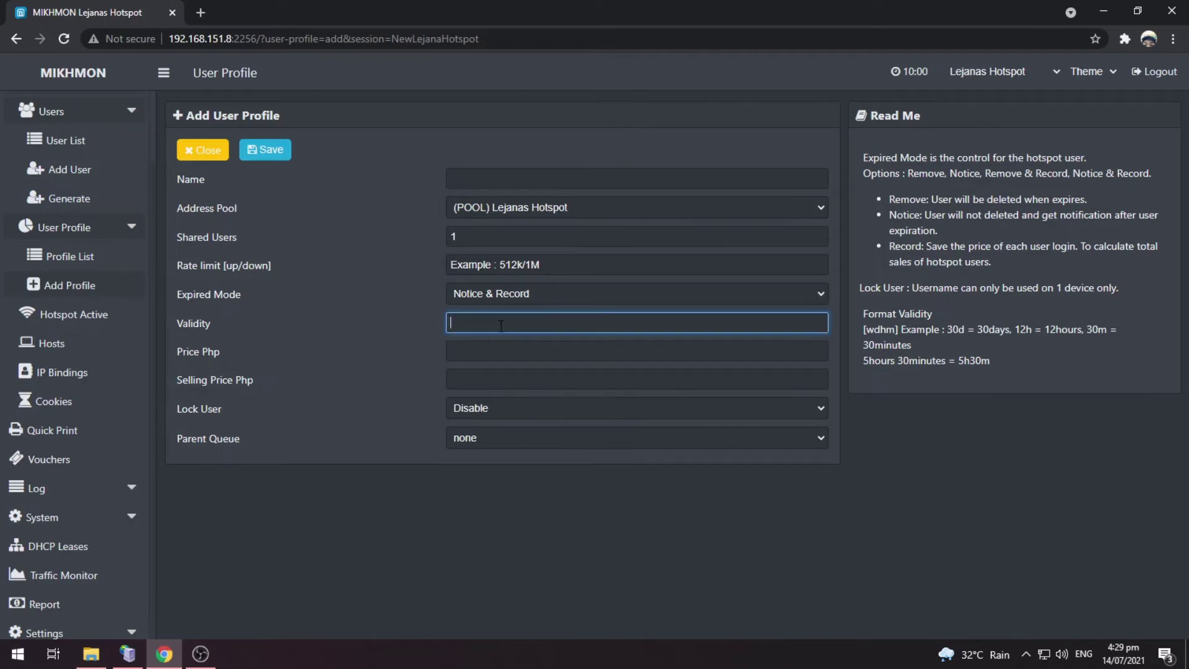
left_click(959, 329)
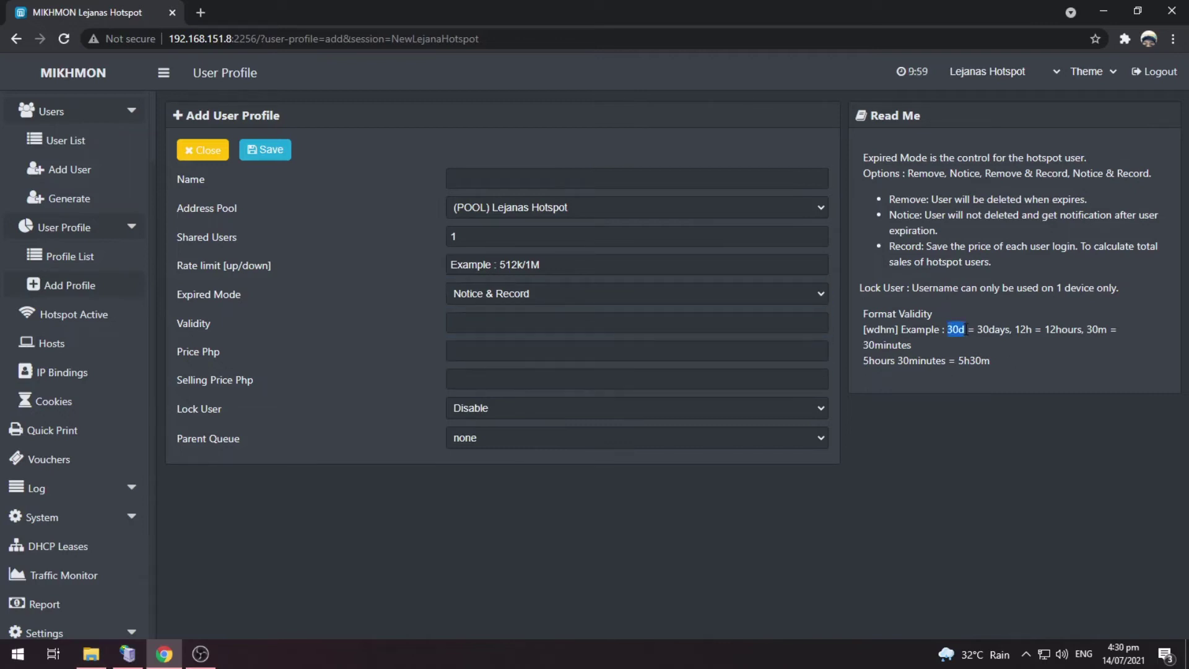
left_click(506, 352)
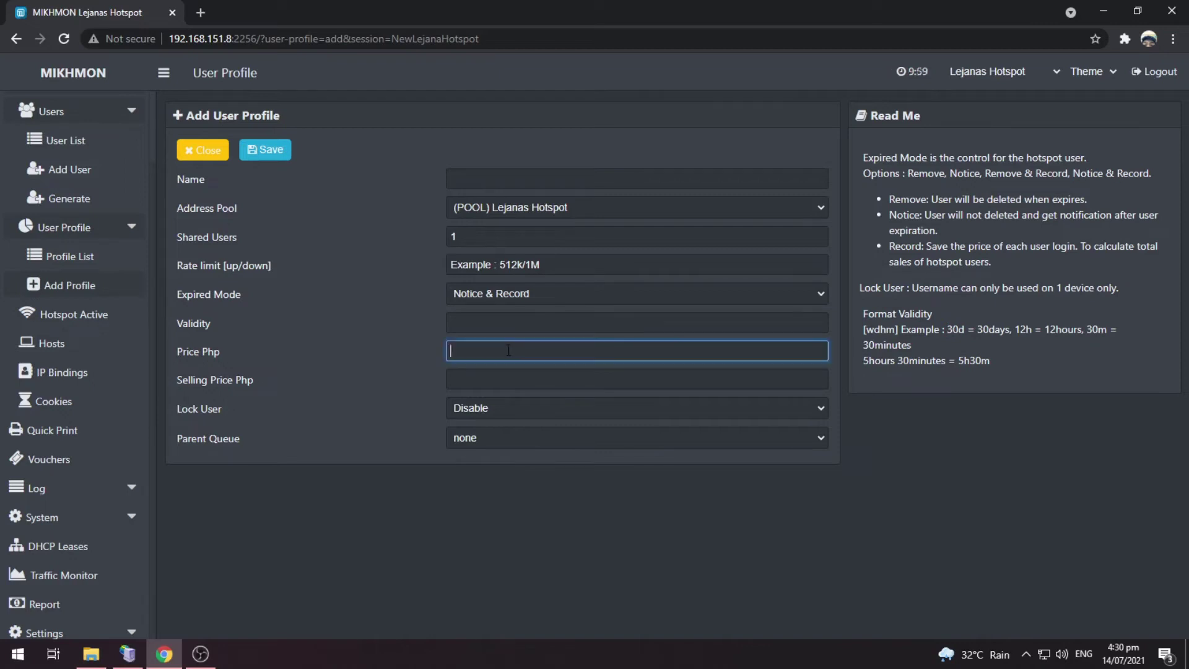
Name the profile 3D and set both its price and selling price to 50 Php.
left_click(501, 186)
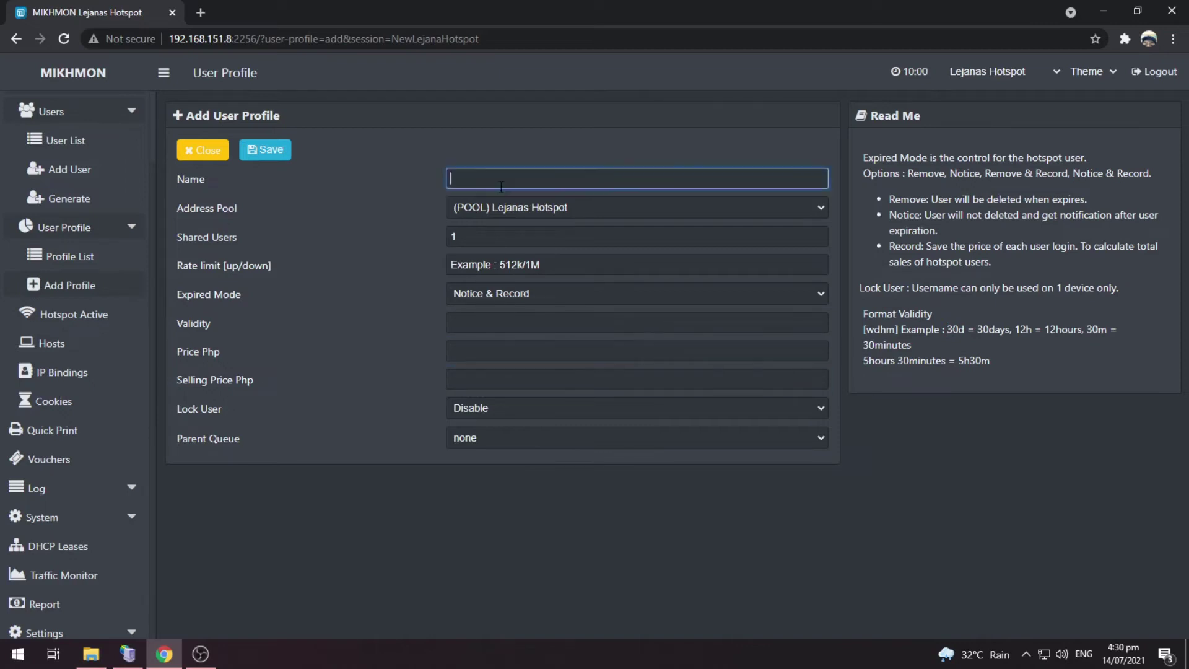
type("5")
key("BackSpace")
type("3D")
left_click(486, 353)
type("50")
key("Tab")
type("50")
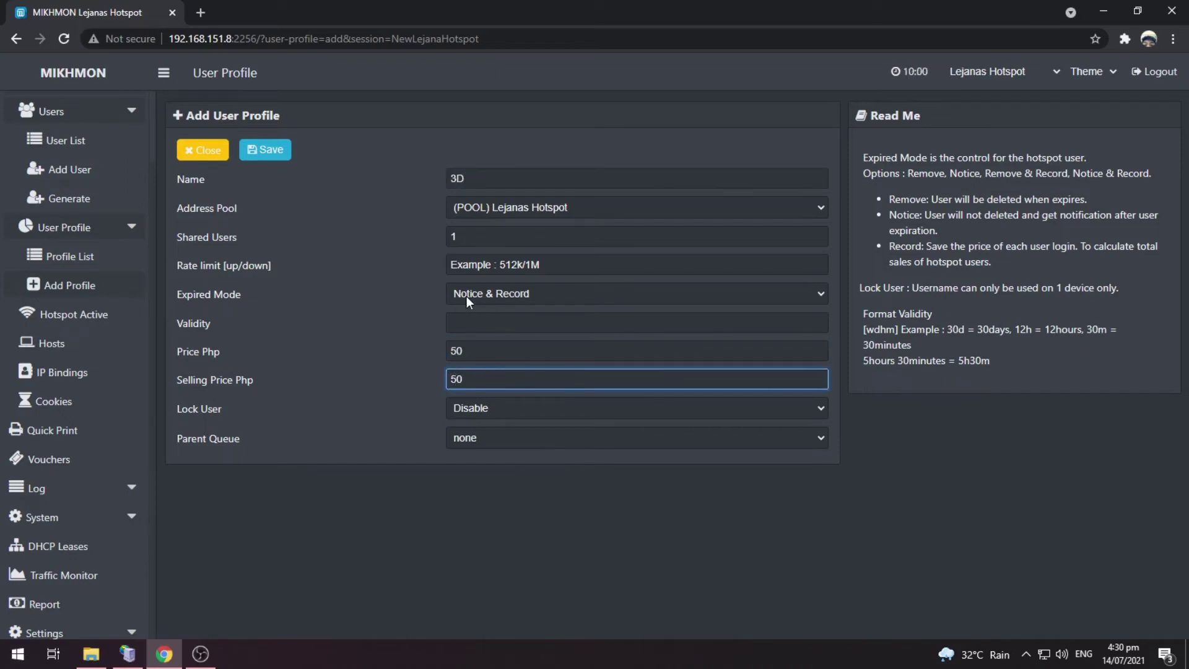
left_click(385, 303)
left_click(482, 292)
left_click(474, 294)
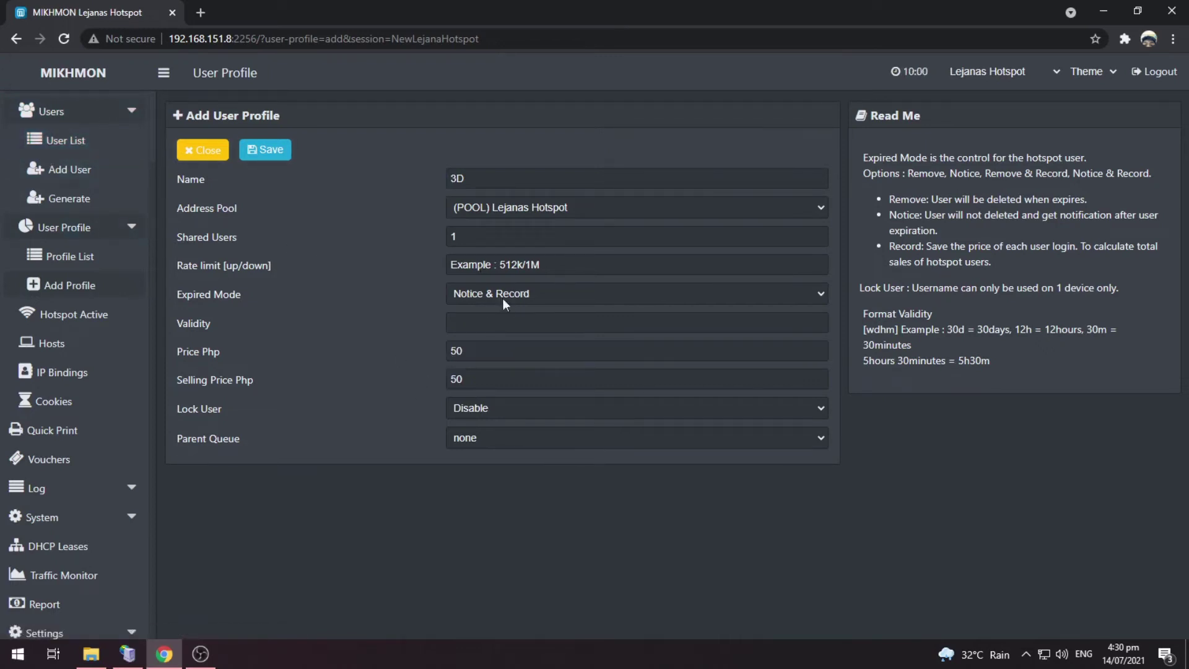
left_click(511, 353)
left_click(511, 379)
Set Lock User to Enable for the 3D profile.
left_click(502, 409)
left_click(485, 439)
left_click(487, 401)
left_click(514, 407)
left_click(531, 415)
left_click(356, 402)
Examine the parent queue options for the 3D profile and choose none.
left_click(529, 445)
left_click(504, 443)
left_click(483, 441)
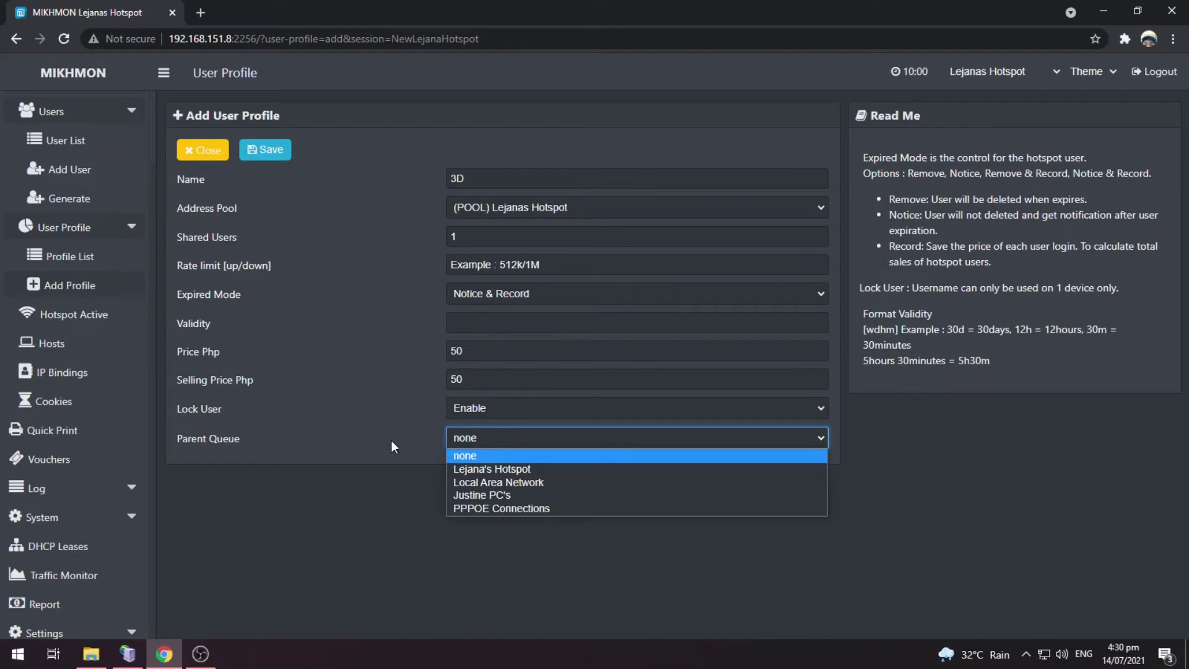
left_click(483, 438)
left_click(482, 435)
left_click(474, 436)
left_click(474, 437)
left_click(473, 459)
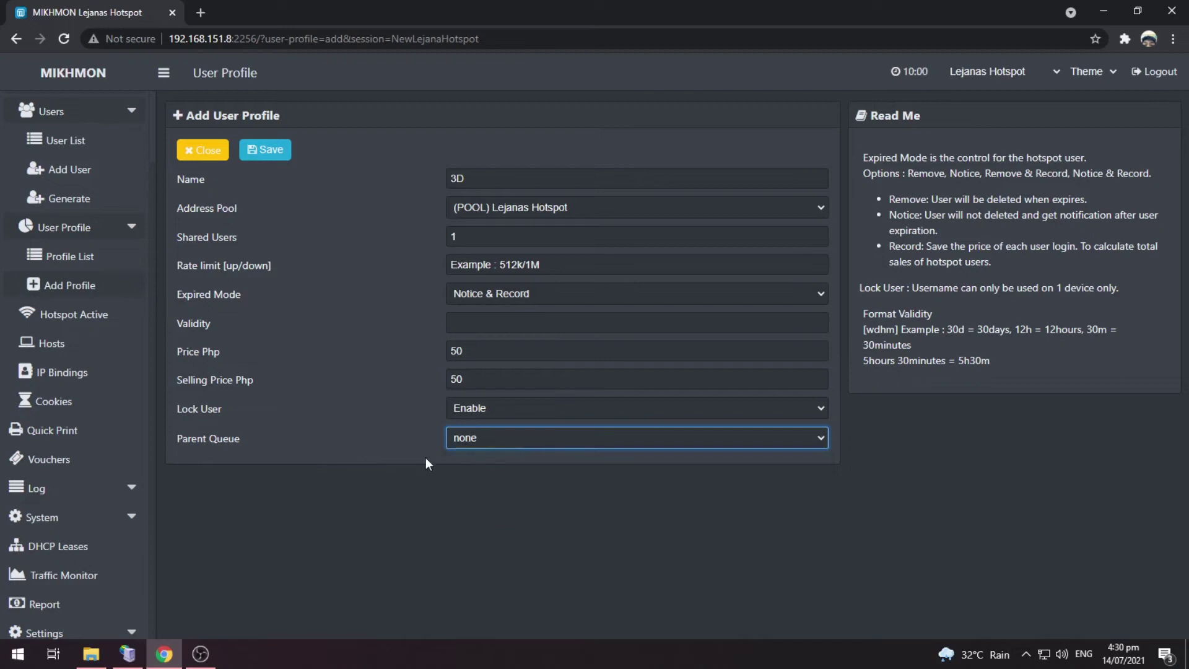
Review the active hotspot users and the hosts list, comparing the host status flags and their rows.
left_click(72, 321)
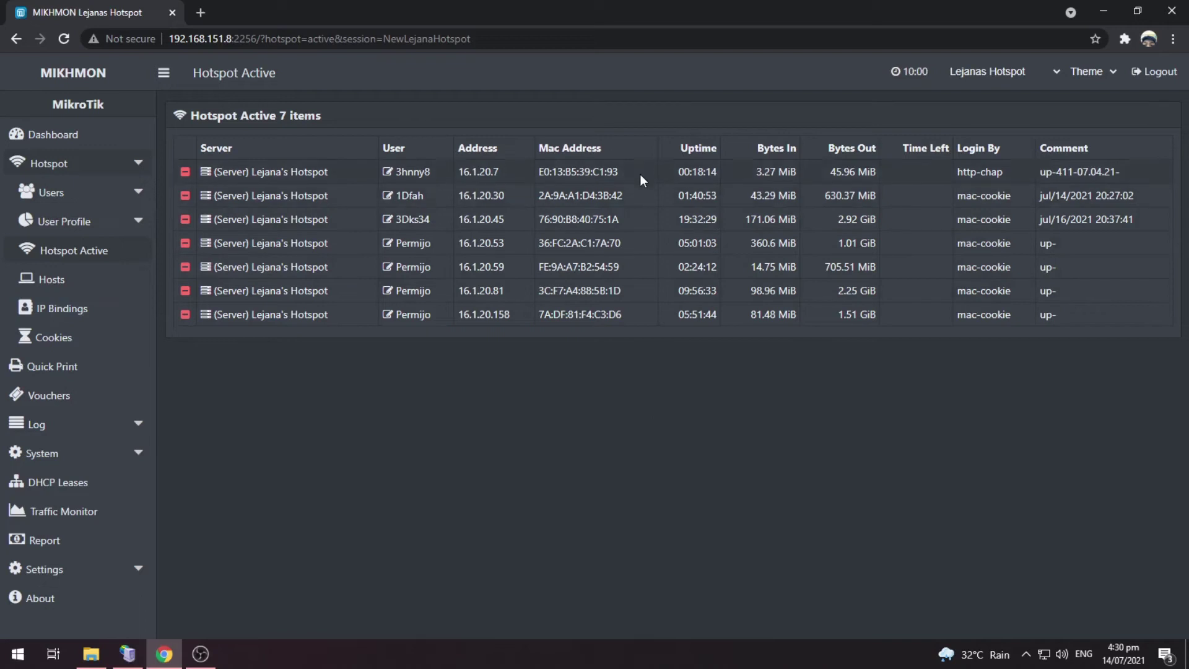
left_click(97, 287)
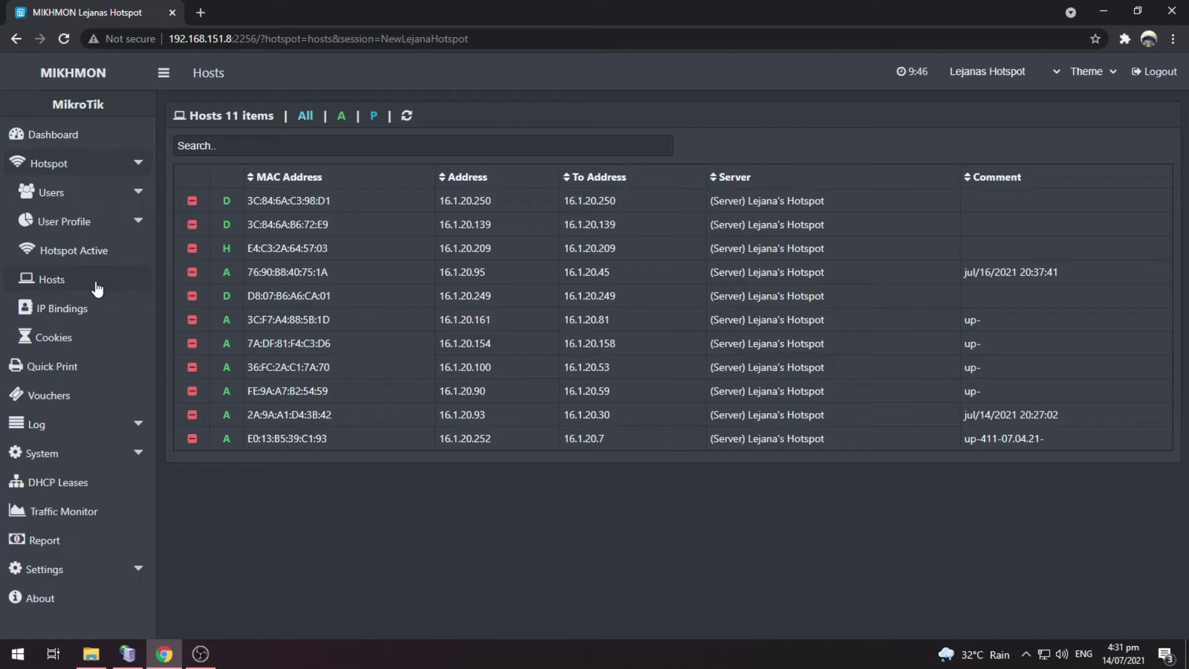
left_click(98, 288)
left_click_drag(830, 254, 222, 248)
left_click_drag(223, 327, 855, 446)
left_click_drag(230, 273, 876, 287)
left_click(811, 556)
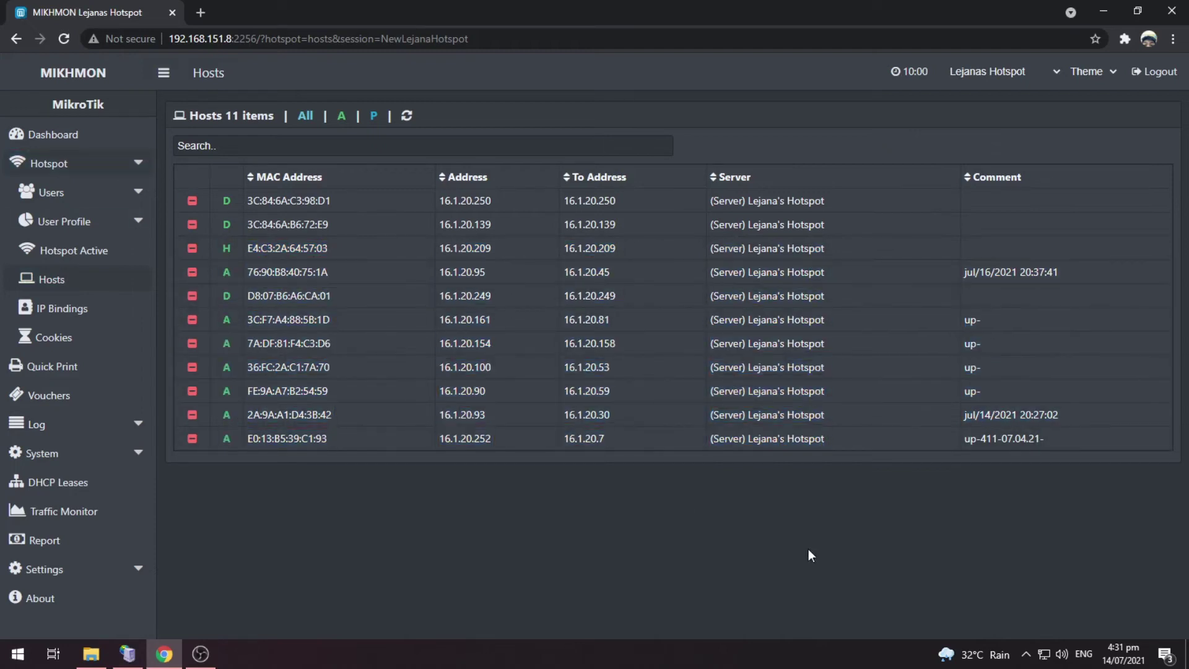
Look over the hotspot's IP bindings and read through its list of login cookies.
left_click(71, 313)
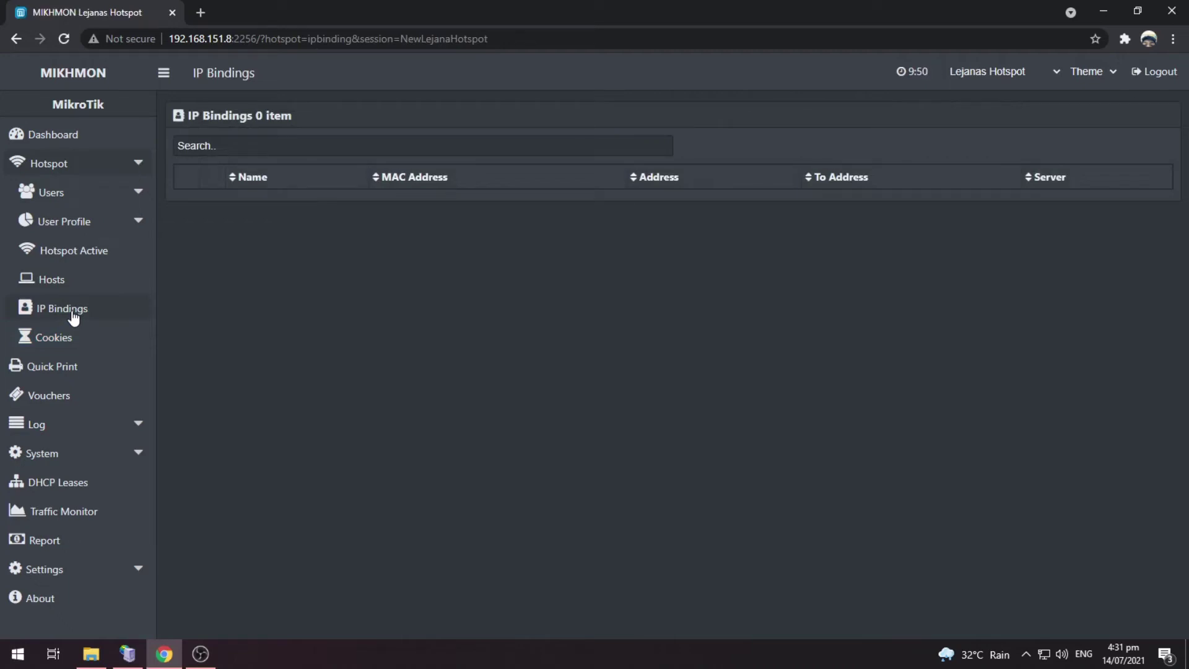
left_click(62, 344)
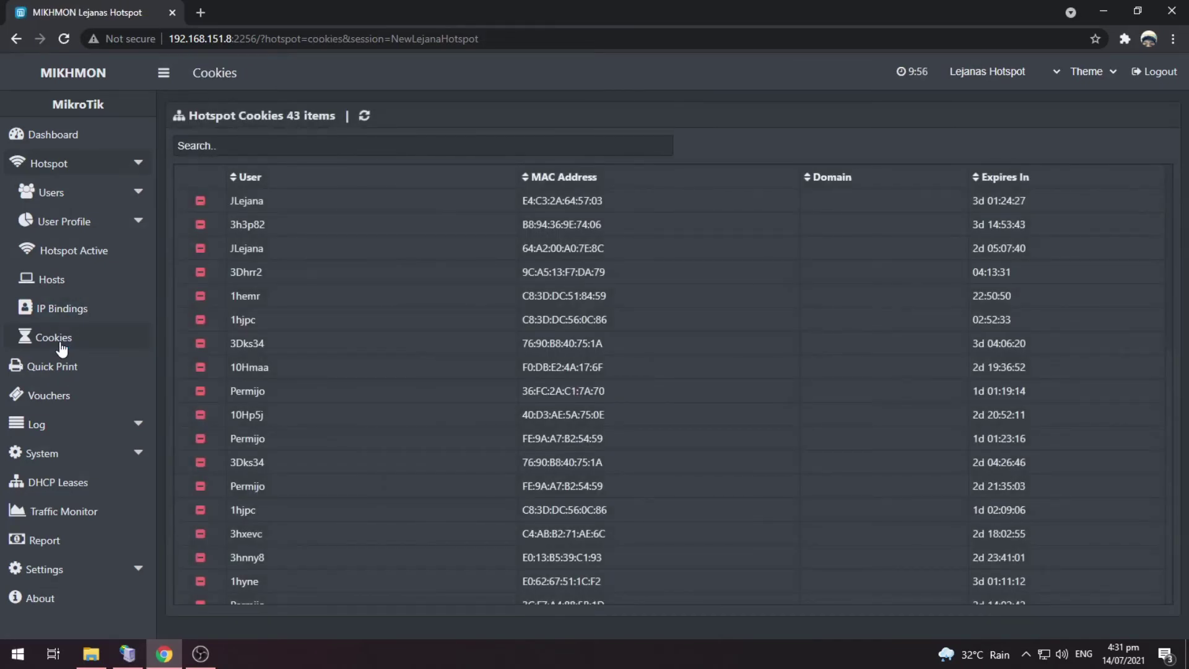
scroll(688, 322, "down", 7)
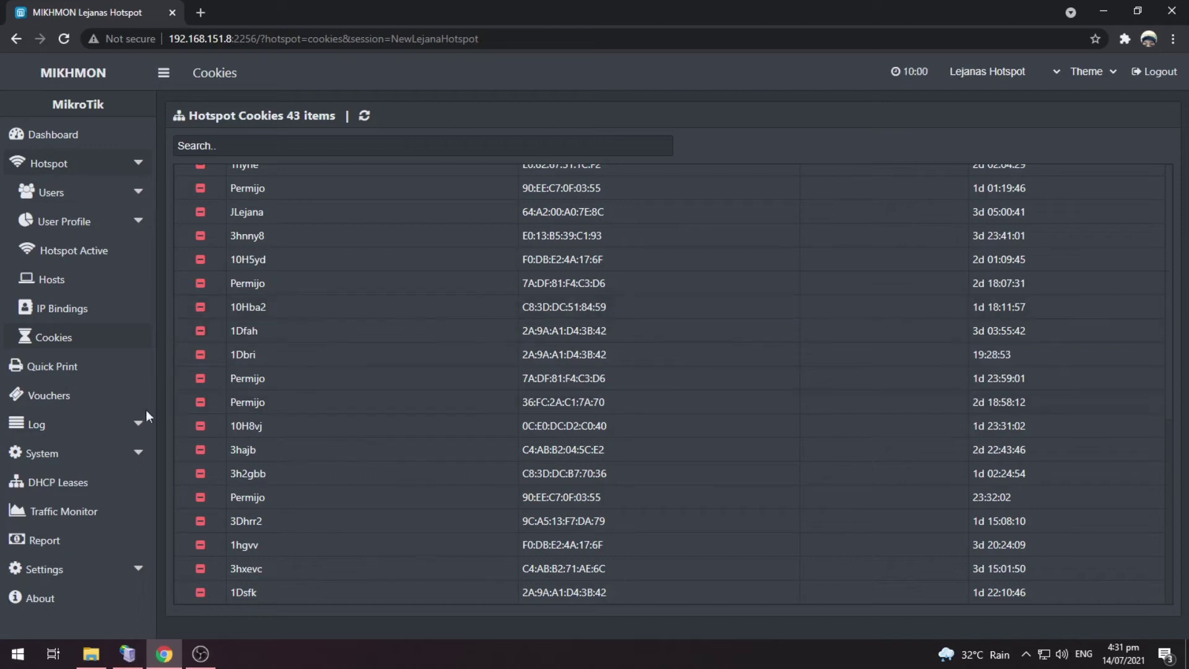
Check the Quick Print page and review the vouchers per profile, noting the item count of the 5-Pesos profile.
left_click(119, 367)
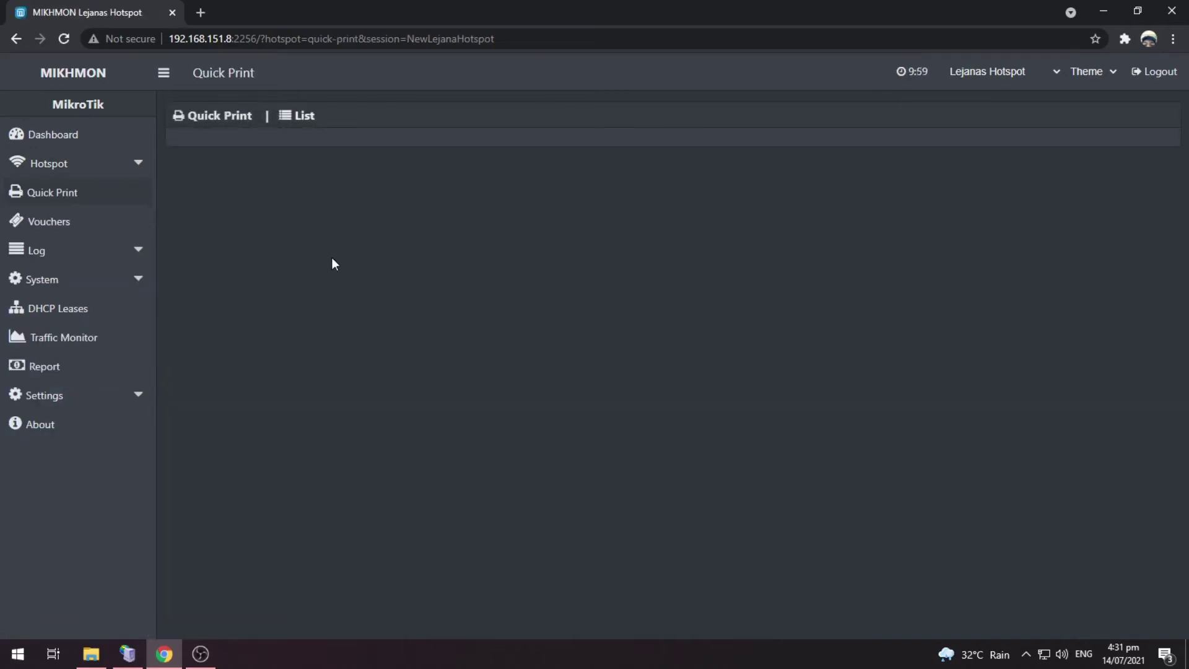
left_click(73, 221)
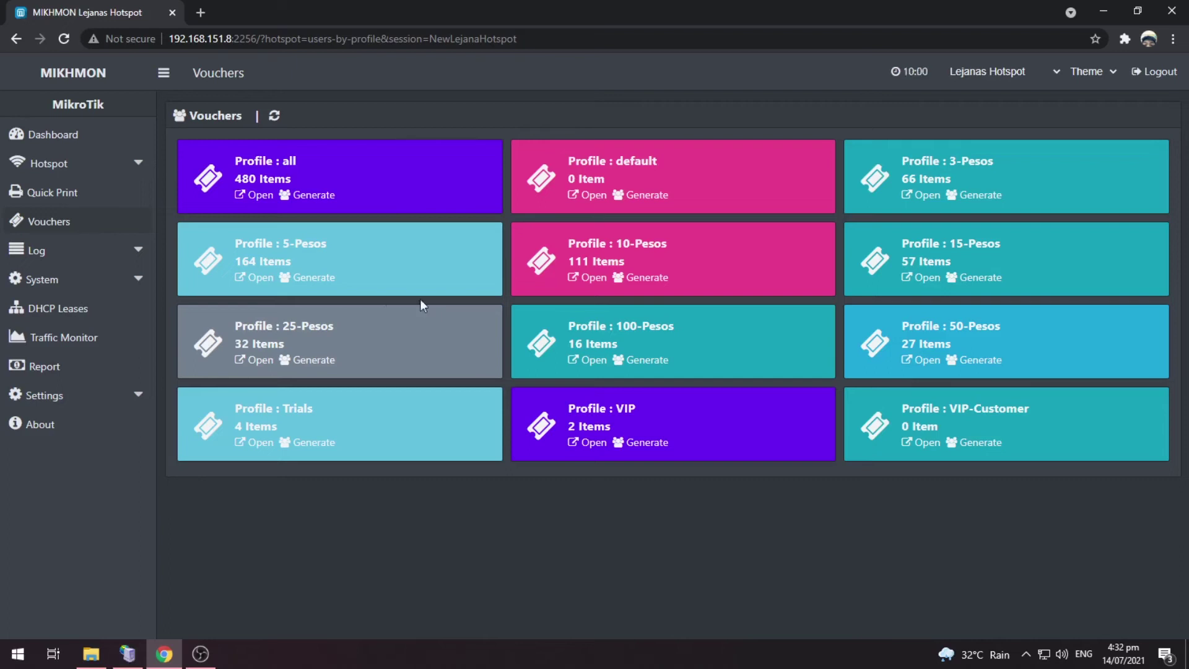
left_click_drag(327, 244, 233, 262)
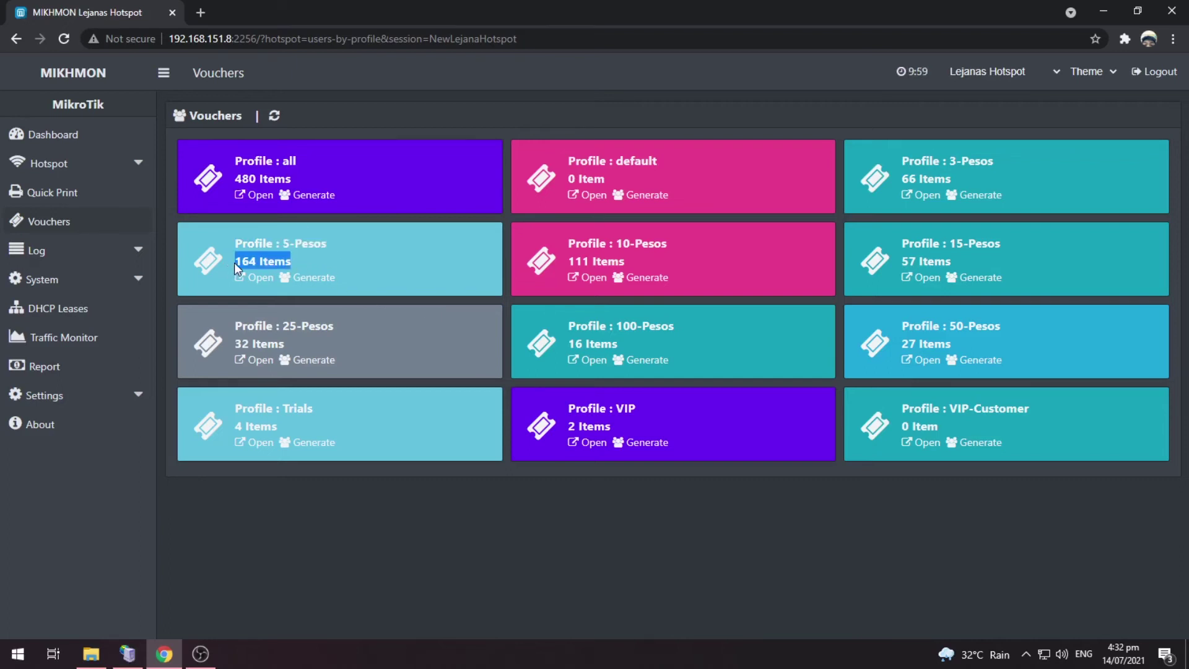
left_click(313, 259)
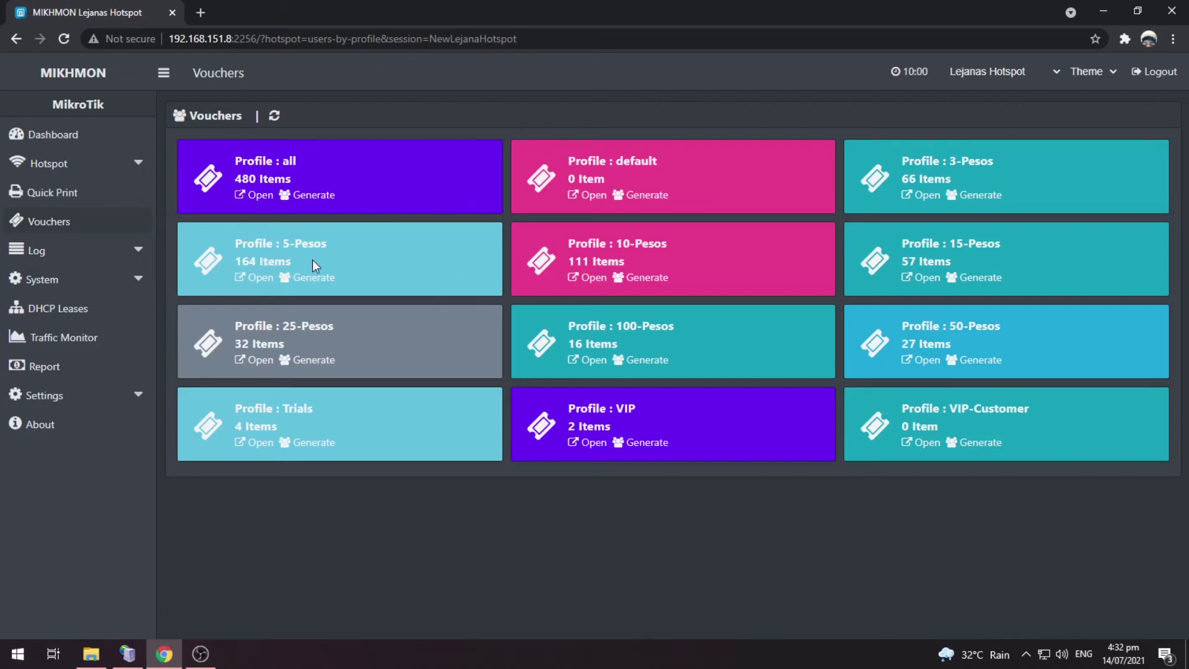
Examine the hotspot log's messages for failed logins and the http-chap, cookie and mac-cookie login methods.
left_click(120, 257)
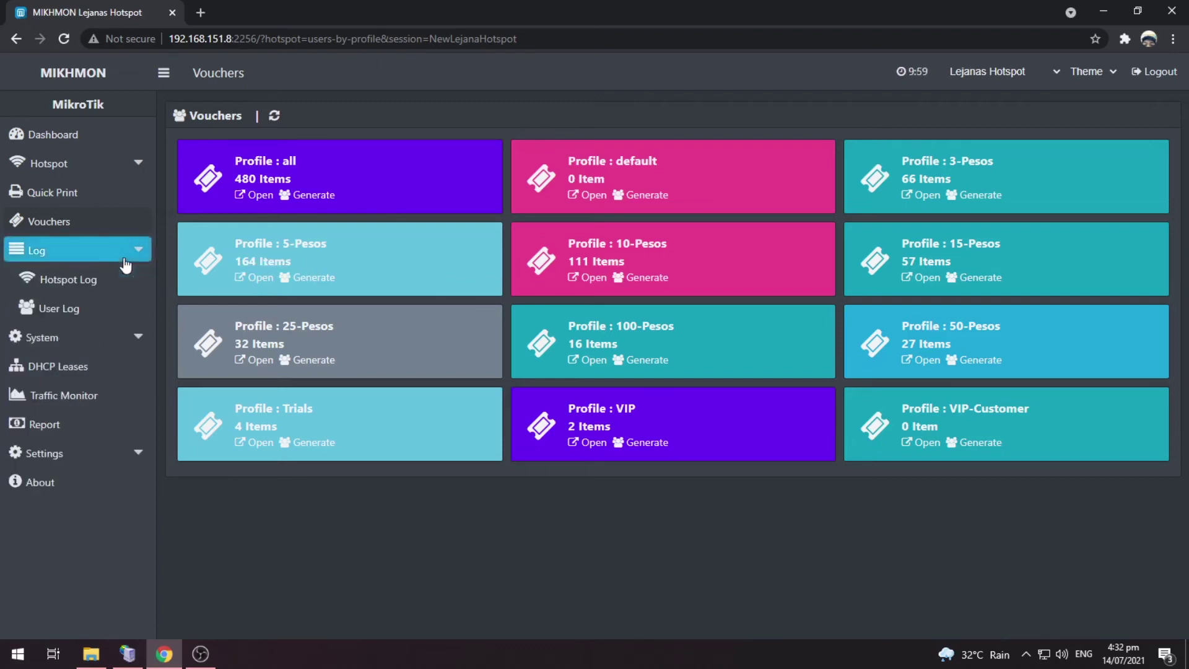
left_click(106, 282)
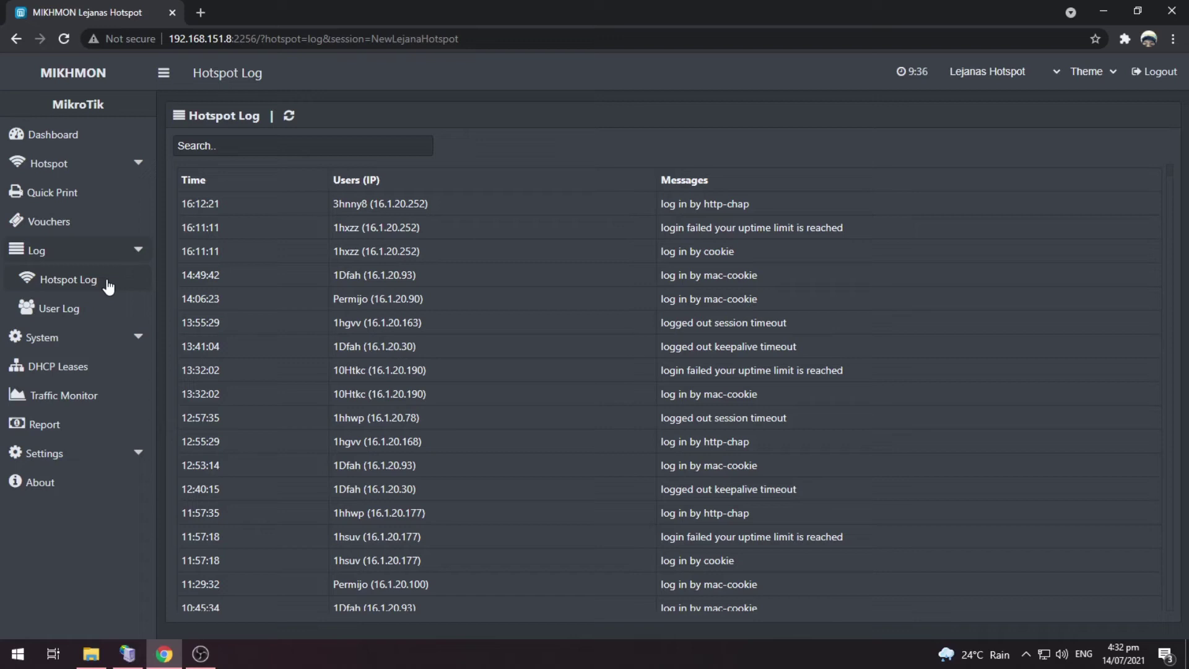
left_click_drag(901, 237, 659, 231)
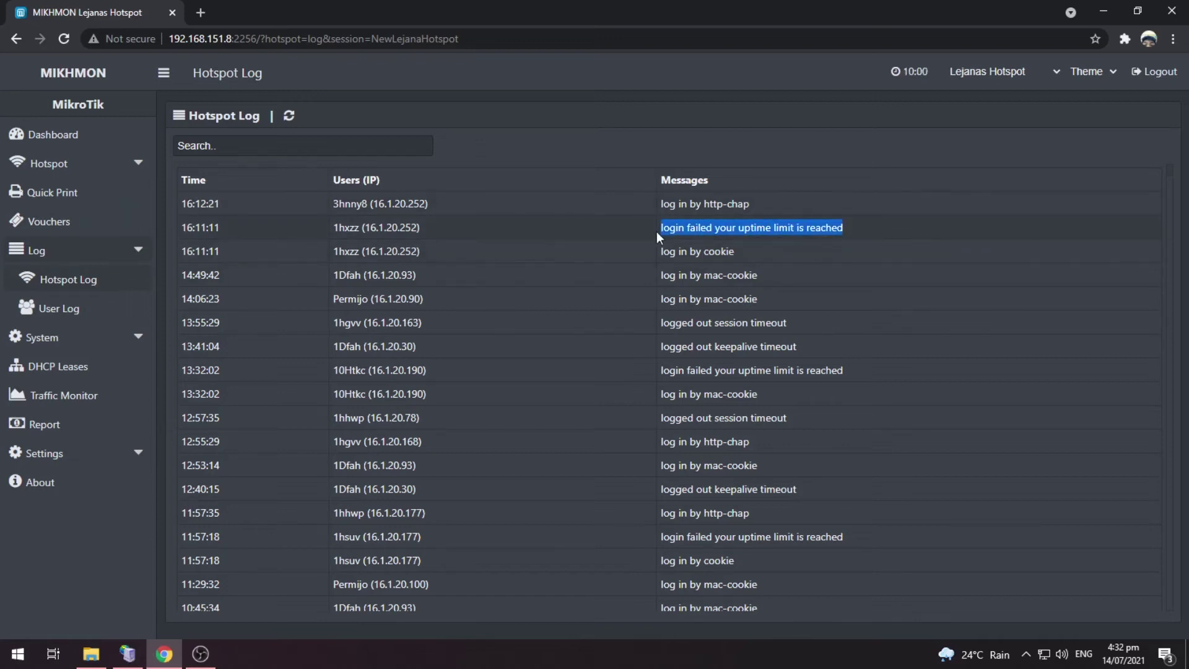
left_click_drag(805, 213, 702, 211)
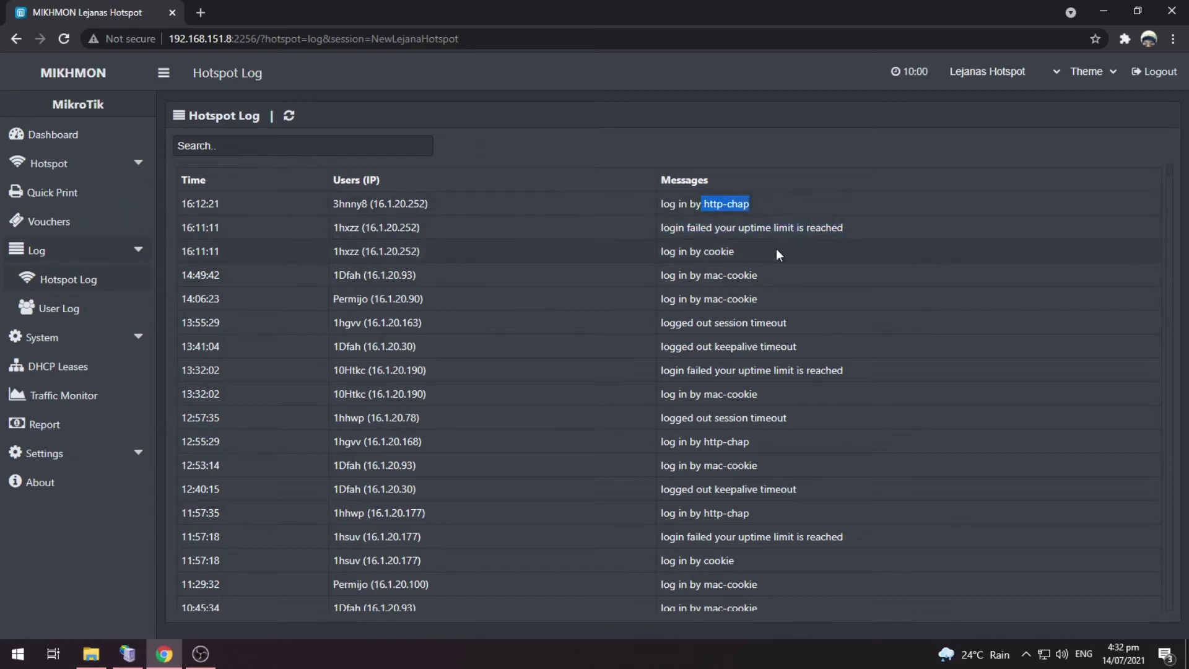
left_click_drag(778, 251, 626, 251)
left_click_drag(781, 275, 705, 275)
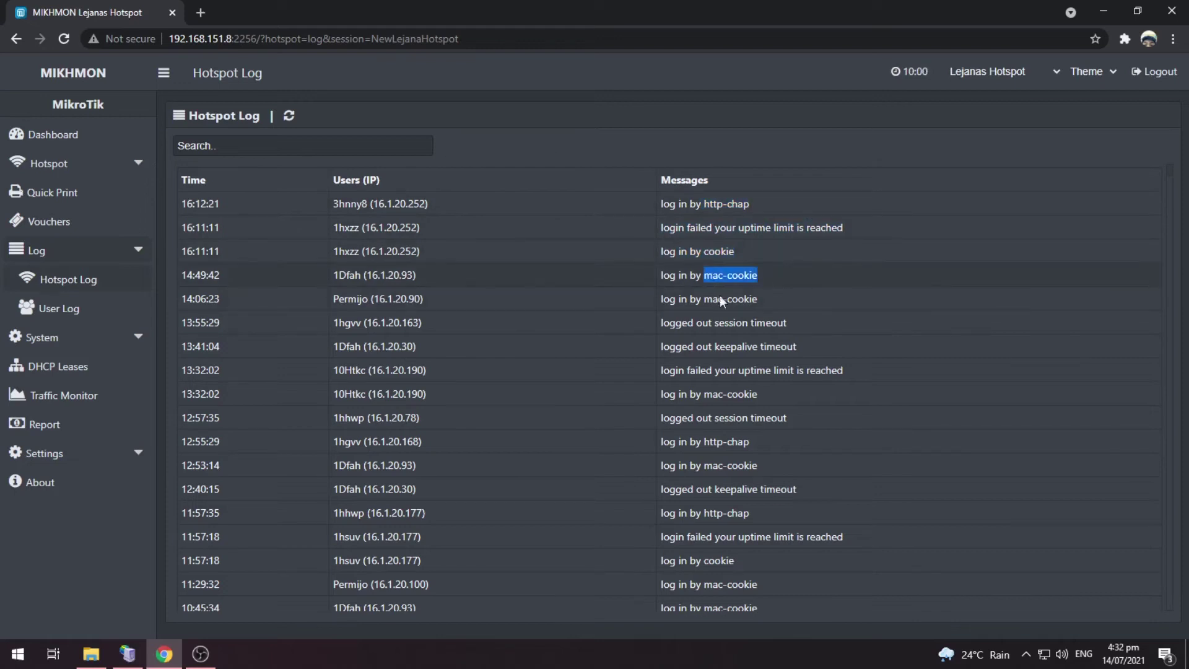
Examine the first July 2021 user log entry, including its login time, username, address and validity.
left_click(115, 310)
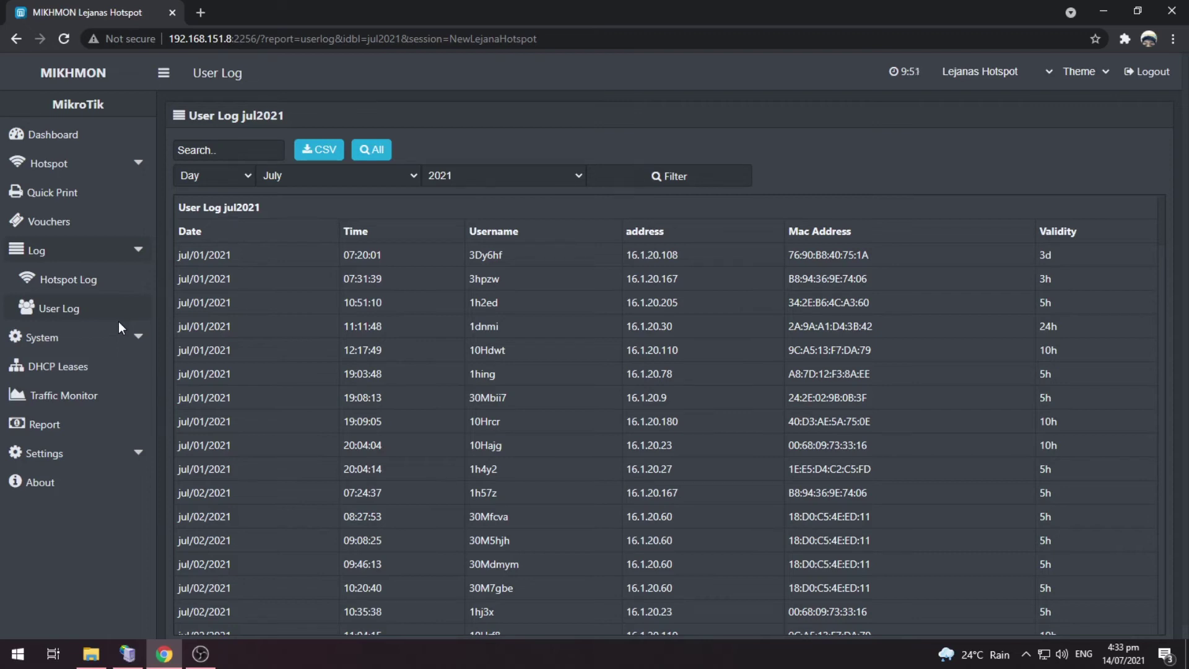
left_click_drag(526, 255, 335, 255)
left_click_drag(410, 255, 288, 265)
left_click_drag(932, 262, 592, 263)
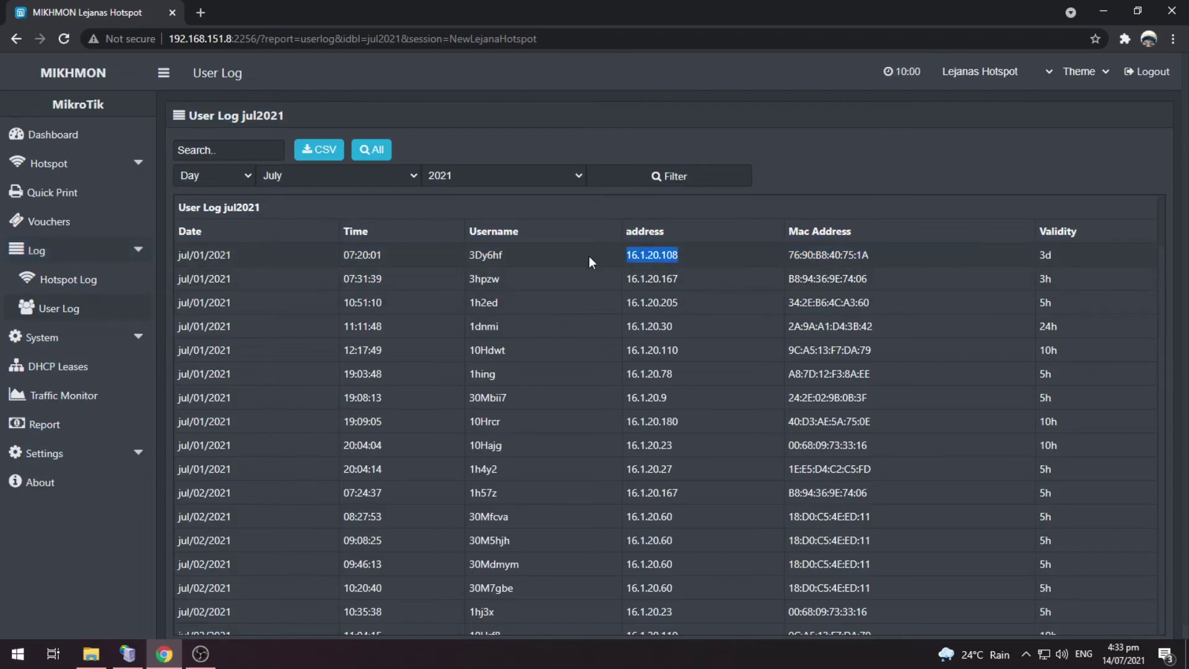
left_click(719, 263)
left_click_drag(1118, 255, 1033, 255)
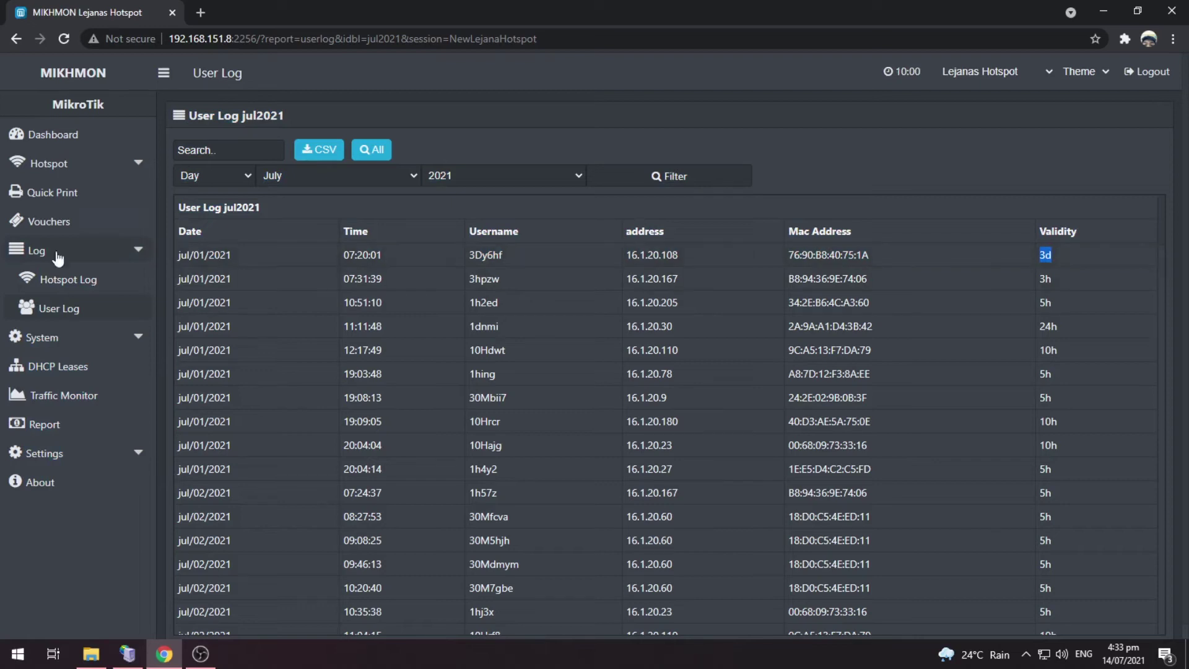
Review the system options and the DHCP leases, examining the devices' host names and MAC addresses.
left_click(74, 338)
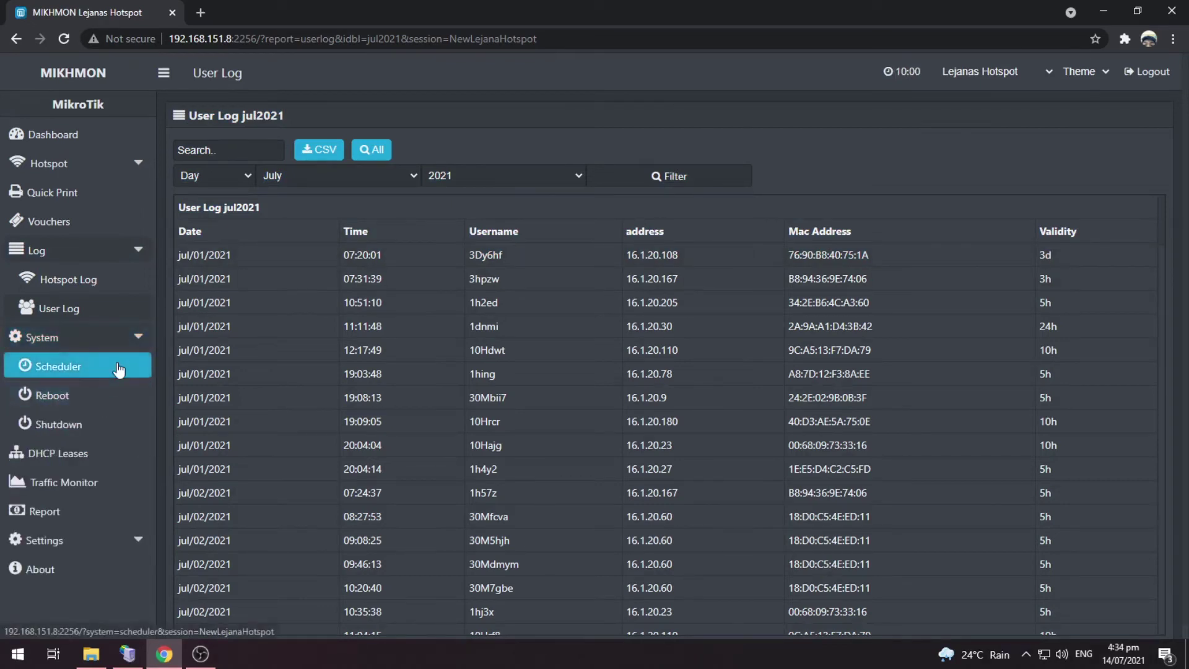
left_click(86, 456)
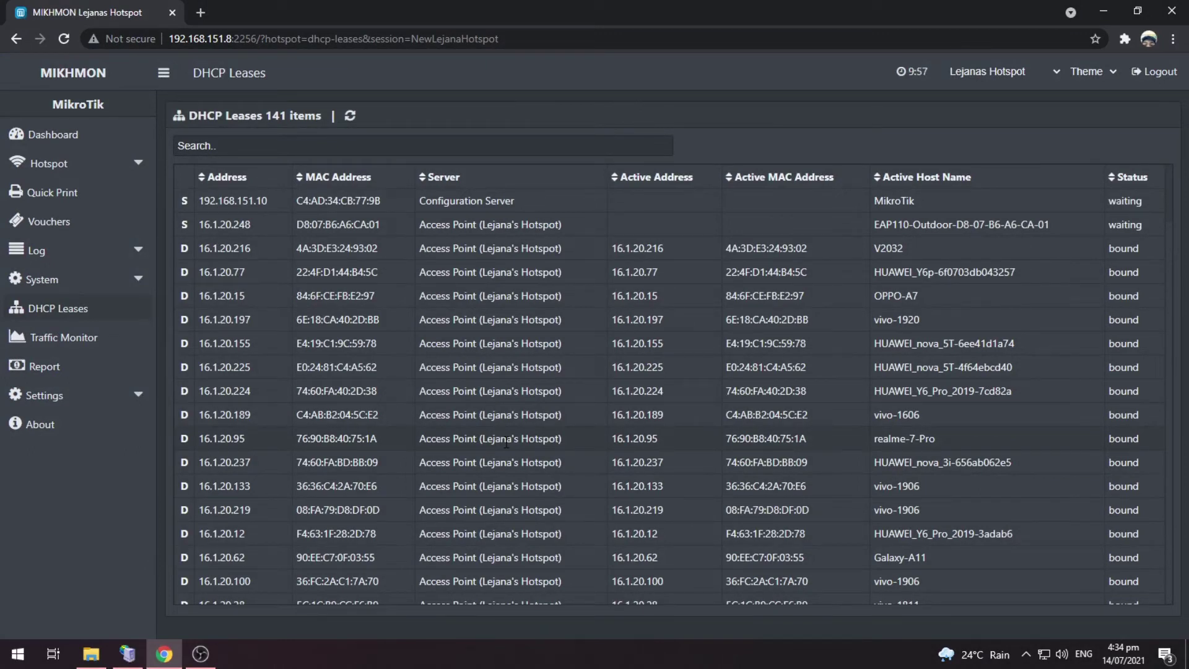
triple_click(1030, 347)
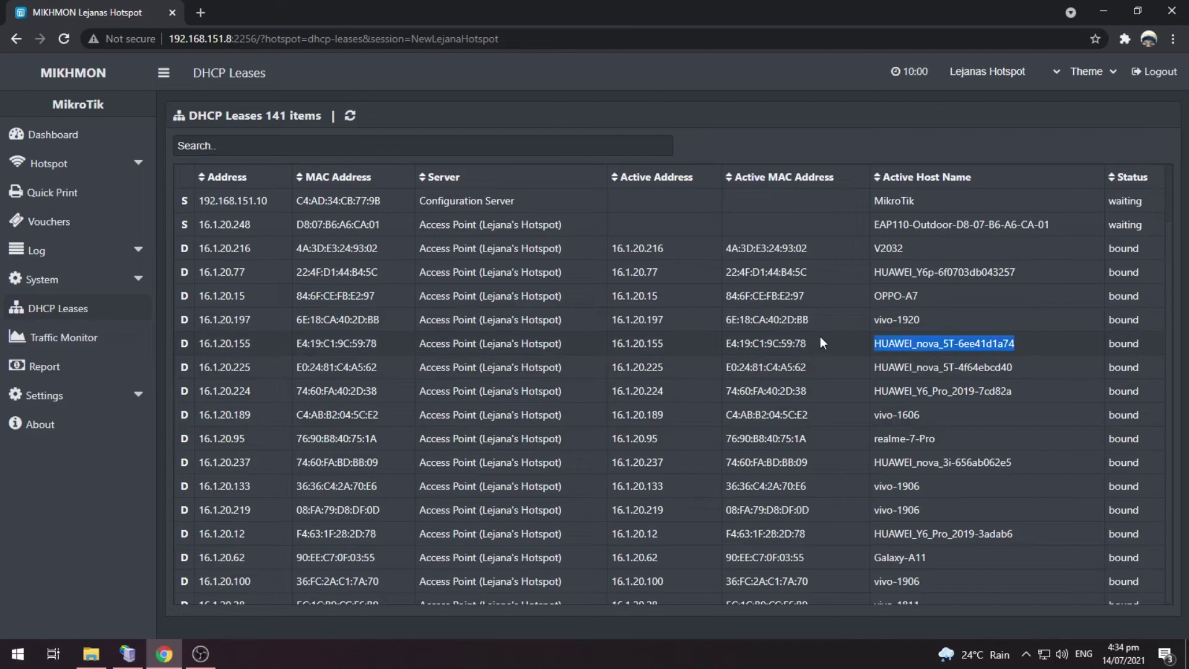
left_click(1043, 357)
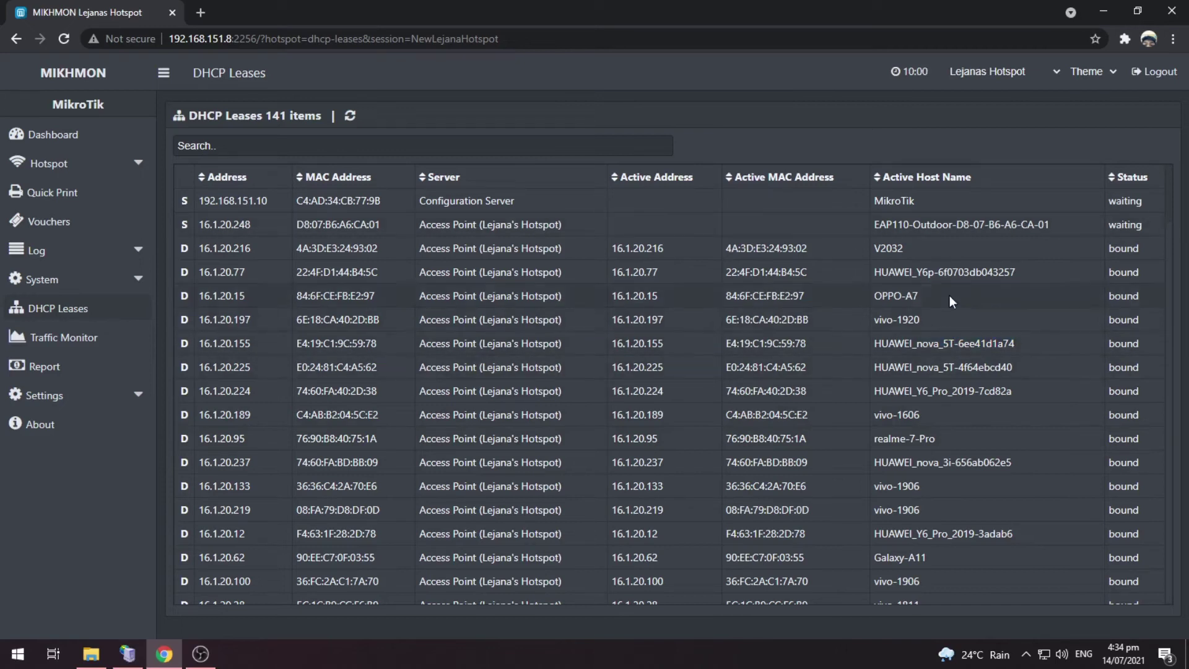
left_click_drag(947, 300, 369, 296)
mouse_move(849, 310)
left_mouse_down()
mouse_move(821, 308)
mouse_move(1056, 310)
mouse_move(858, 297)
left_mouse_up()
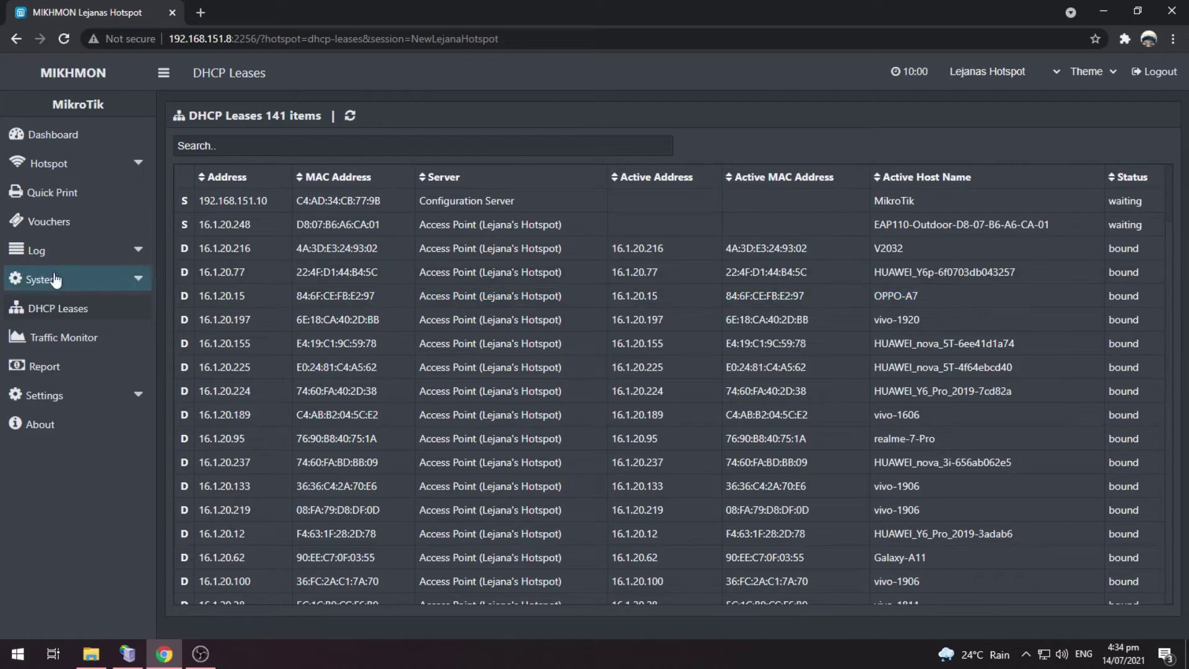
Copy the MAC address of the first entry in the July 2021 user log.
left_click(38, 250)
left_click(95, 311)
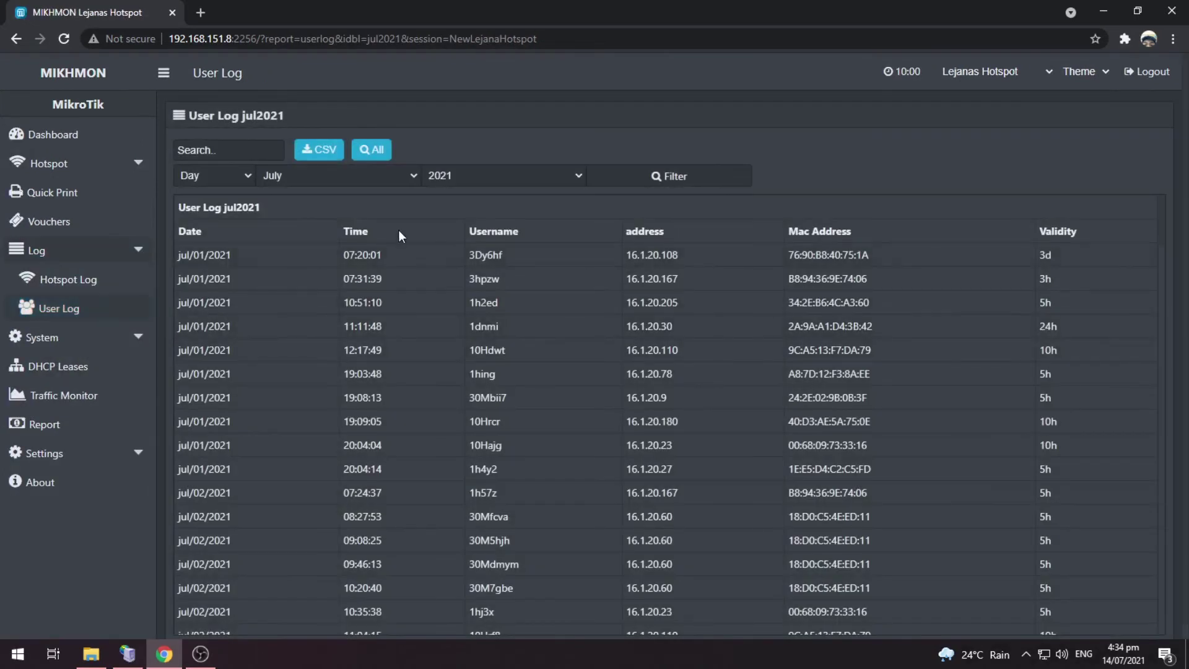
left_click_drag(562, 255, 470, 255)
left_click_drag(872, 255, 783, 260)
key("ctrl+c")
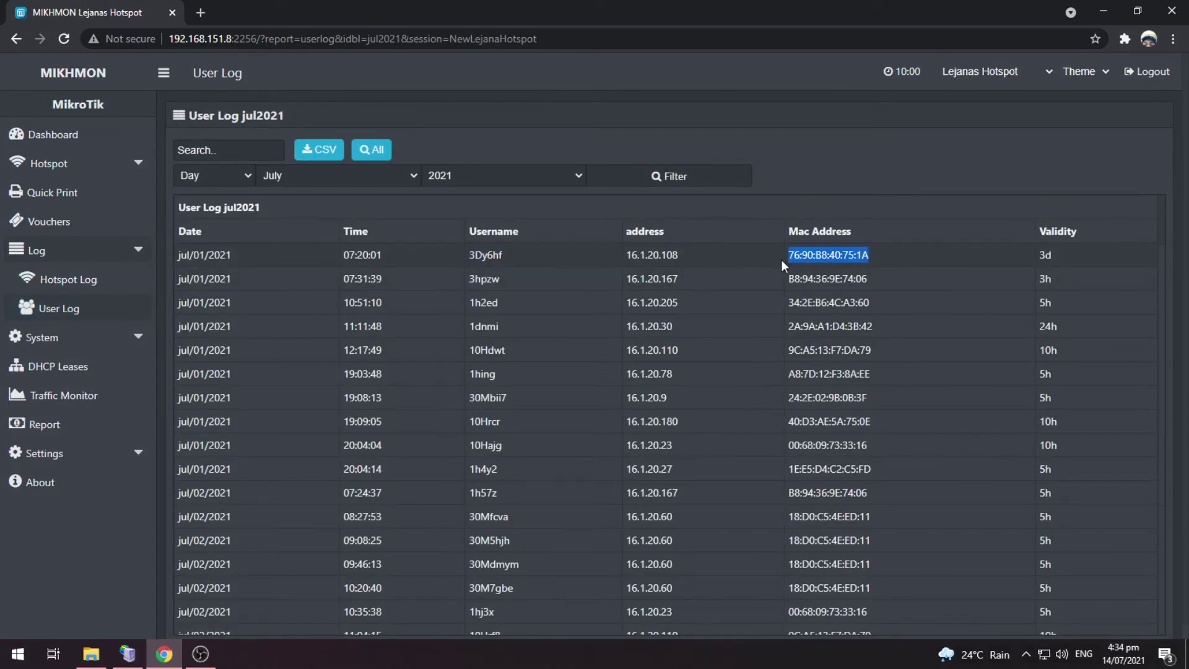
Search the DHCP leases for the copied MAC address and check the matching device's host name.
left_click(73, 370)
left_click(287, 149)
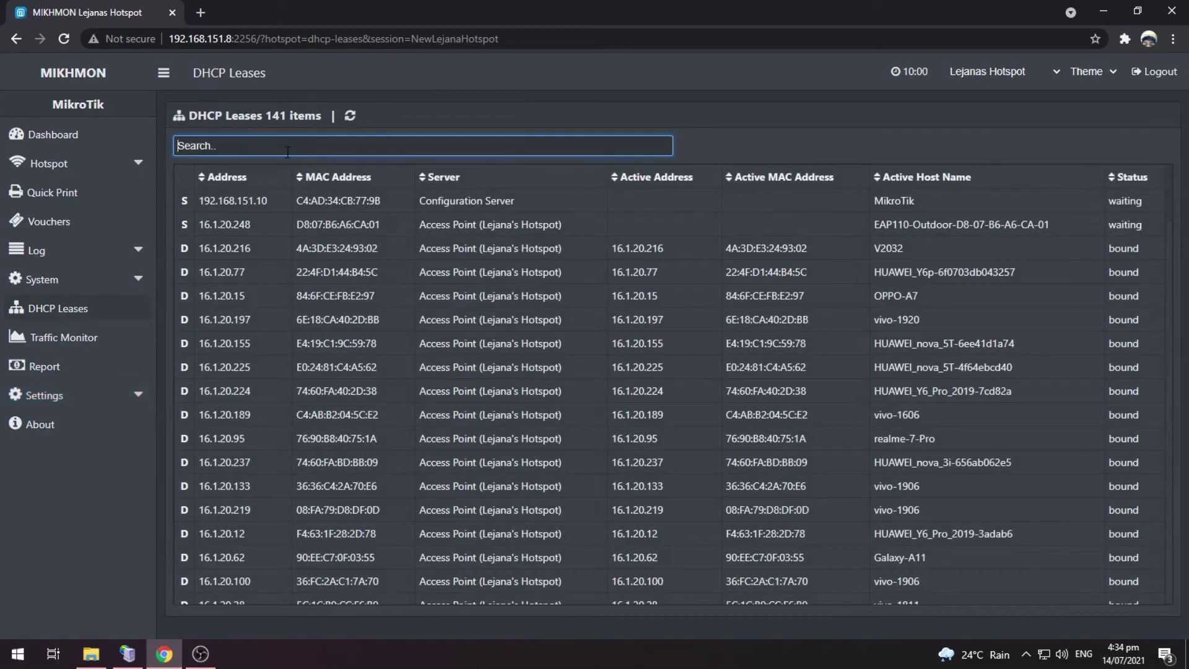
key("ctrl+v")
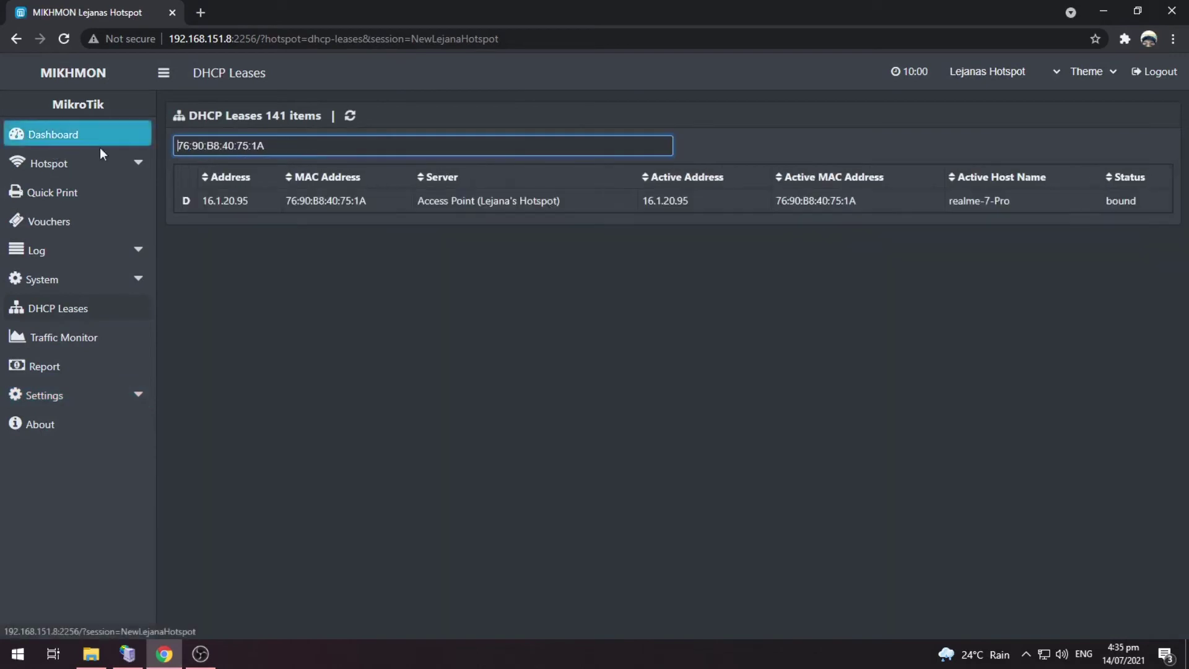
left_click_drag(866, 202, 734, 199)
left_click_drag(1011, 200, 966, 208)
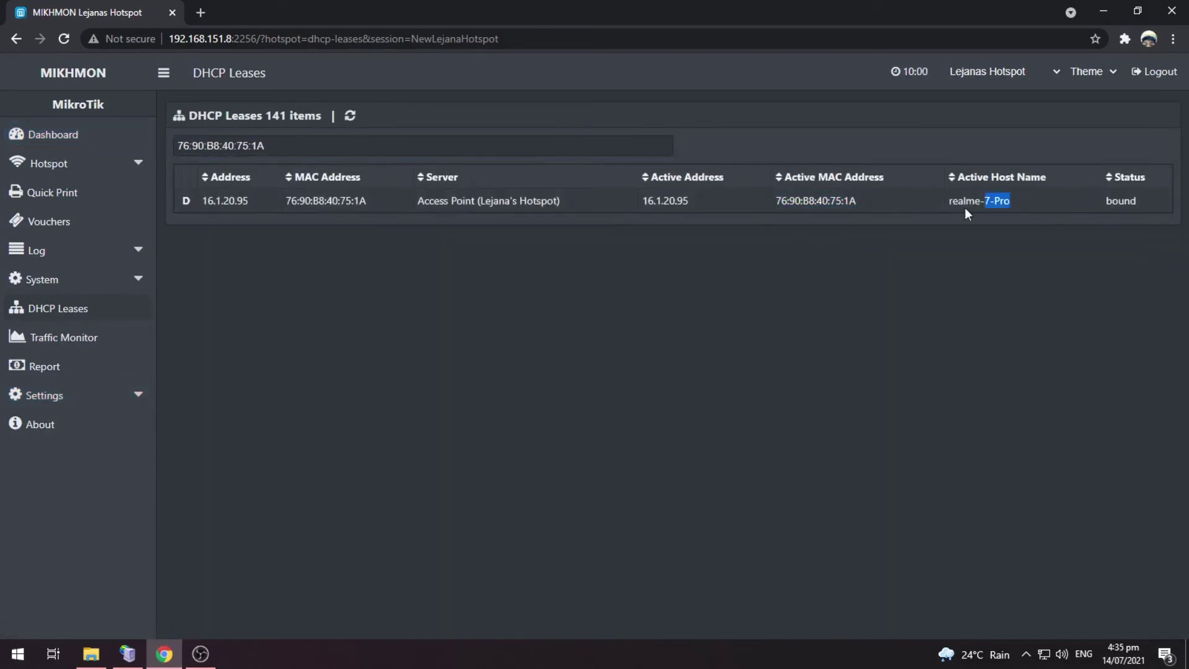
left_click(789, 308)
Look at the traffic monitor and the interfaces available for monitoring.
left_click(115, 341)
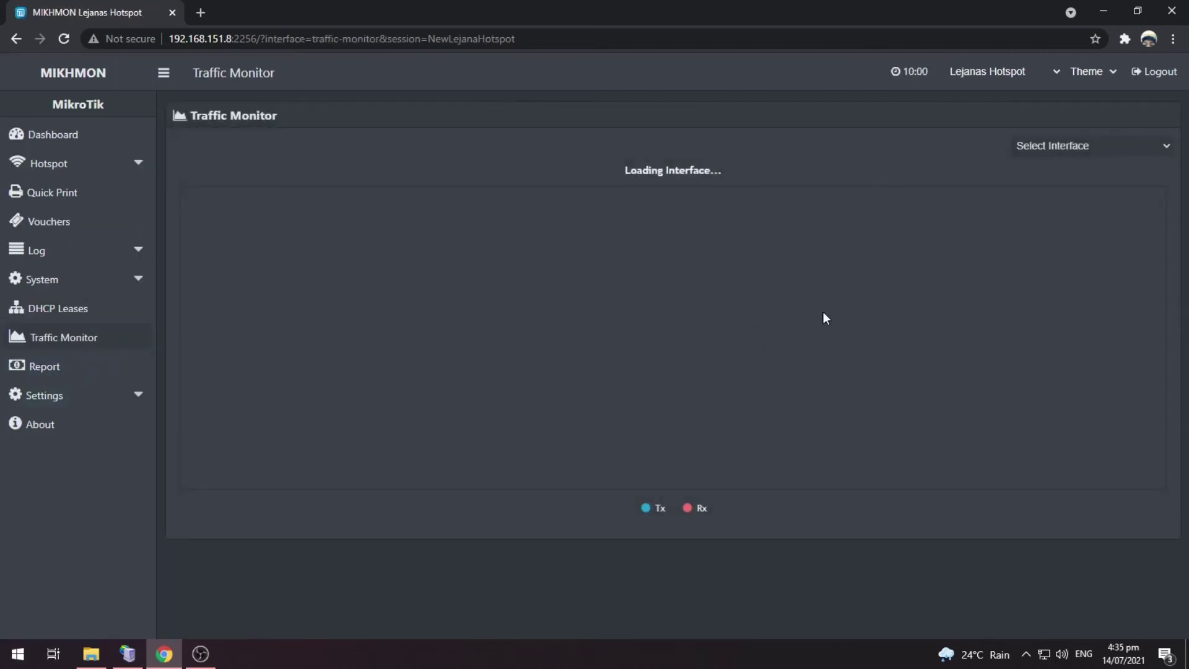
left_click(1047, 149)
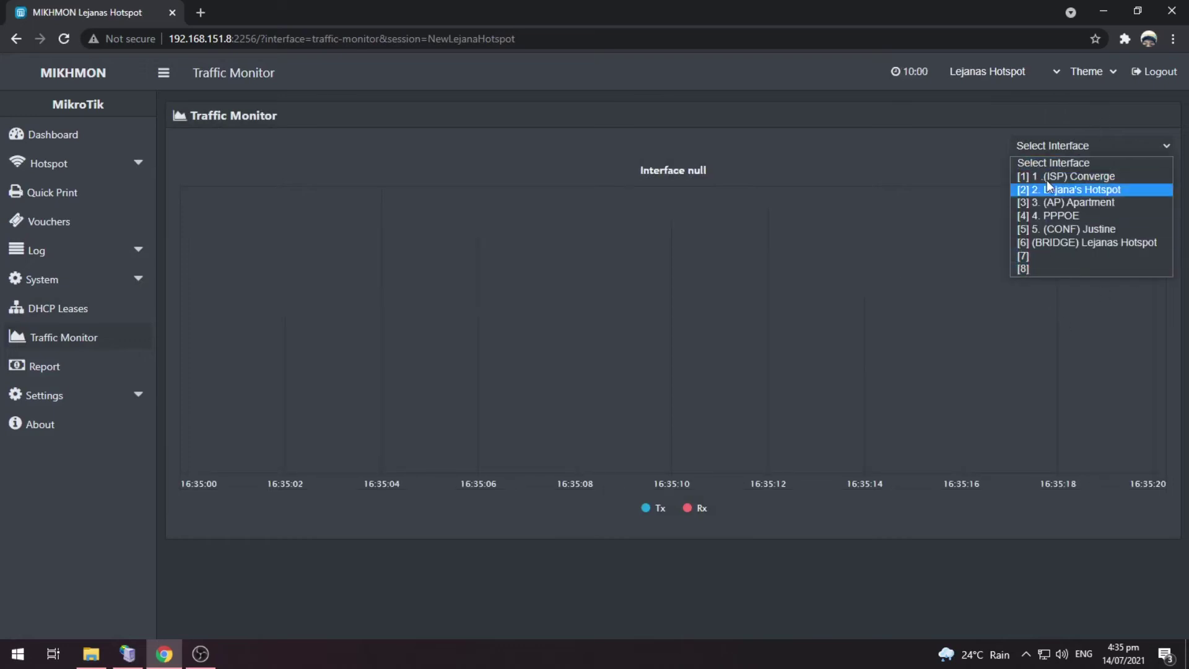
left_click(740, 204)
Review the July 2021 selling report from its first sale to the latest entry, including the total.
left_click(96, 366)
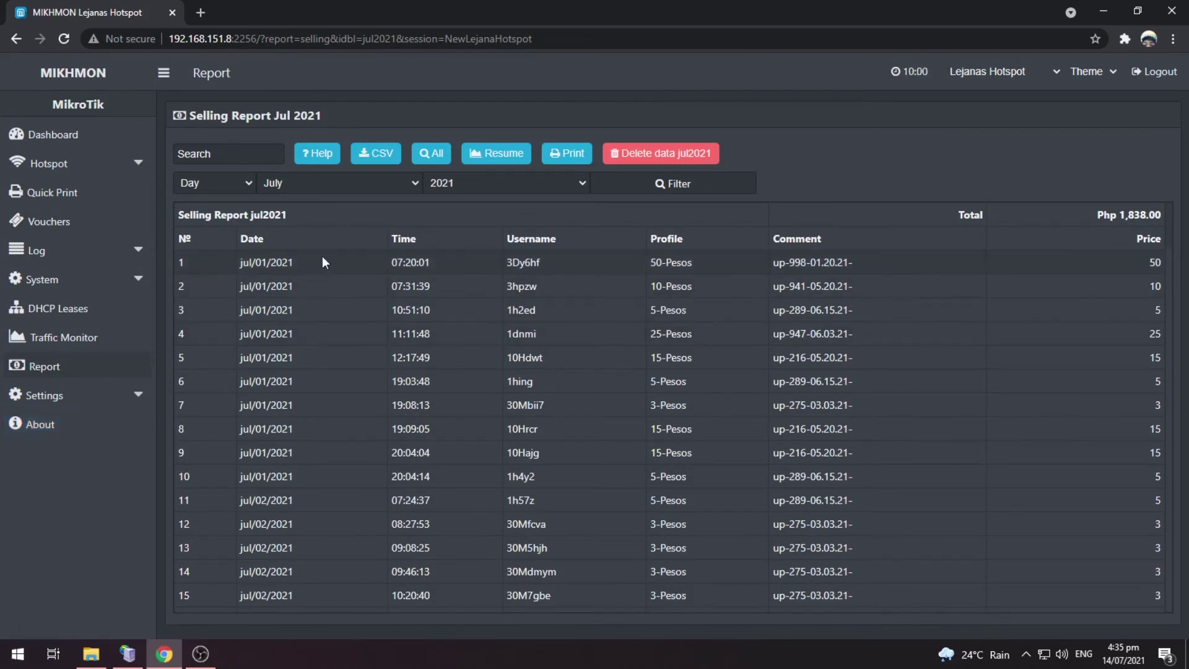
scroll(236, 260, "down", 20)
scroll(327, 534, "down", 20)
triple_click(275, 600)
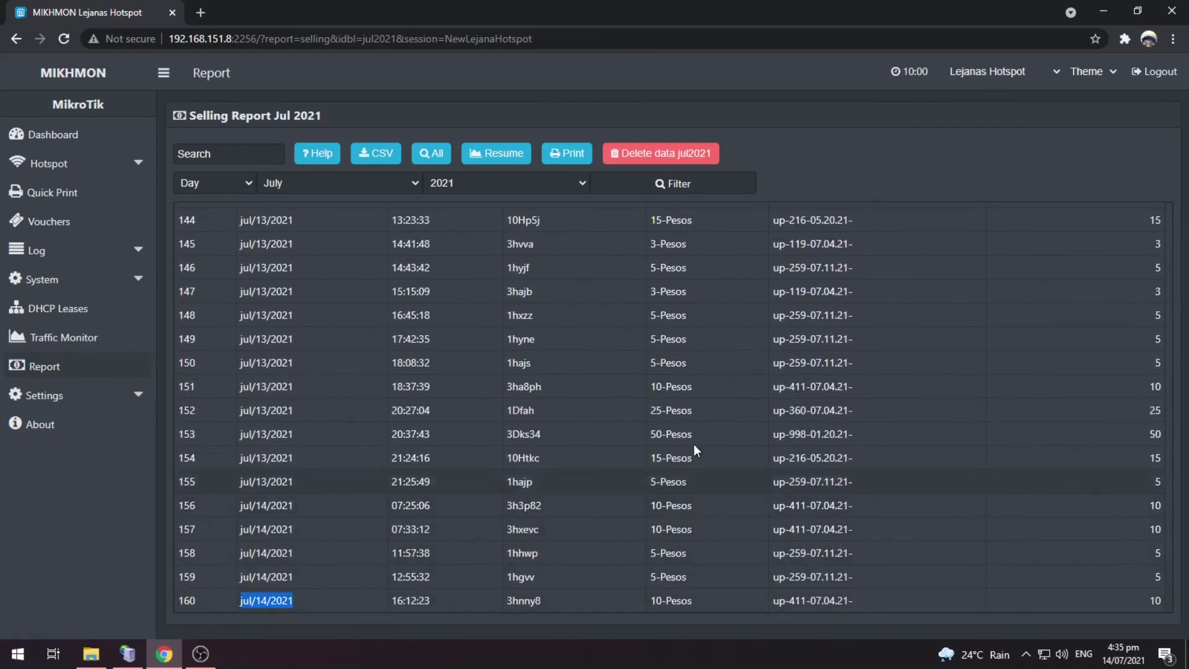
scroll(1144, 415, "up", 20)
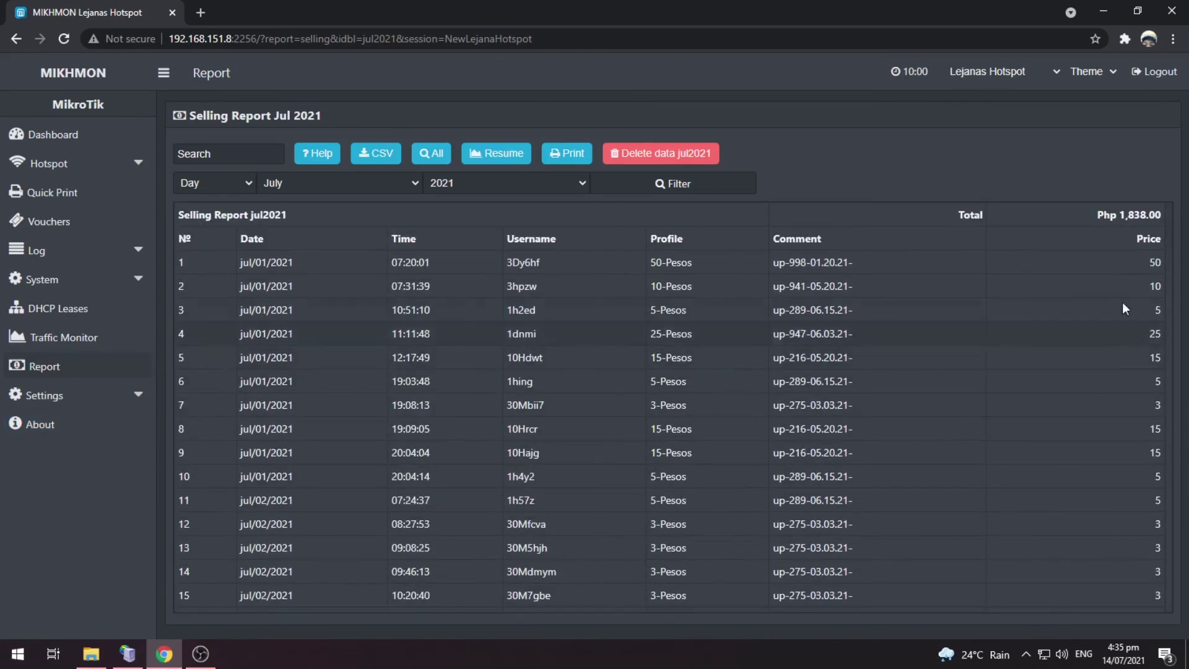
Sort the July 2021 selling report by time, and look at its sales graph and printable version.
left_click(1114, 230)
left_click(1098, 230)
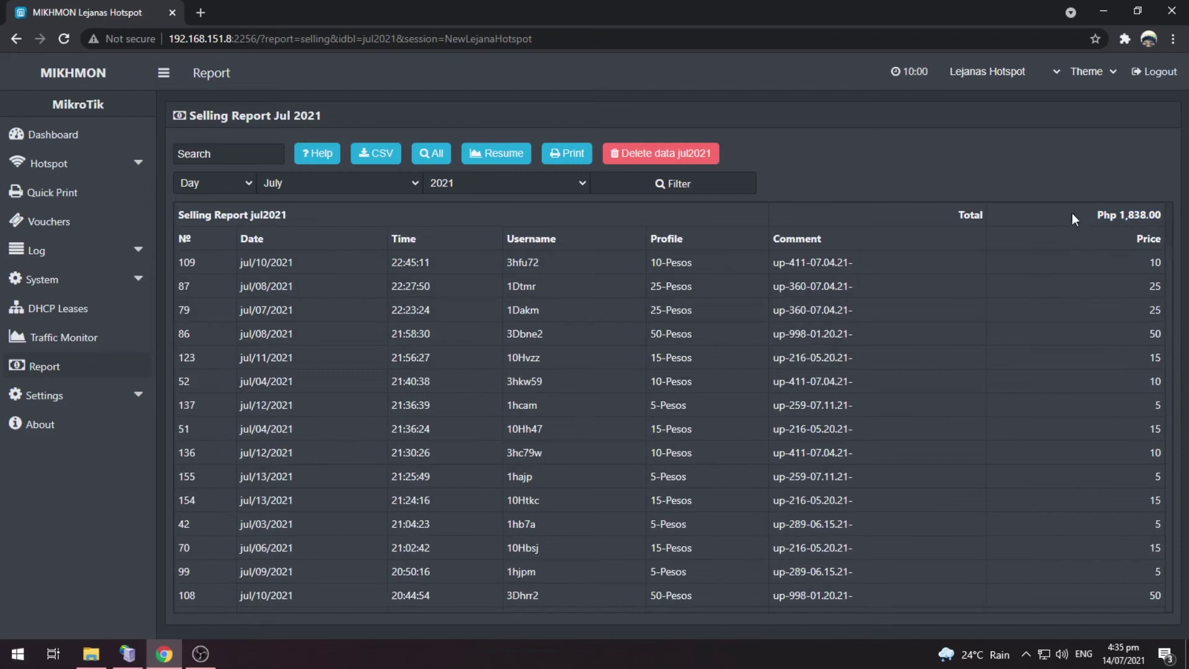
left_click(913, 234)
left_click(502, 154)
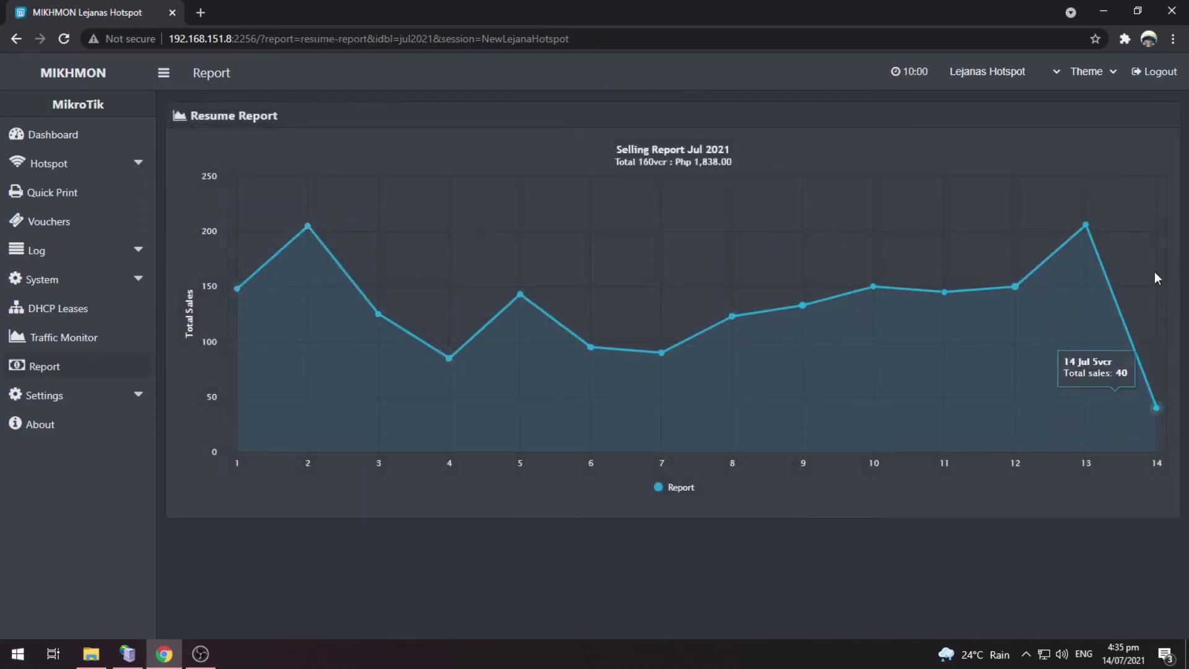
mouse_move(1083, 299)
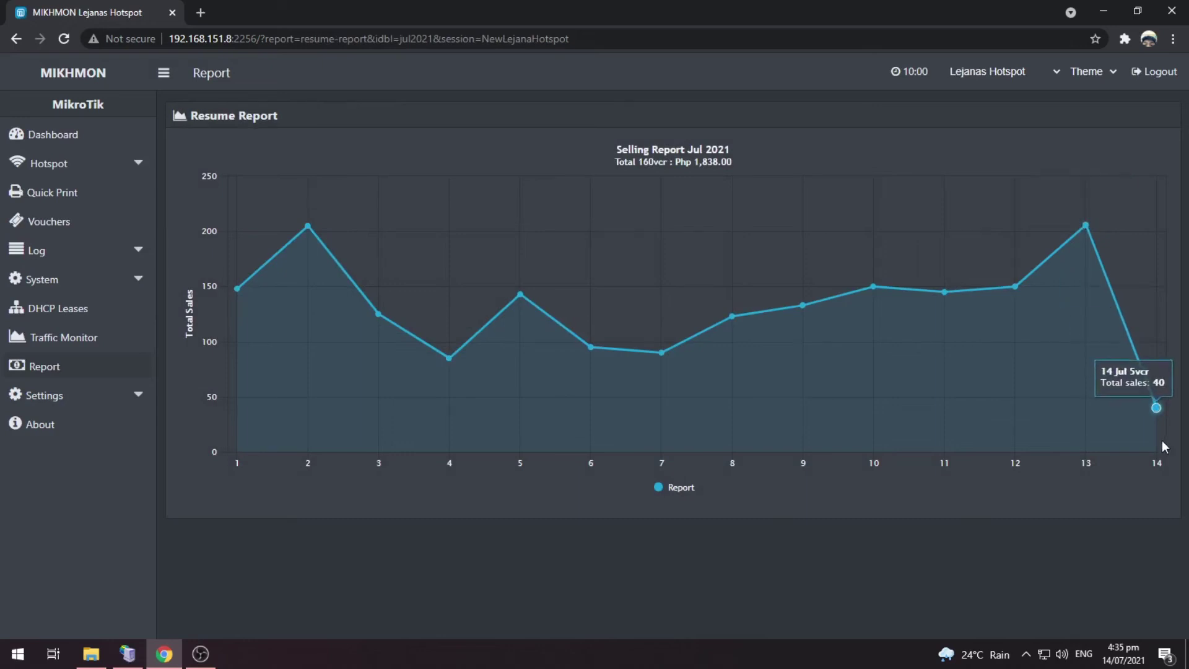
mouse_move(634, 461)
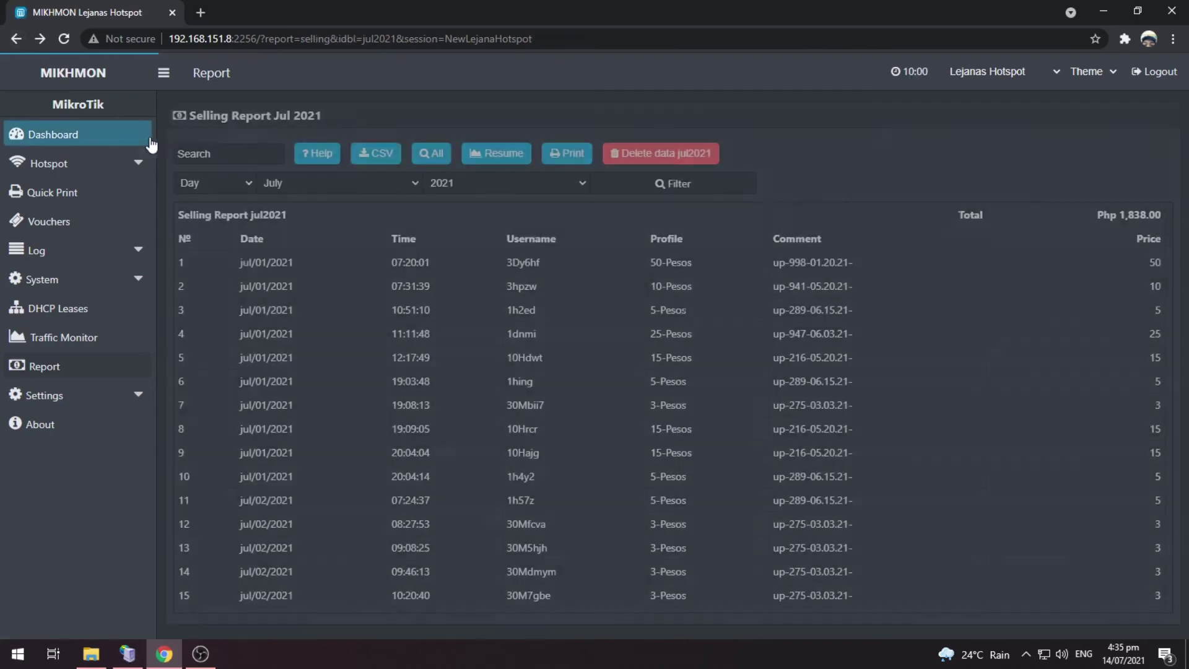
left_click(567, 153)
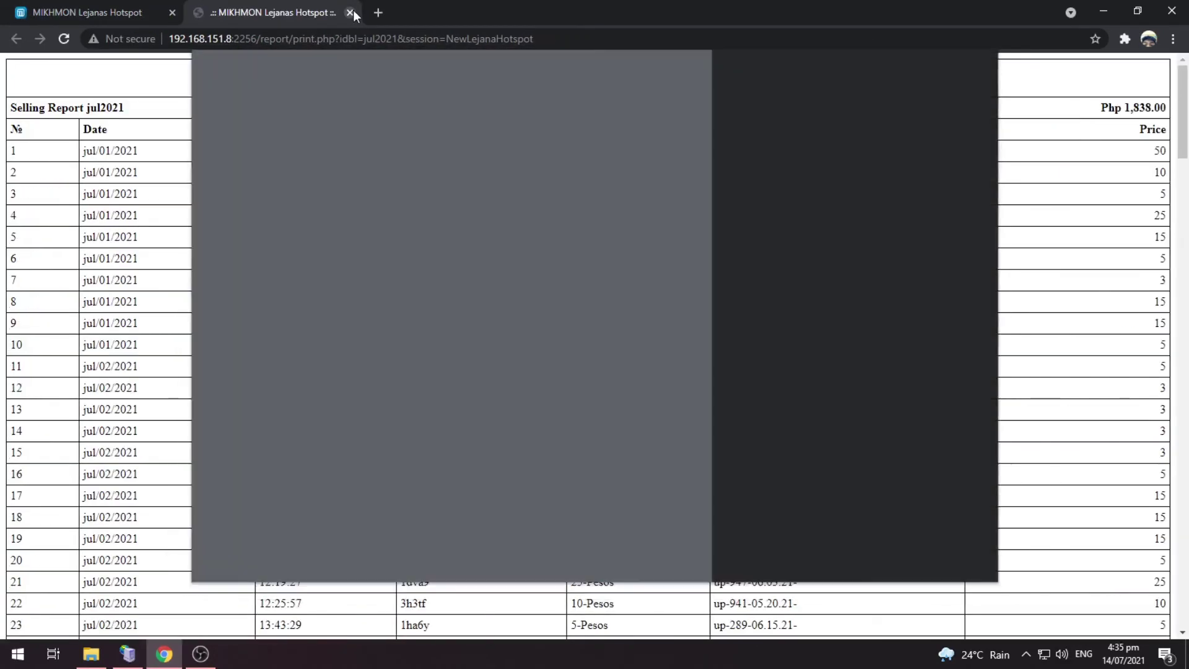
left_click(350, 13)
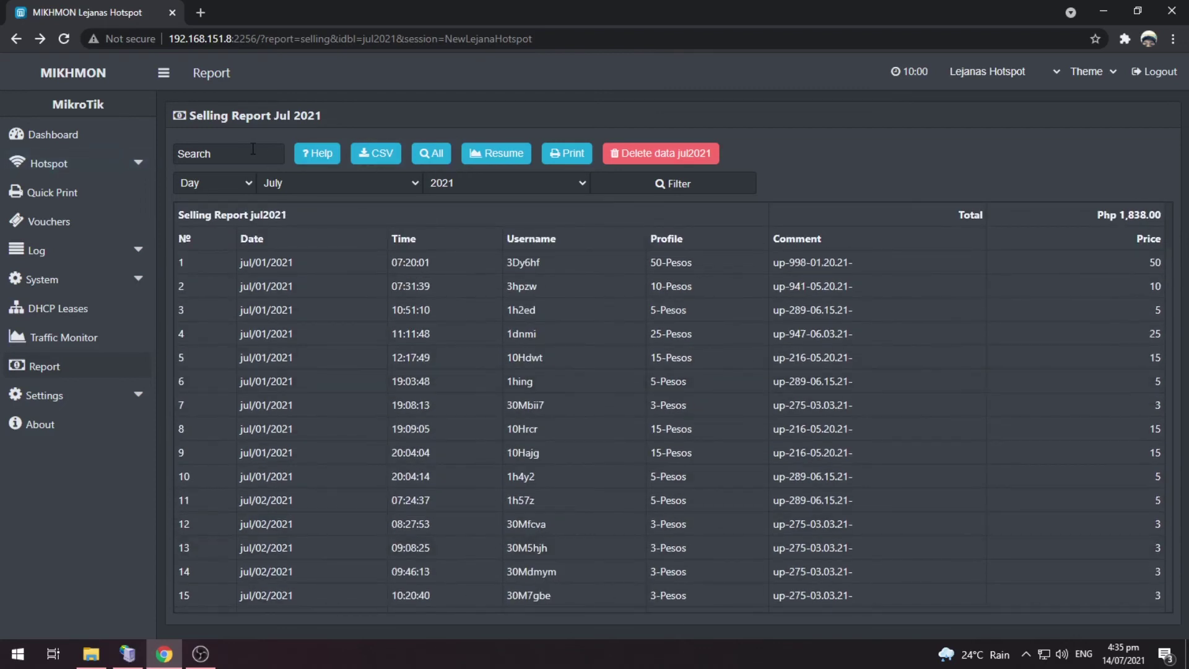
Filter the selling report to December 2020.
left_click(233, 184)
left_click(337, 184)
left_click(492, 182)
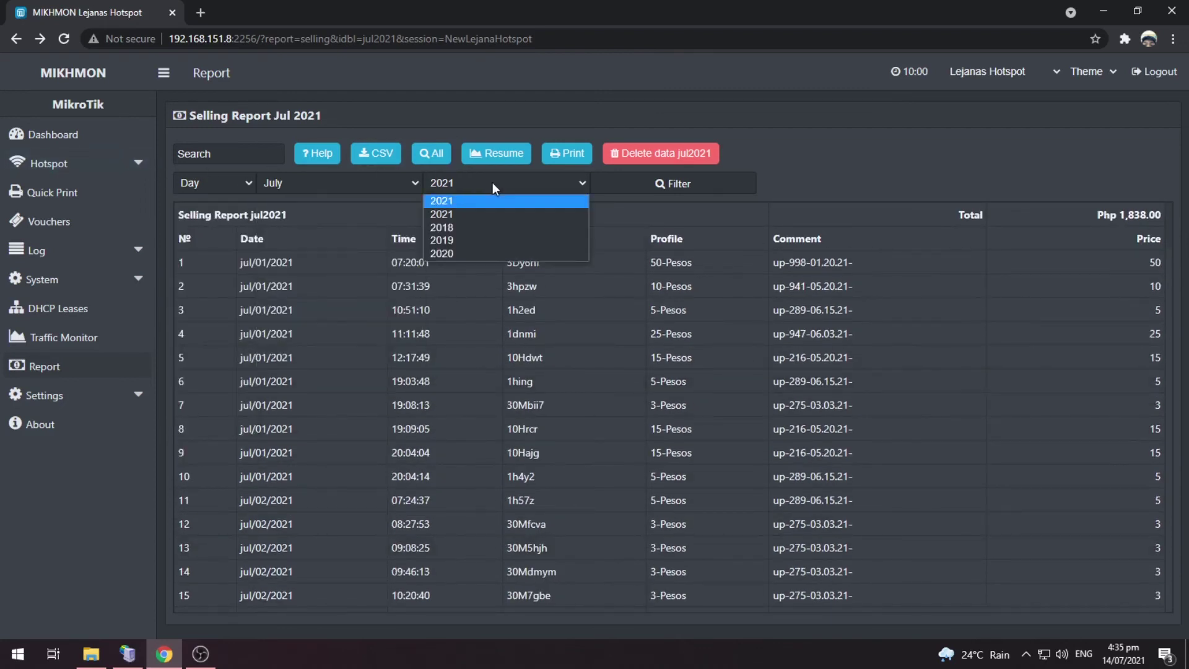
left_click(501, 173)
left_click(515, 182)
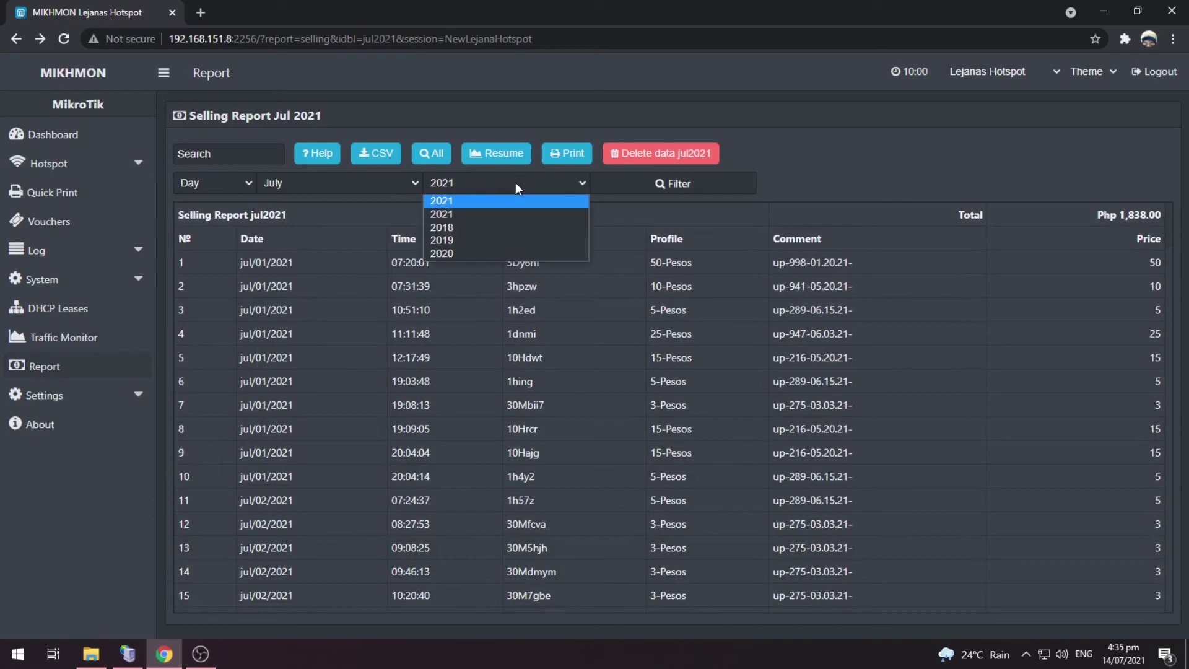
left_click(486, 254)
left_click(359, 188)
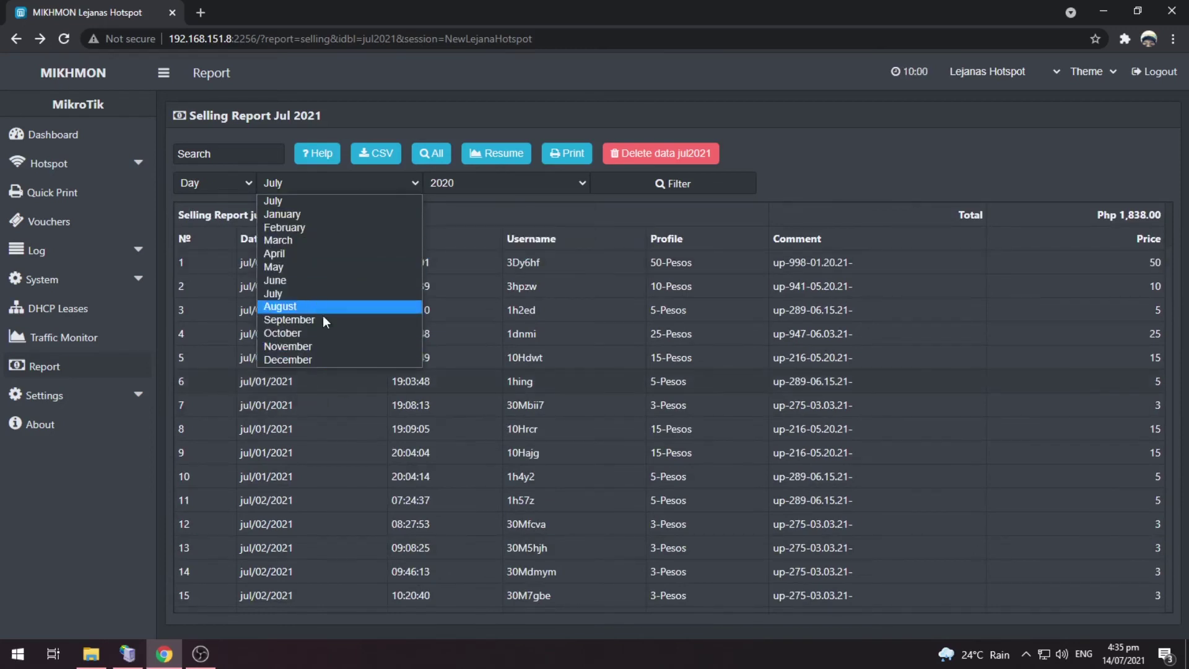
left_click(329, 358)
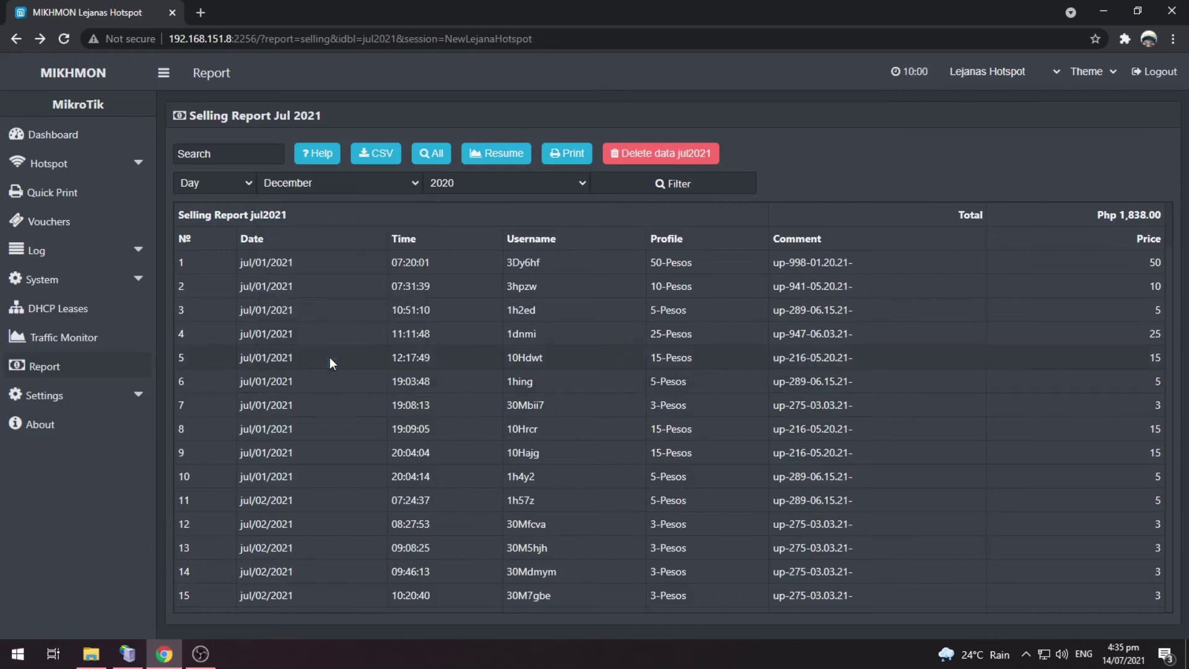
left_click(680, 184)
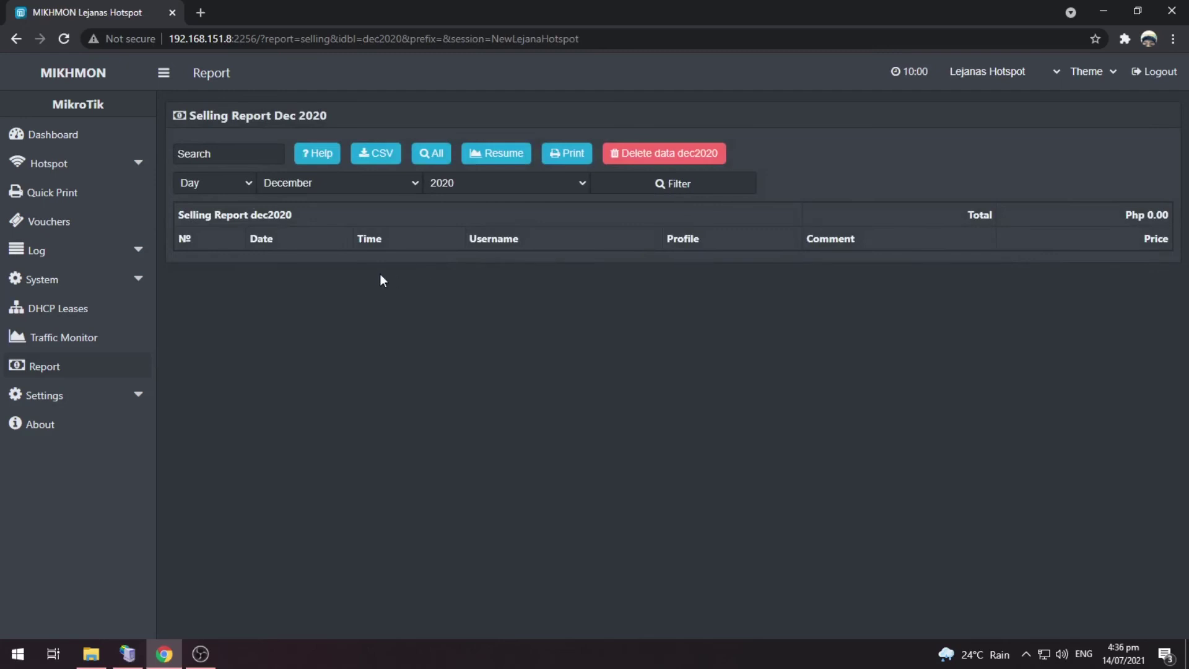
Look through the report's day, month and year filter choices and run the filter again.
left_click(236, 179)
left_click(492, 191)
left_click(502, 192)
left_click(513, 190)
left_click(513, 191)
left_click(491, 202)
left_click(337, 182)
left_click(337, 197)
left_click(638, 185)
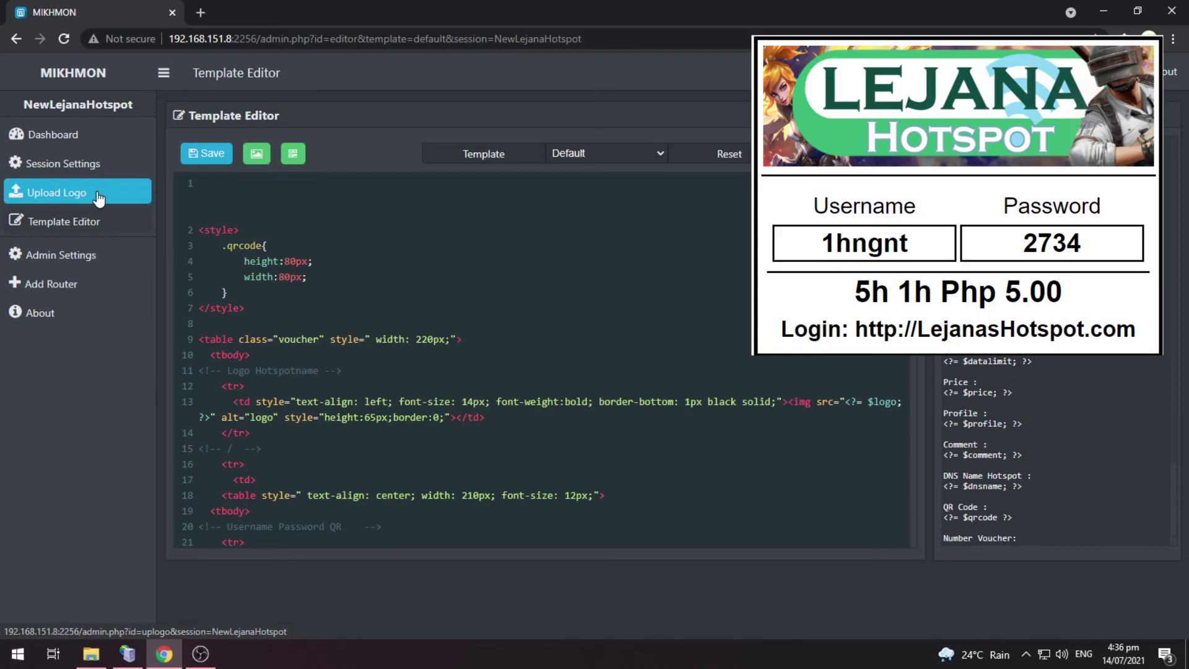
Open the logo upload page, and on the desktop place logo-Hotspot-Wifi.png in a free area below the other icons.
left_click(98, 197)
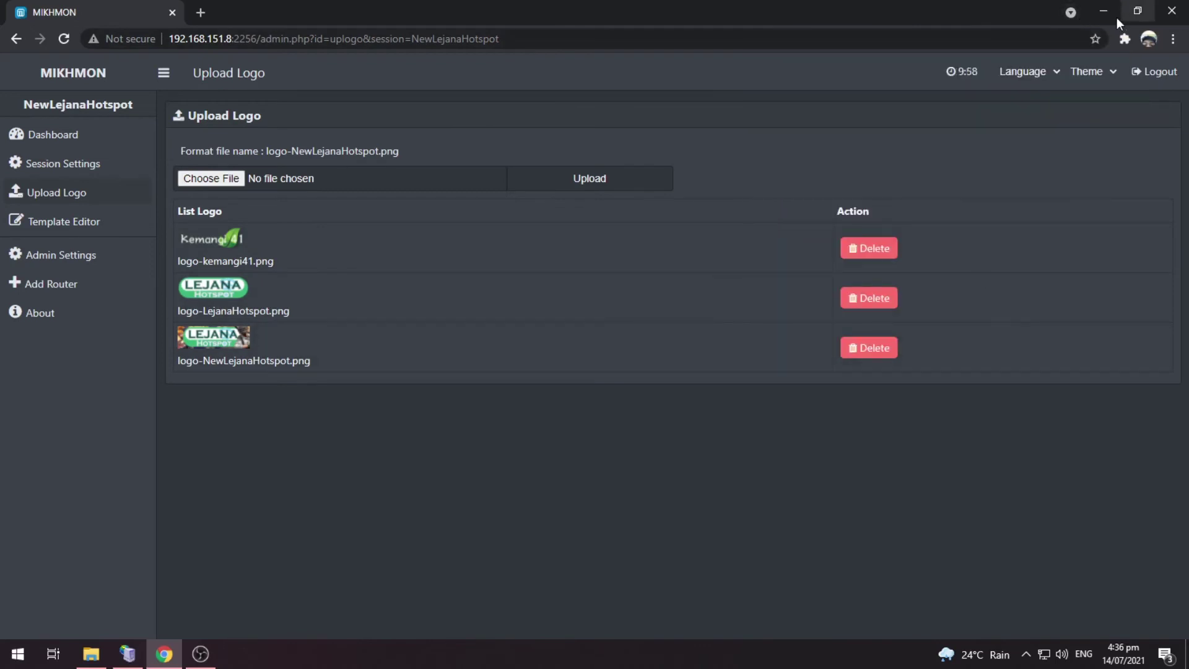
left_click(1103, 11)
left_click(633, 256)
right_click(668, 147)
left_click(619, 192)
left_click_drag(663, 45, 495, 197)
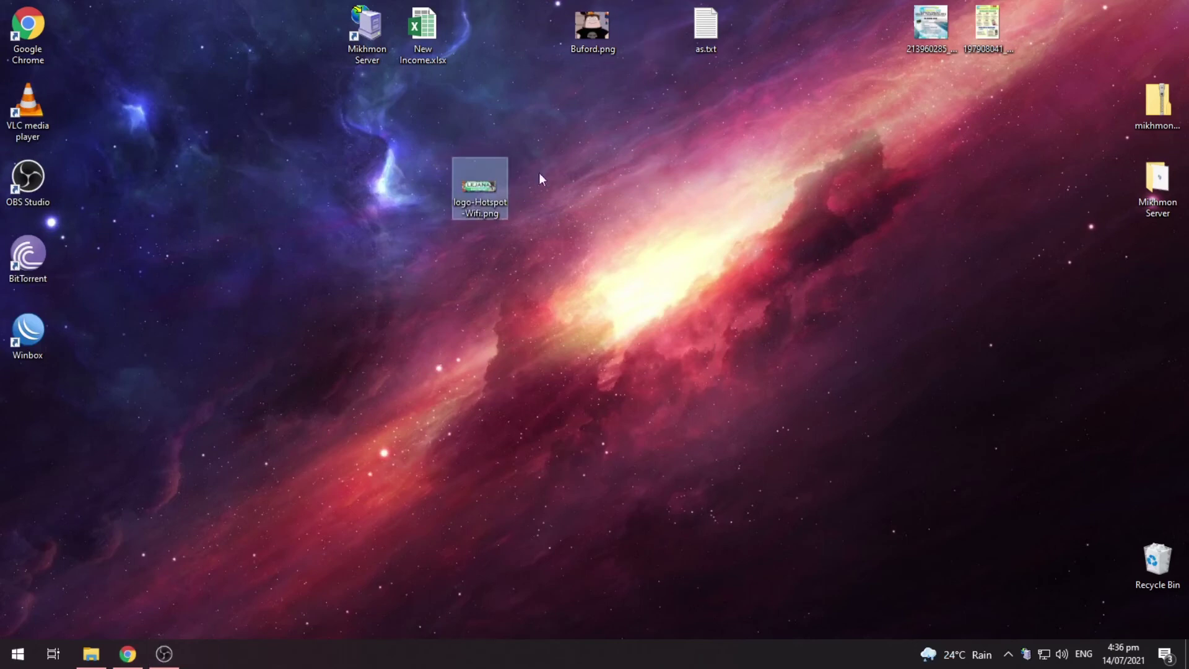
Check the image dimensions of logo-Hotspot-Wifi.png in its file properties.
right_click(488, 183)
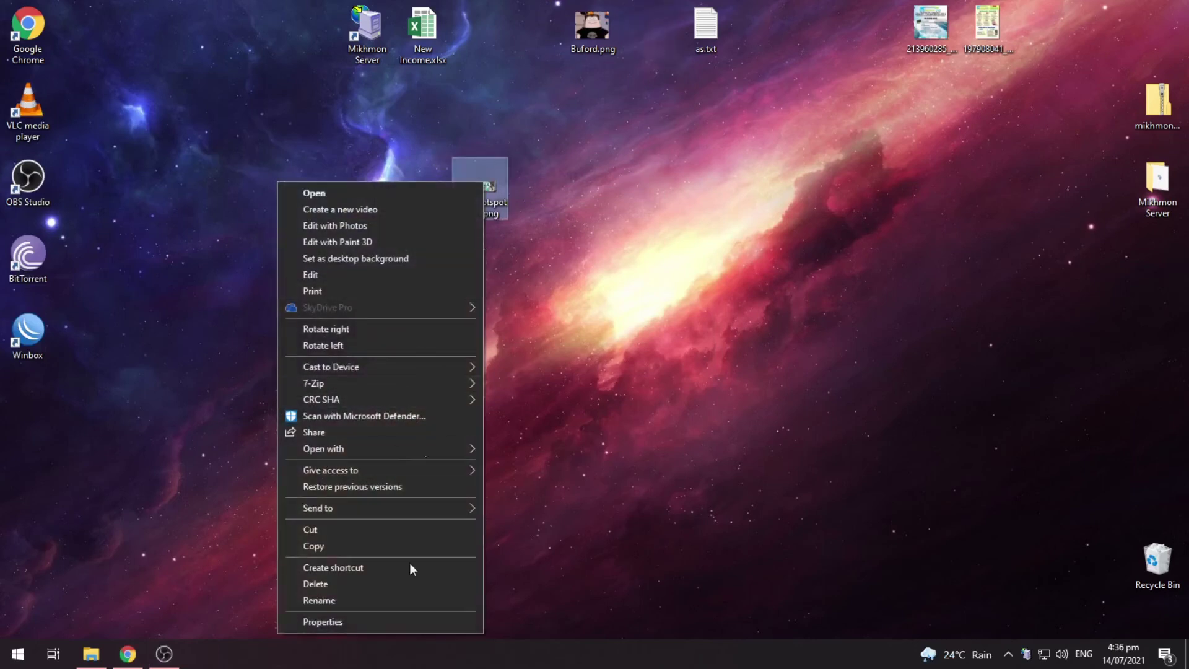
left_click(364, 622)
left_click(585, 218)
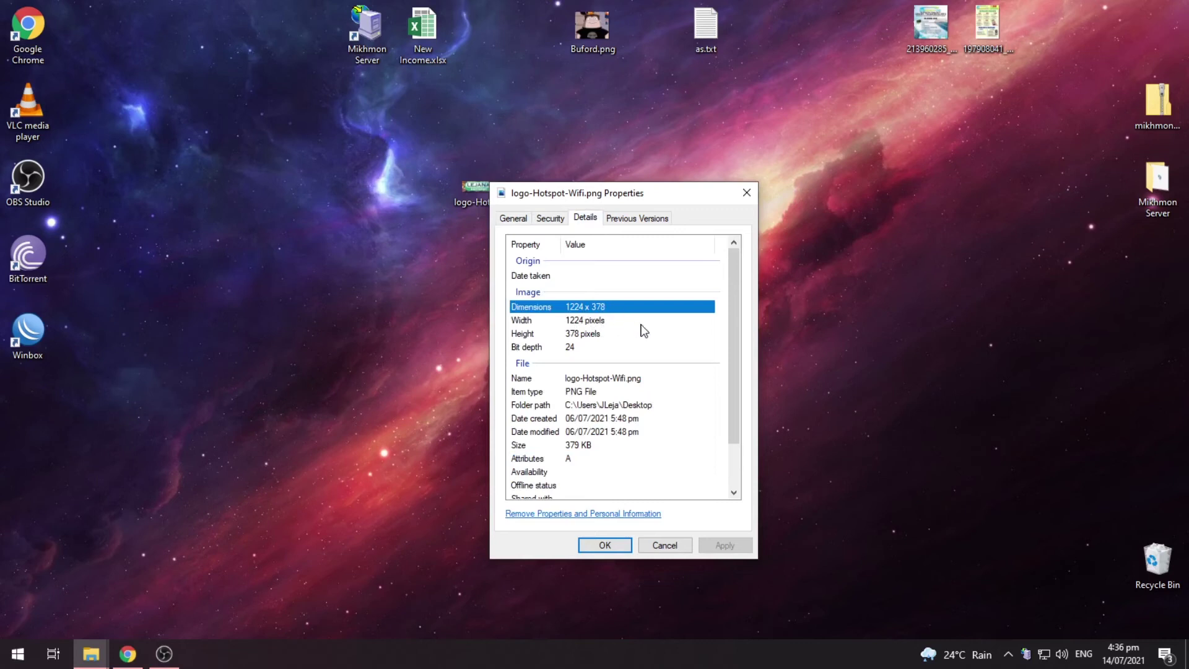
left_click_drag(590, 197, 878, 151)
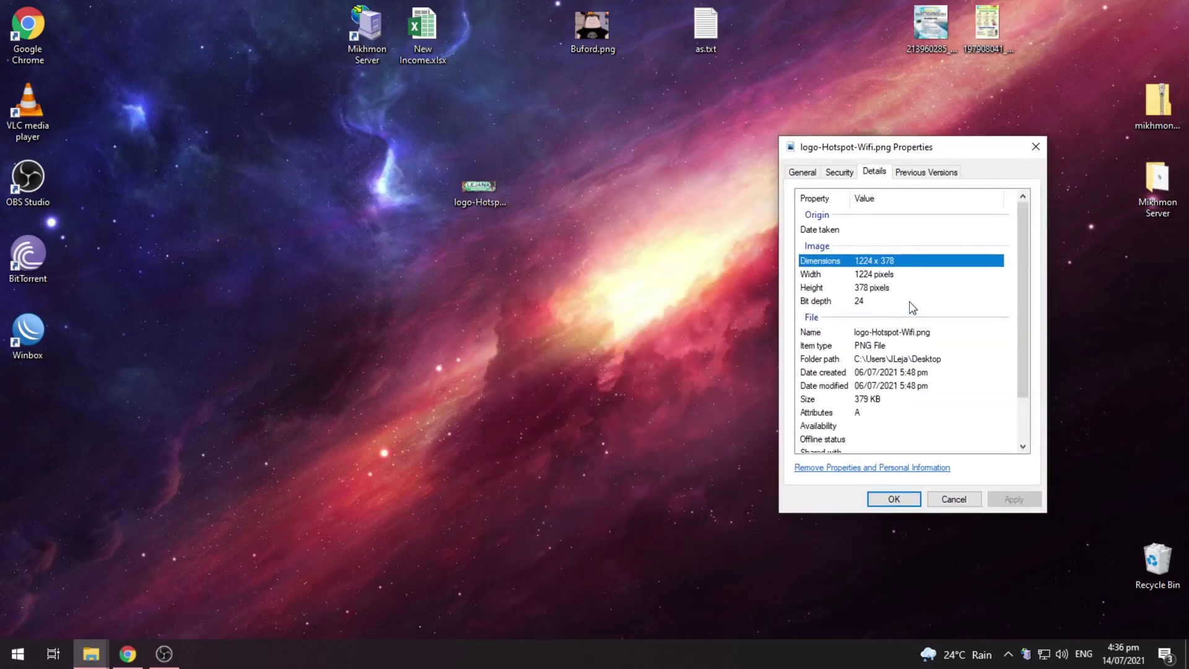
left_click(1036, 147)
Preview the logo image on the desktop and rename the file to asd.png.
double_click(479, 189)
left_click(796, 17)
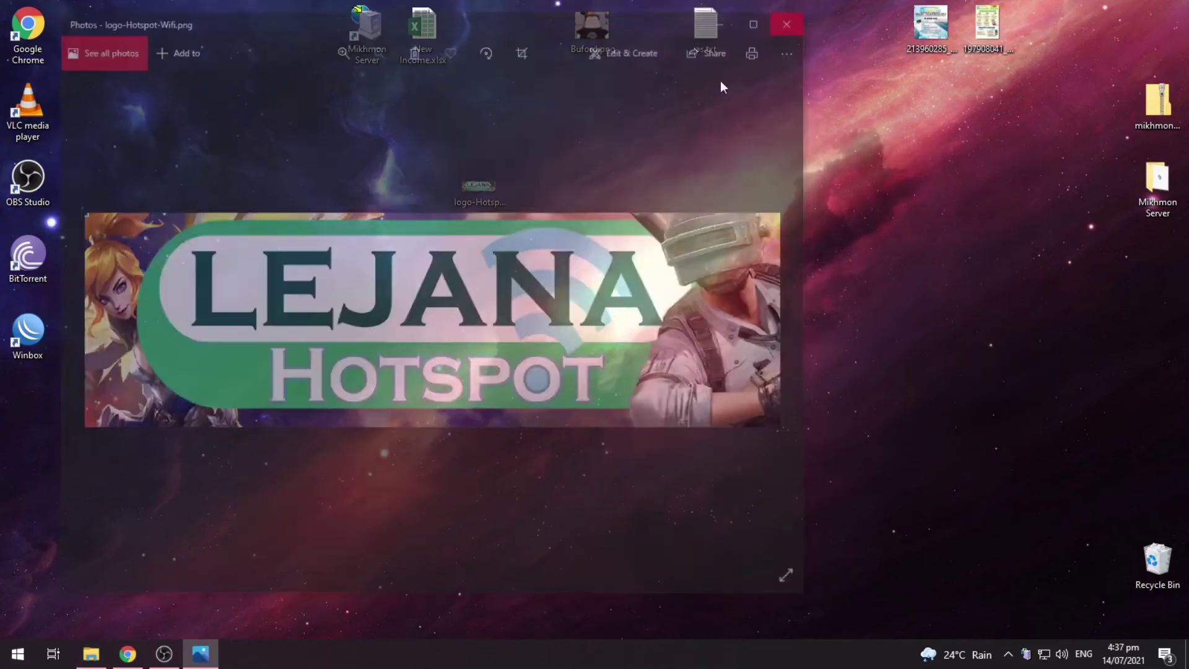
double_click(500, 188)
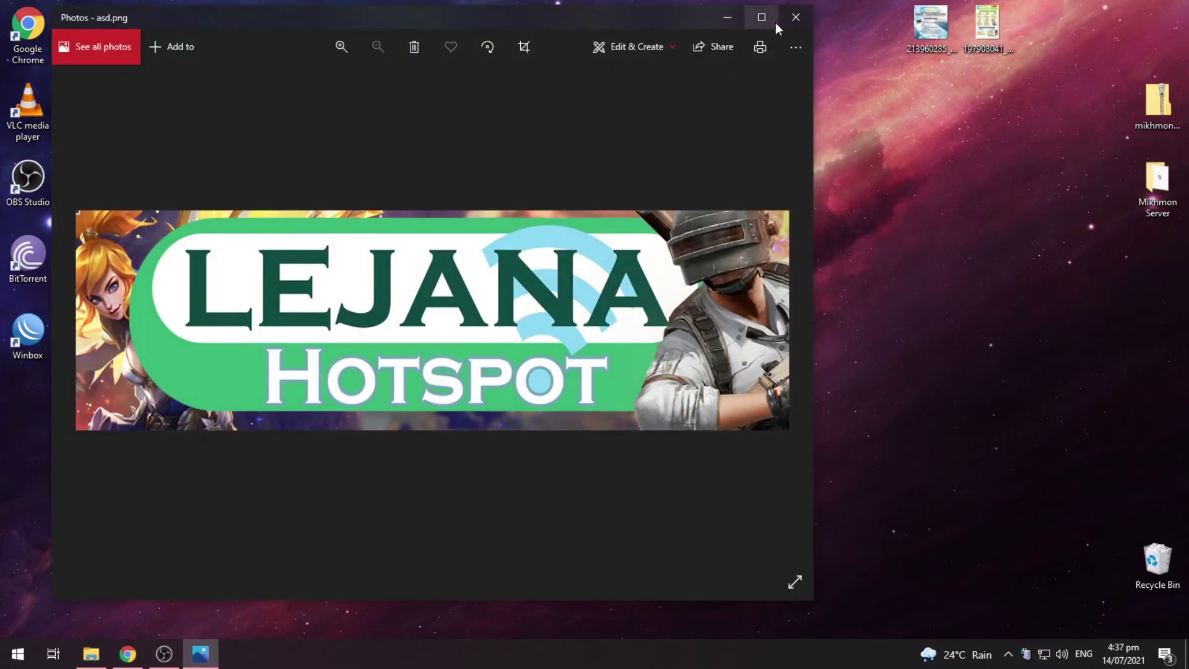
left_click(796, 17)
right_click(496, 245)
left_click(619, 287)
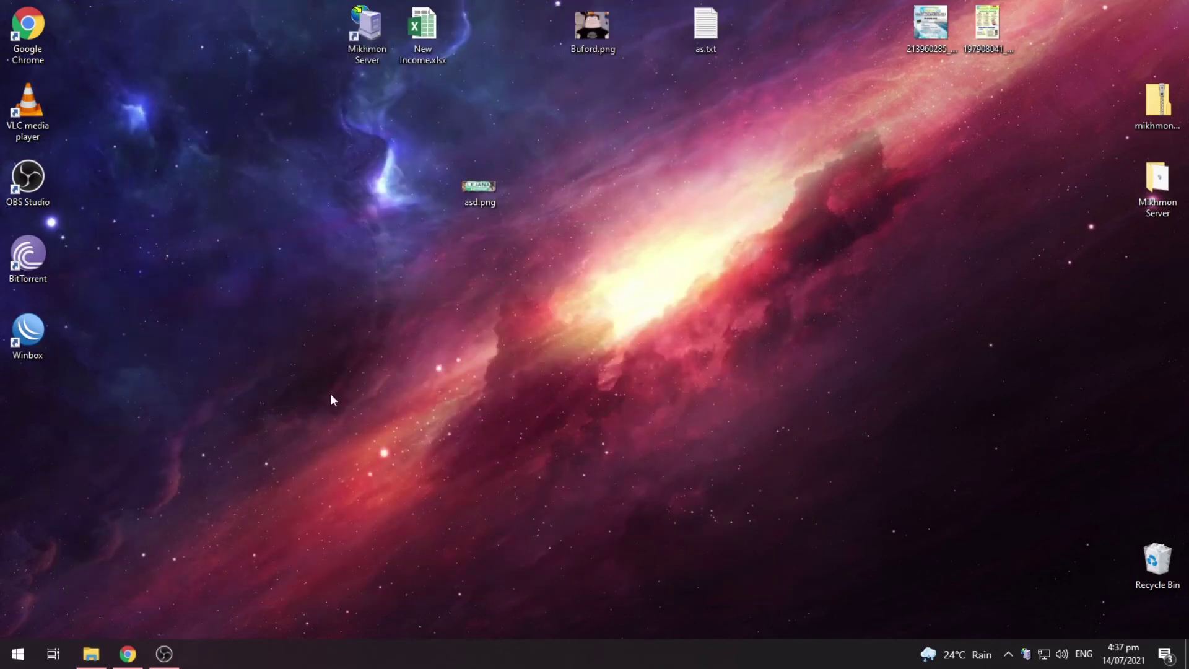
Switch back to Chrome and open the logo upload page from the hotspot dashboard's settings.
left_click(127, 654)
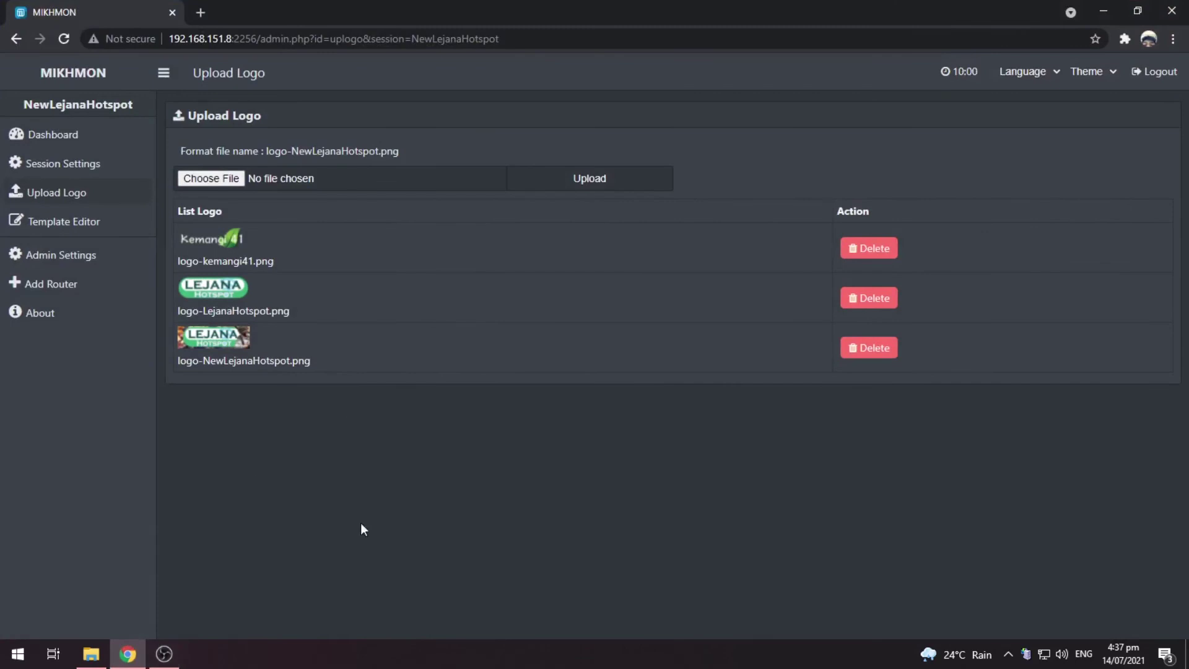
left_click(63, 197)
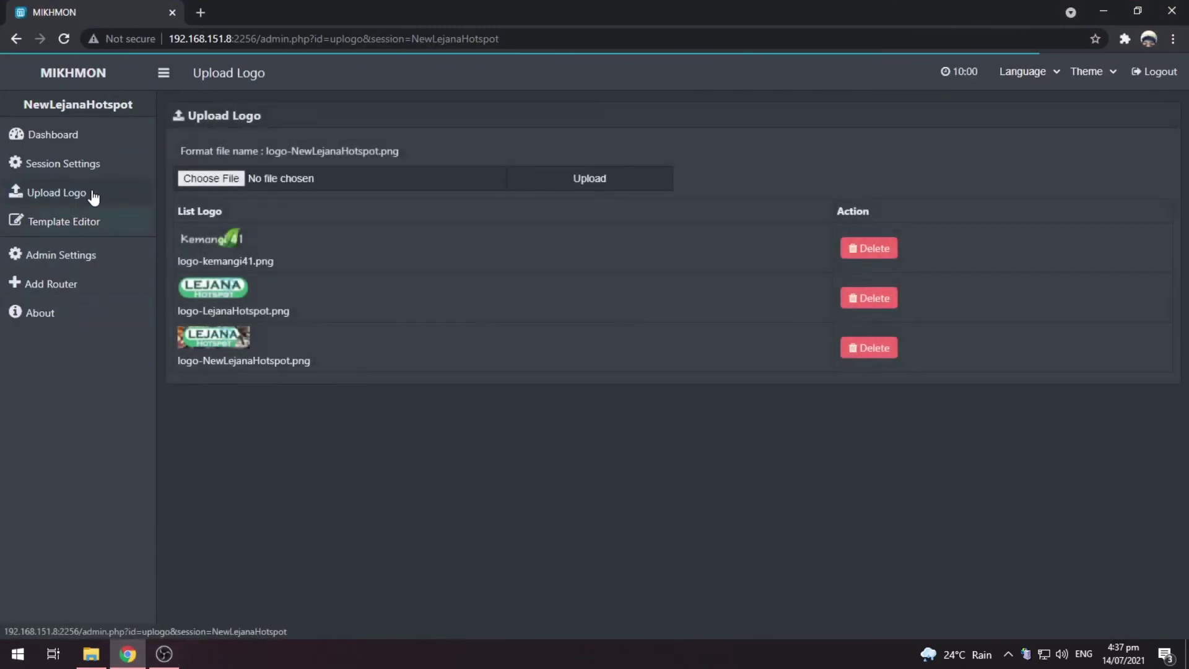
left_click(75, 137)
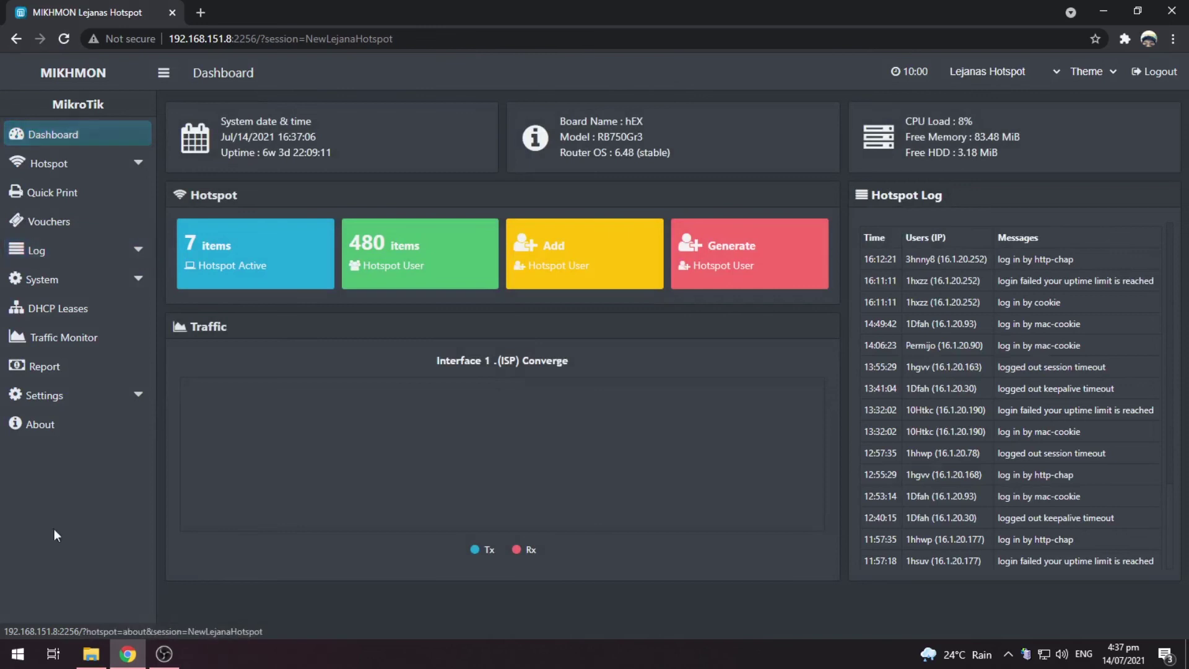
left_click(56, 424)
left_click(82, 395)
left_click(89, 489)
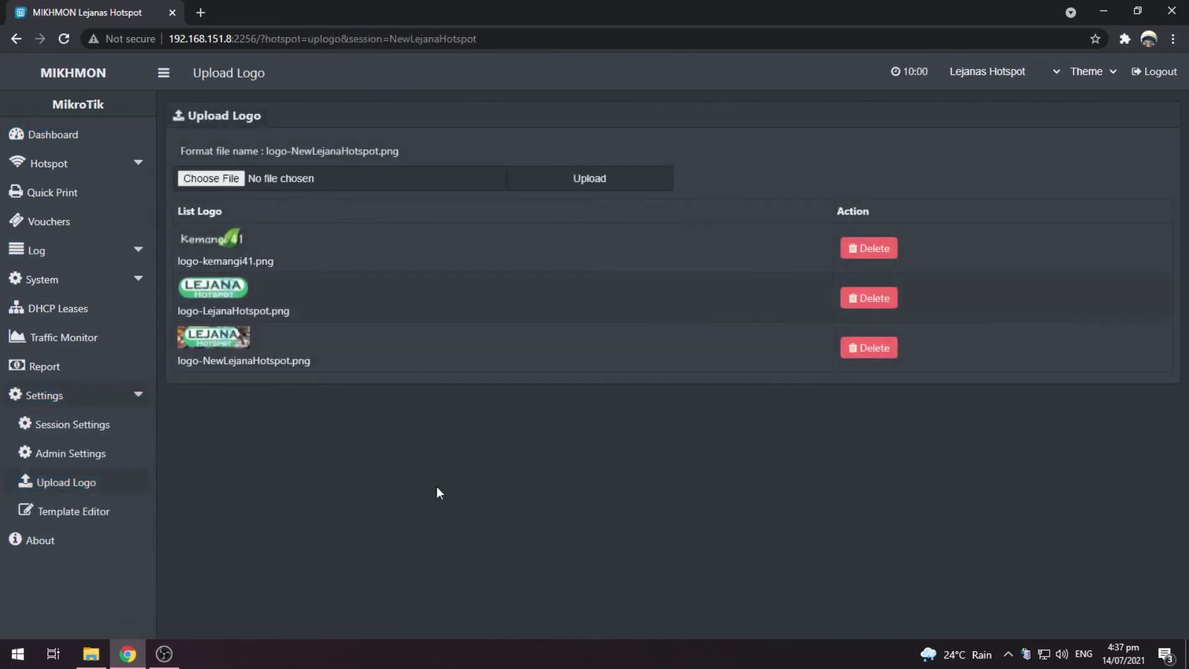
Try to upload asd.png from the Desktop folder as the hotspot logo.
left_click(203, 180)
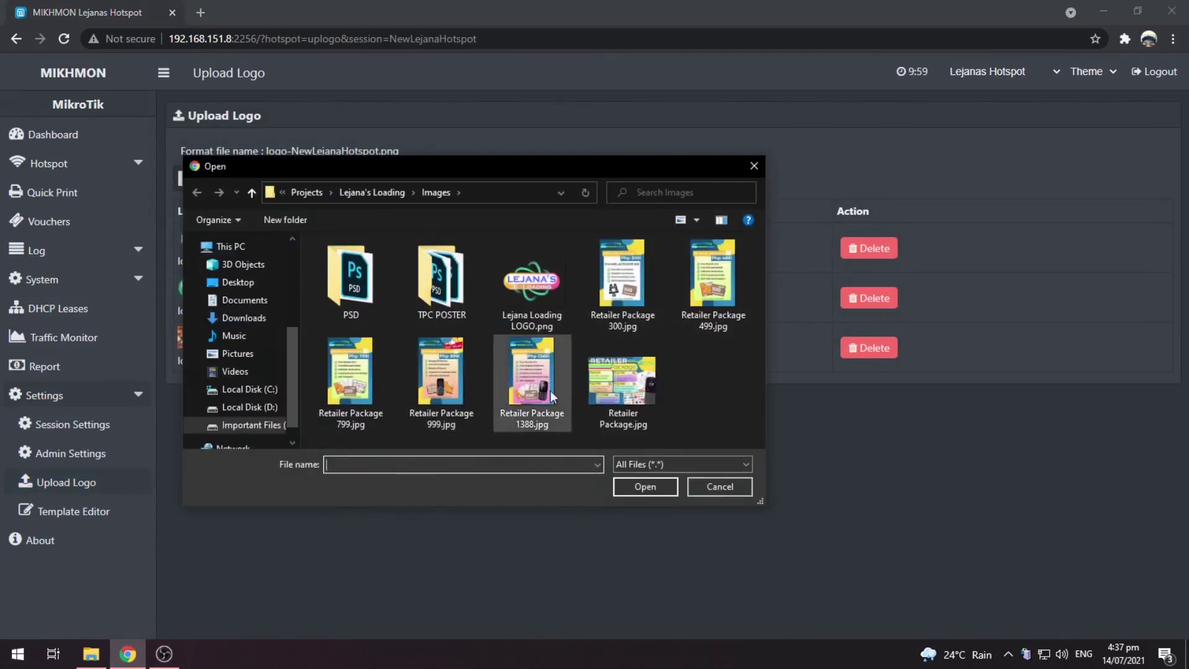
scroll(292, 355, "up", 3)
left_click(238, 270)
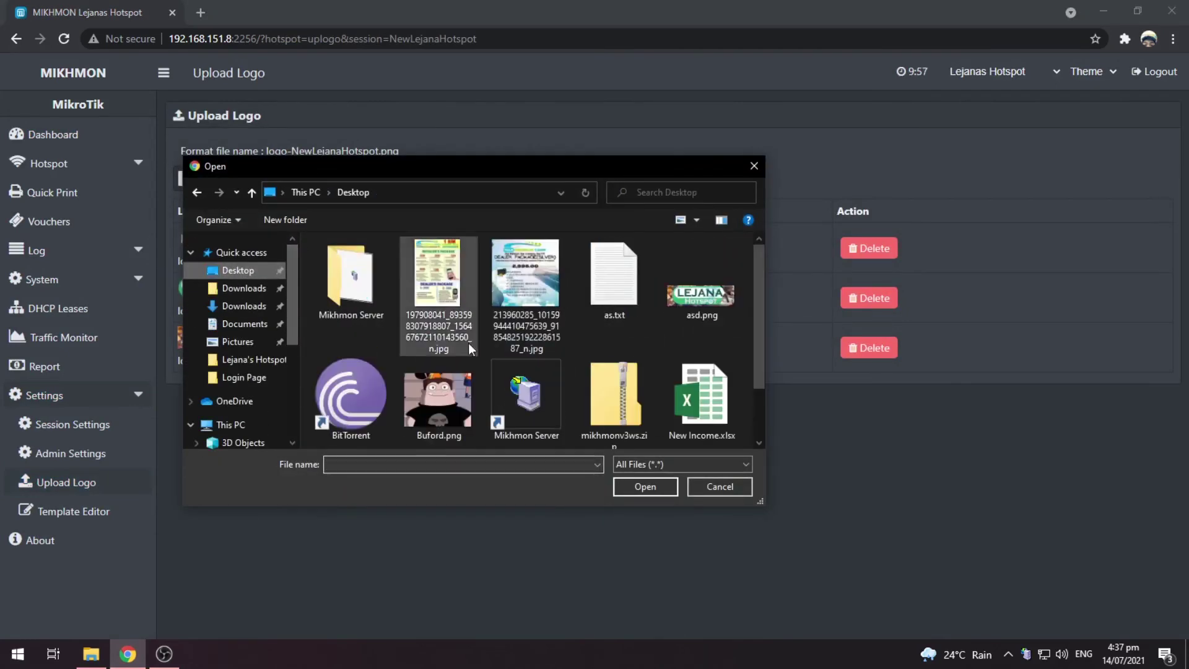
left_click(701, 278)
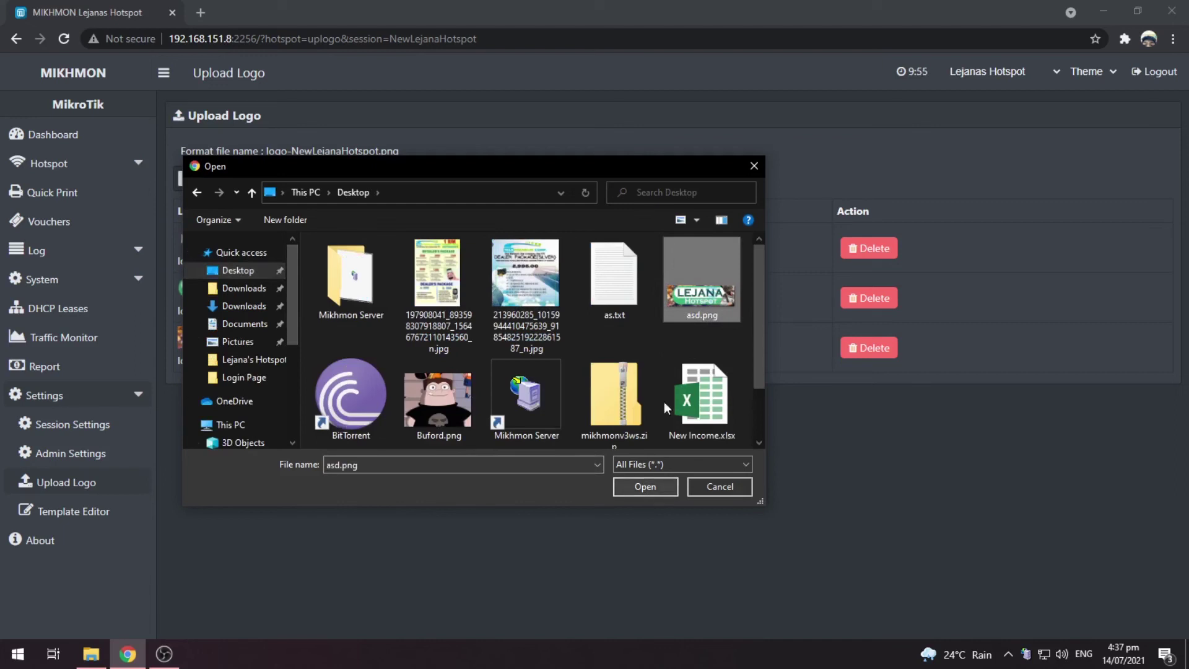
left_click(645, 487)
left_click(615, 180)
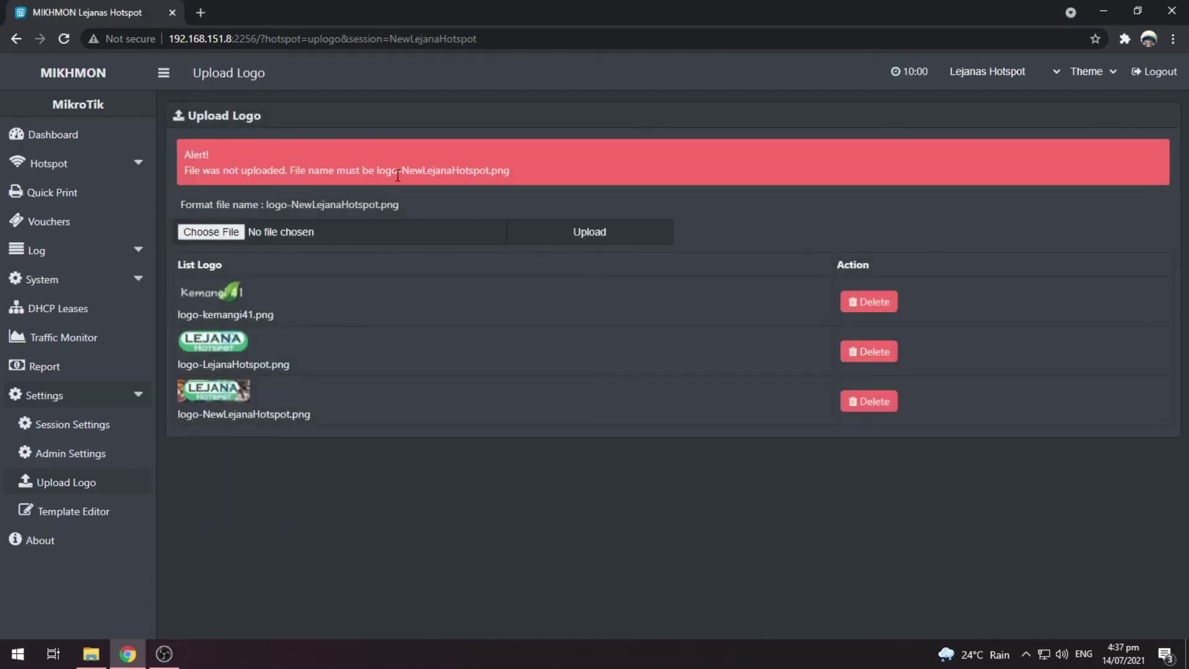
Copy the required file name logo-NewLejanaHotspot.png from the upload alert.
left_click_drag(398, 171, 576, 178)
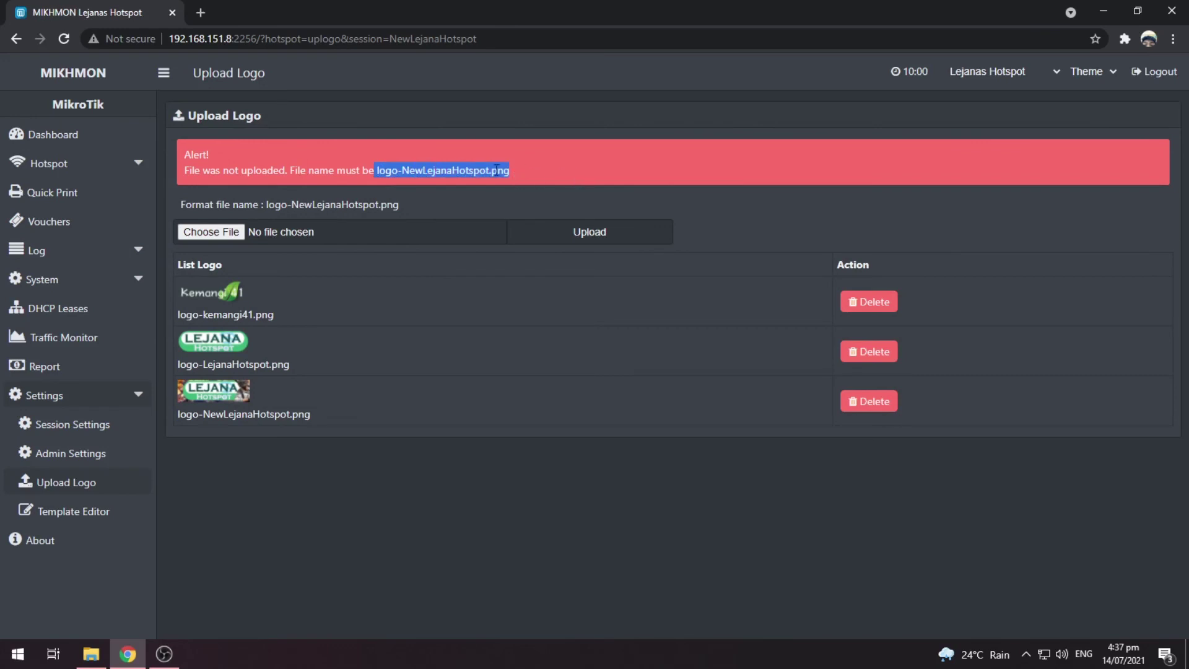
left_click(380, 172)
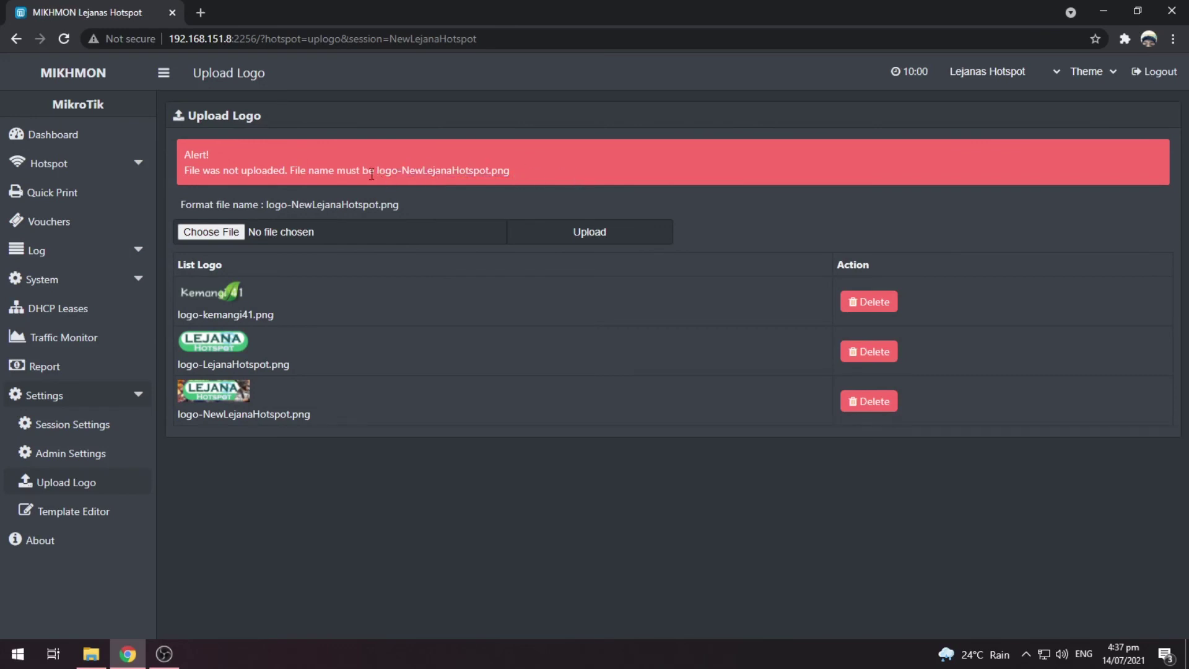
left_click_drag(380, 172, 530, 179)
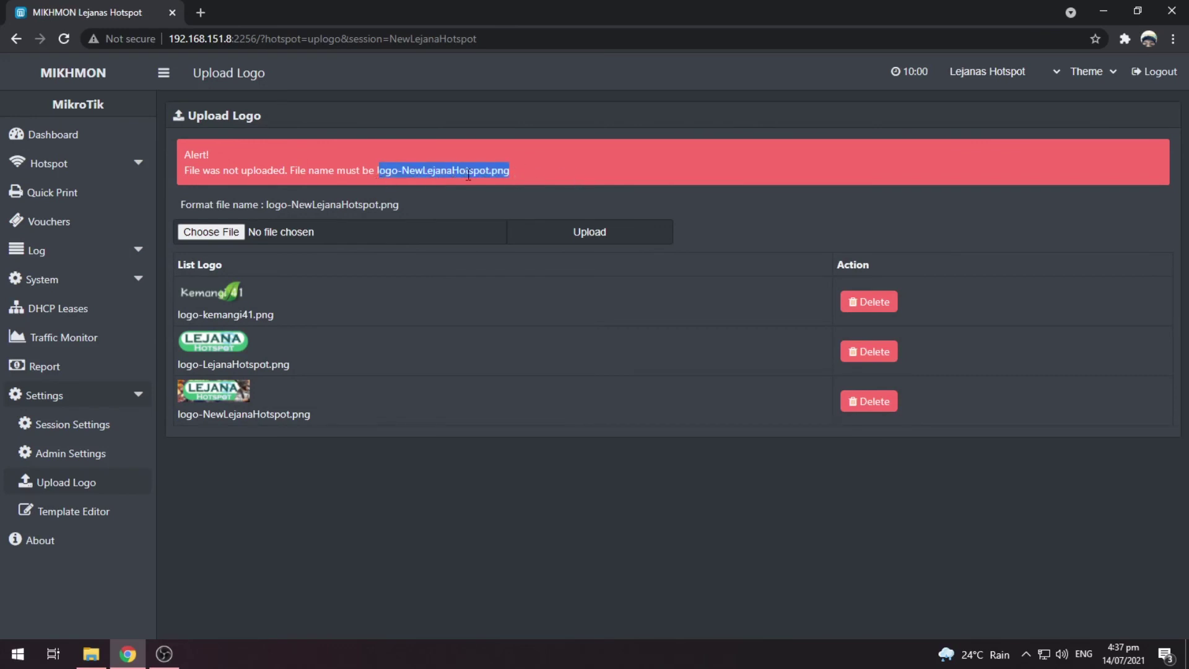
left_click(372, 177)
left_click_drag(378, 169, 548, 176)
right_click(446, 175)
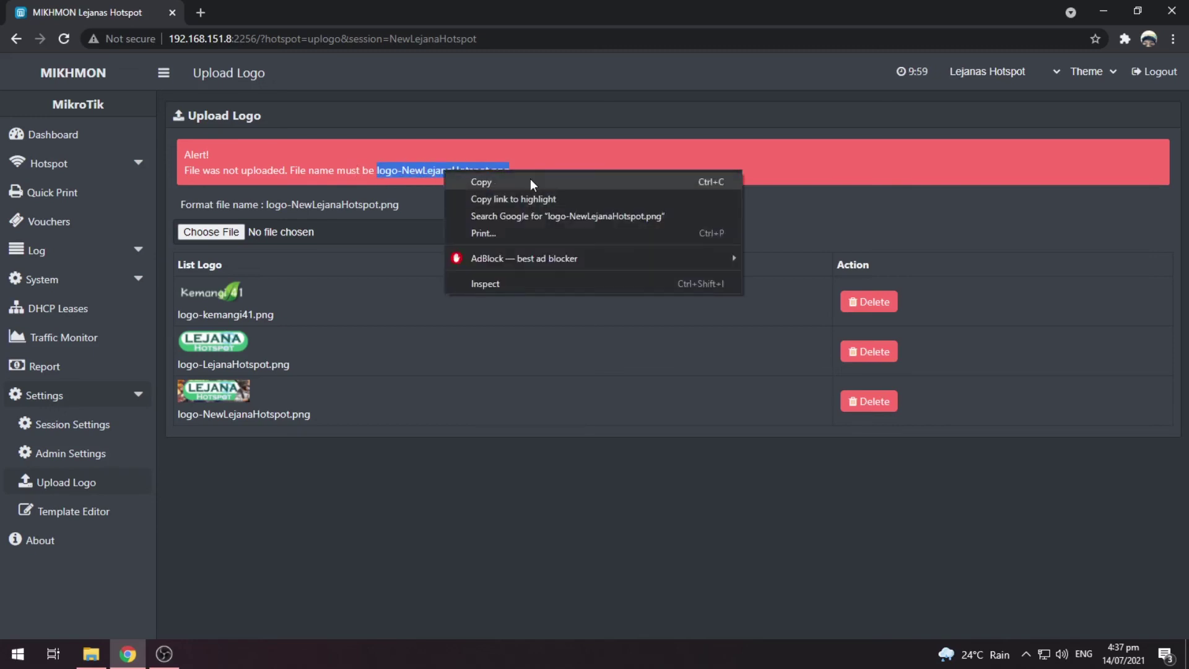
left_click(527, 179)
Replace the base name of asd.png on the desktop with the copied logo-NewLejanaHotspot.png, keeping the extension, and refresh the desktop.
left_click(1103, 10)
left_click(478, 186)
key("F2")
key("ctrl+v")
key("Return")
right_click(475, 225)
left_click(613, 267)
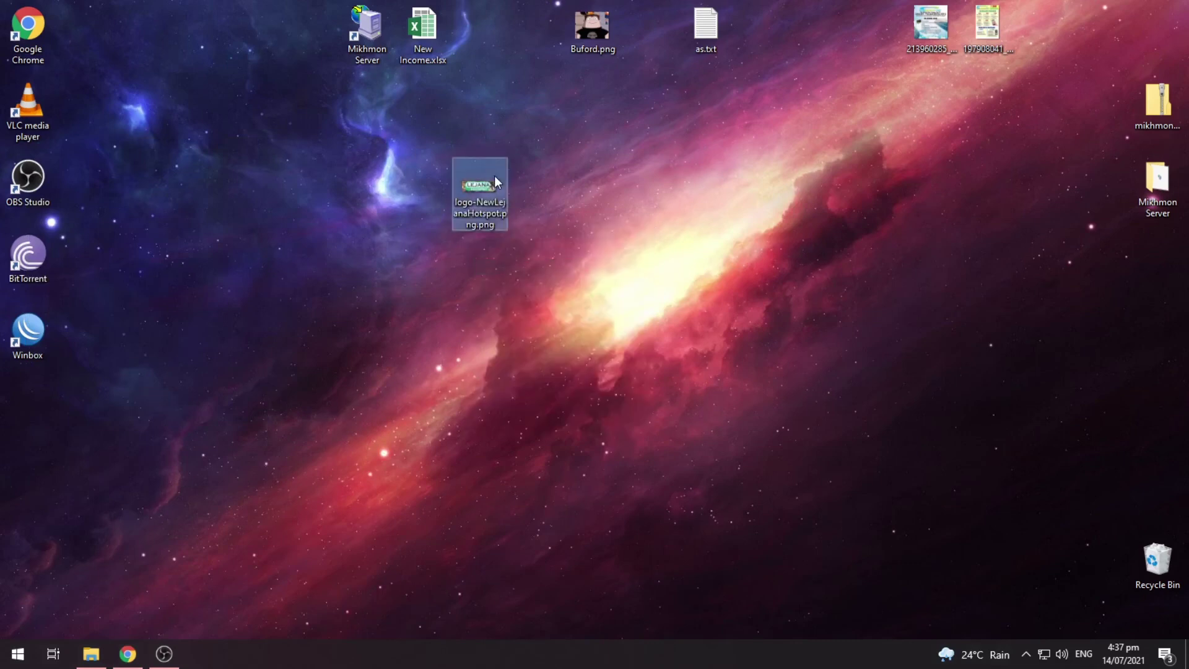
Switch back to Chrome and try to upload logo-NewLejanaHotspot.png.png from the Desktop folder as the hotspot logo.
key("alt+Tab")
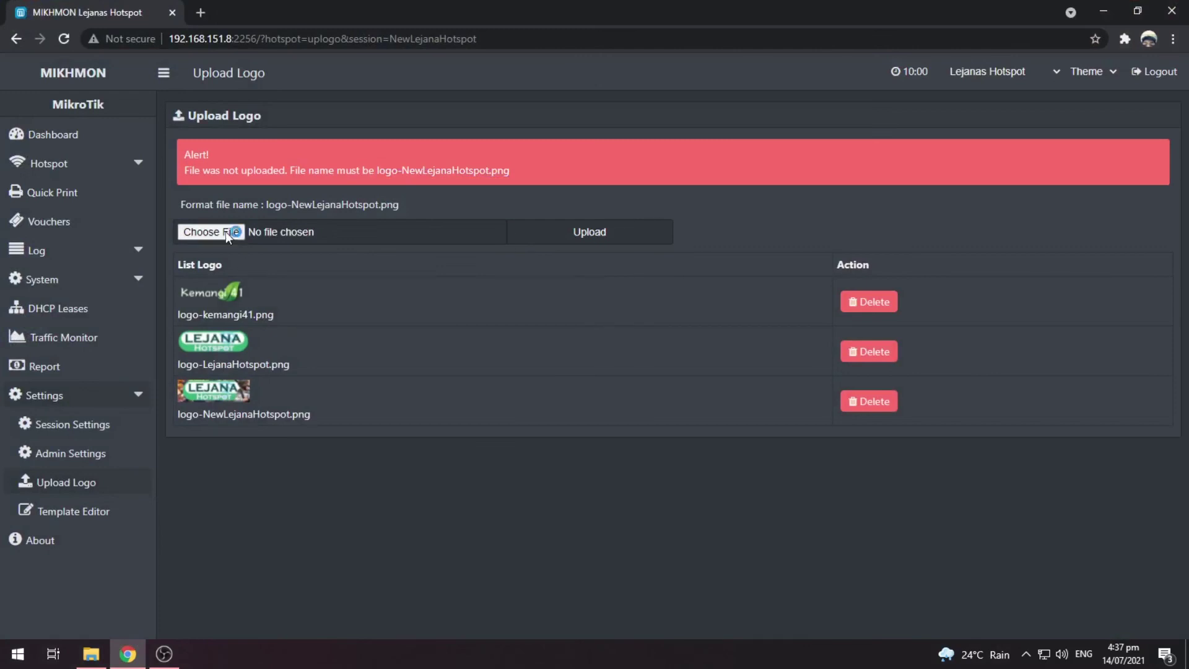
left_click(212, 231)
scroll(537, 341, "down", 2)
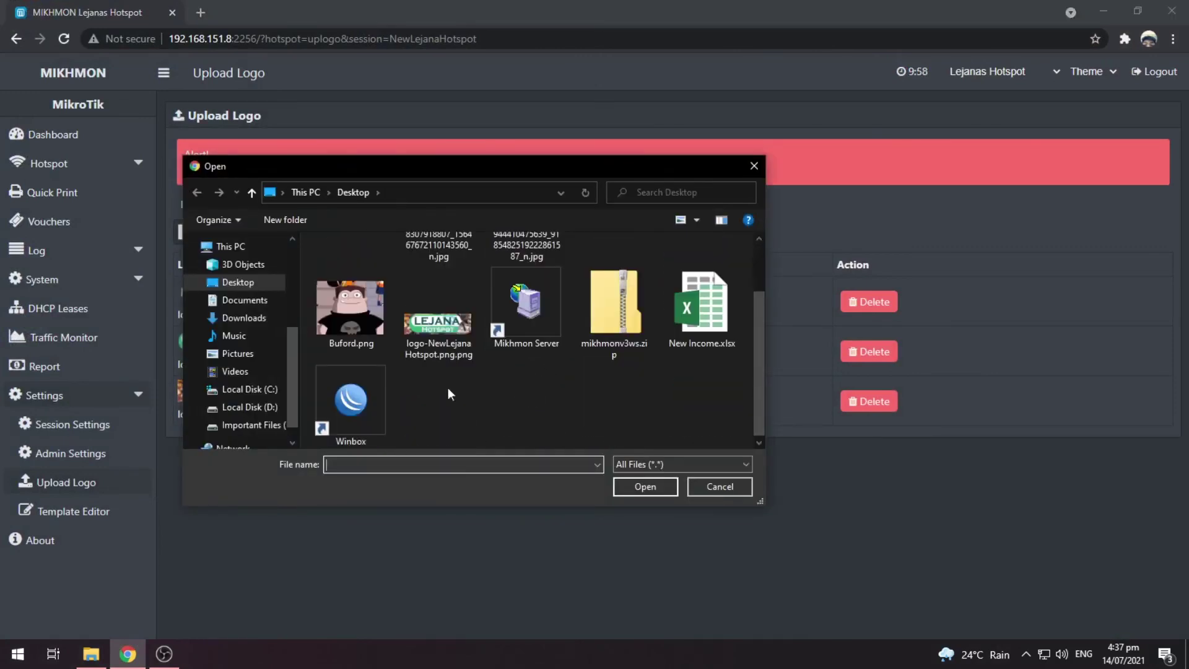
left_click(438, 310)
left_click(645, 489)
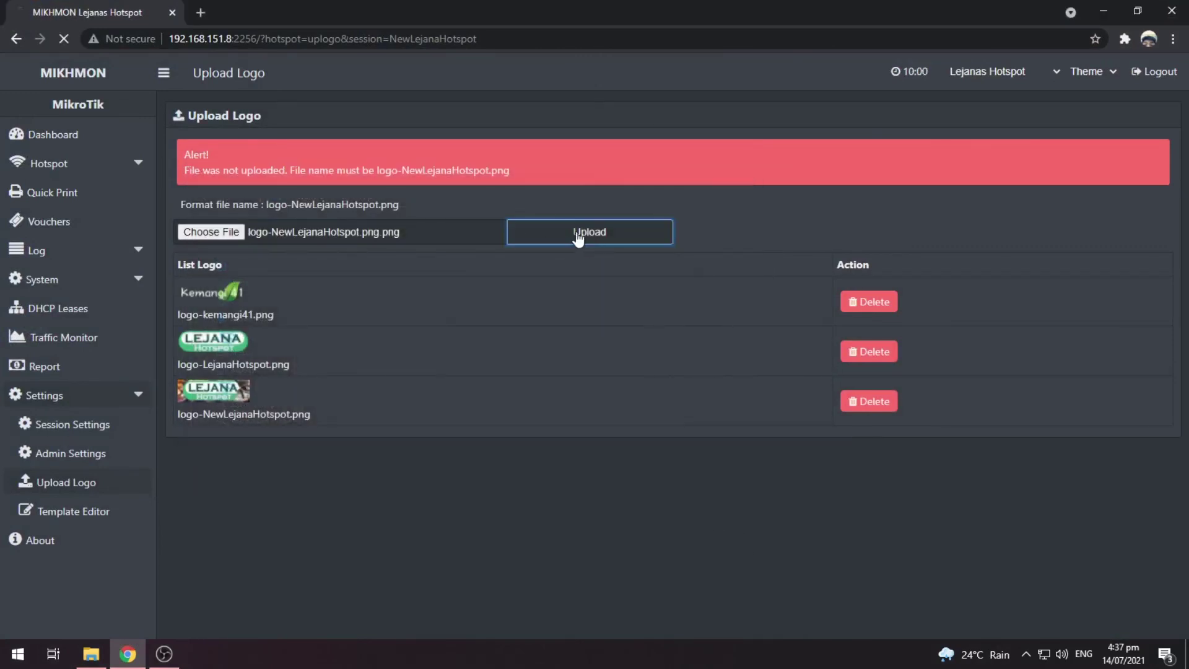
left_click(577, 239)
left_click(570, 241)
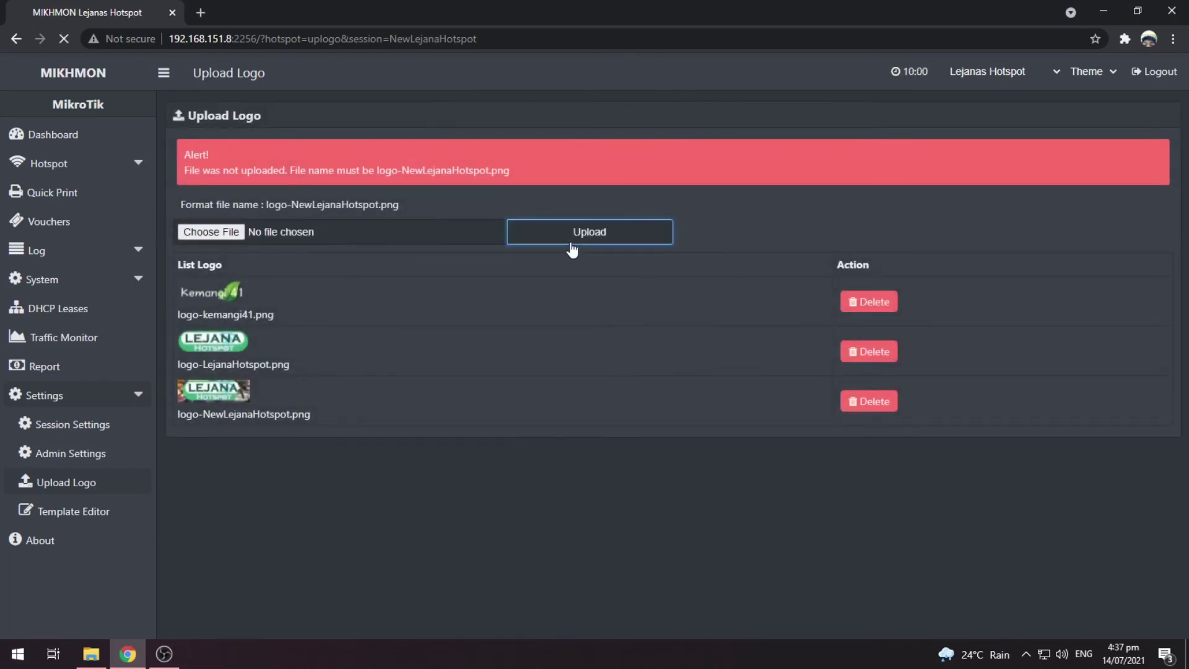
Check the full name of the logo file in the Desktop folder without uploading it.
left_click(198, 233)
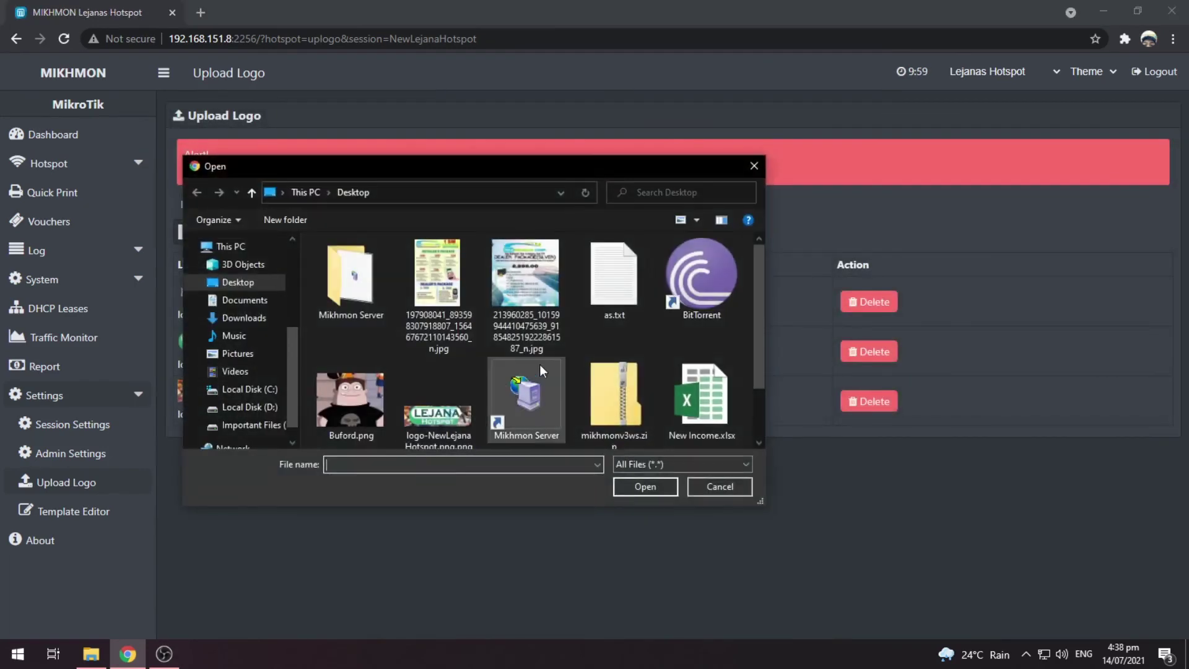
left_click(456, 394)
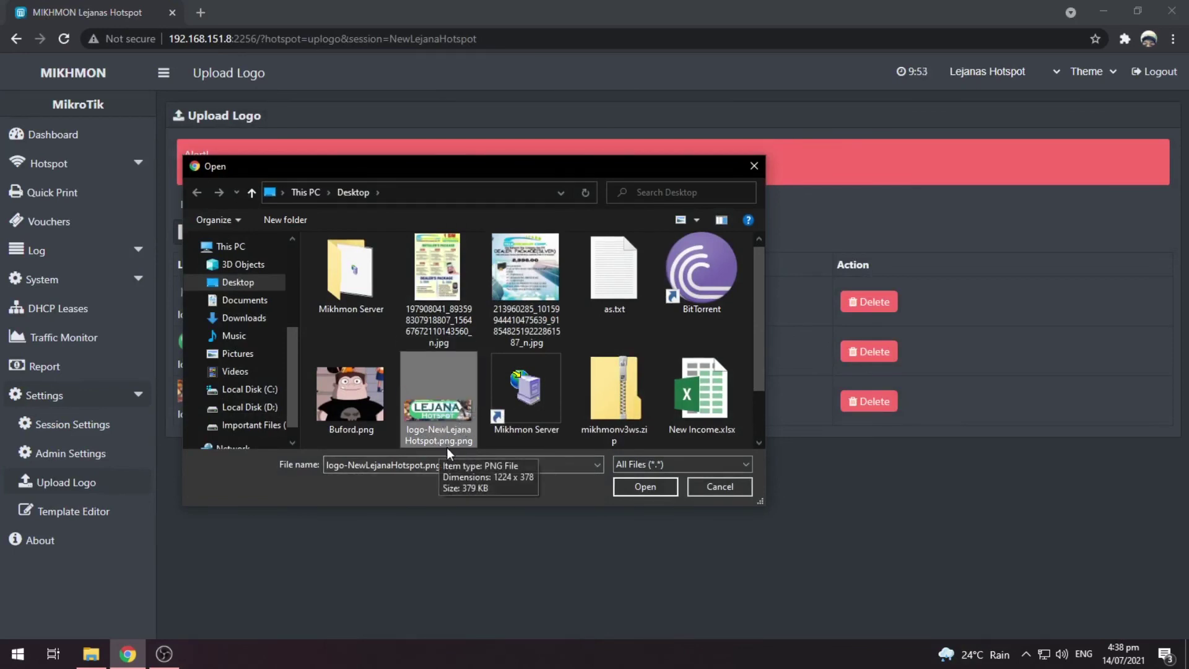
left_click(720, 487)
double_click(1033, 18)
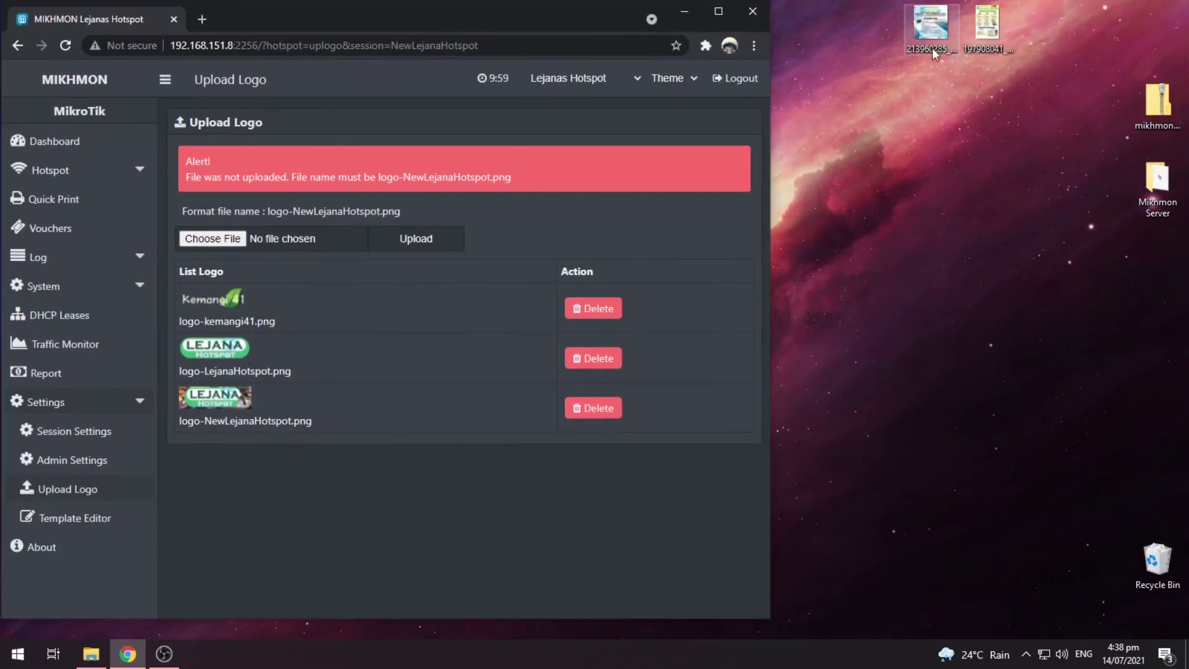
double_click(681, 13)
Remove the duplicate .png ending from the logo file on the desktop so it is named logo-NewLejanaHotspot.png, and refresh the desktop.
left_click(1103, 10)
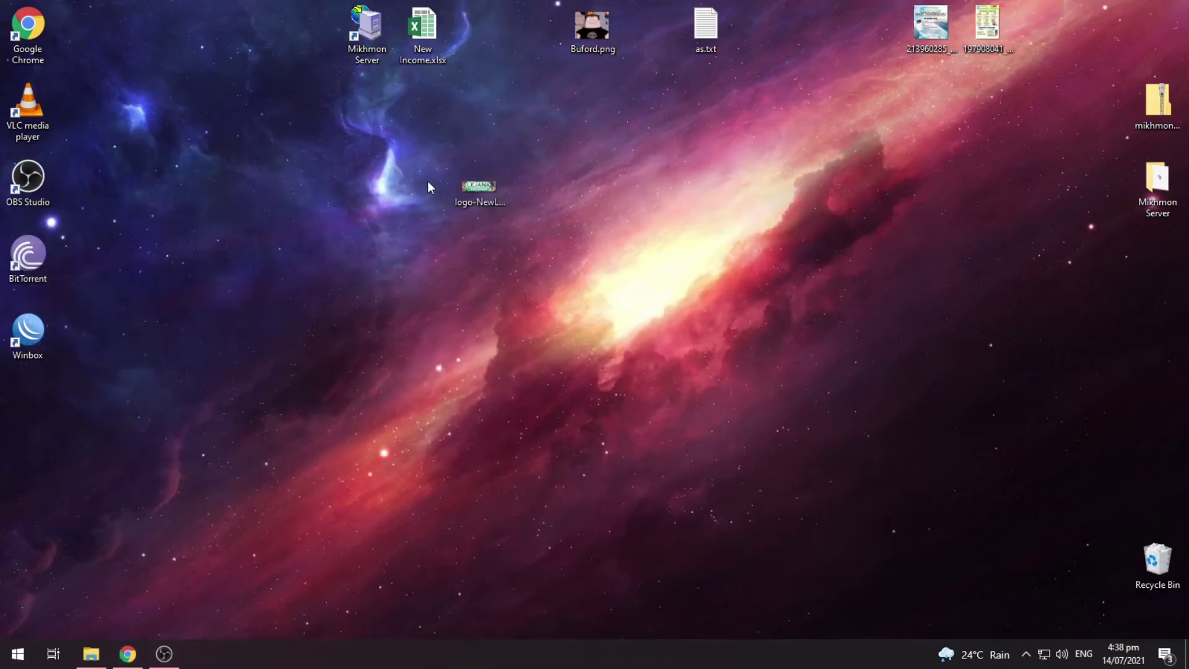
left_click(479, 189)
key("F2")
key("Right")
key("BackSpace")
key("BackSpace")
key("BackSpace")
key("BackSpace")
key("Return")
right_click(624, 231)
left_click(503, 276)
Switch back to Chrome and upload logo-NewLejanaHotspot.png from the Desktop folder as the hotspot logo.
key("alt+Tab")
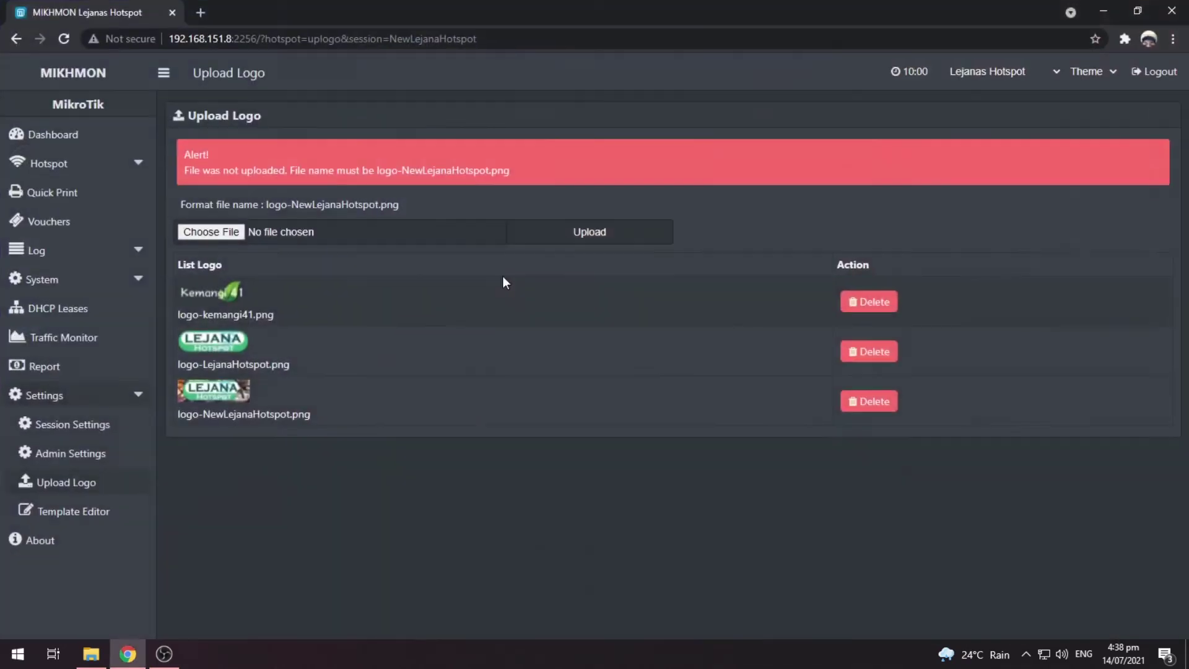
left_click(212, 242)
left_click(429, 342)
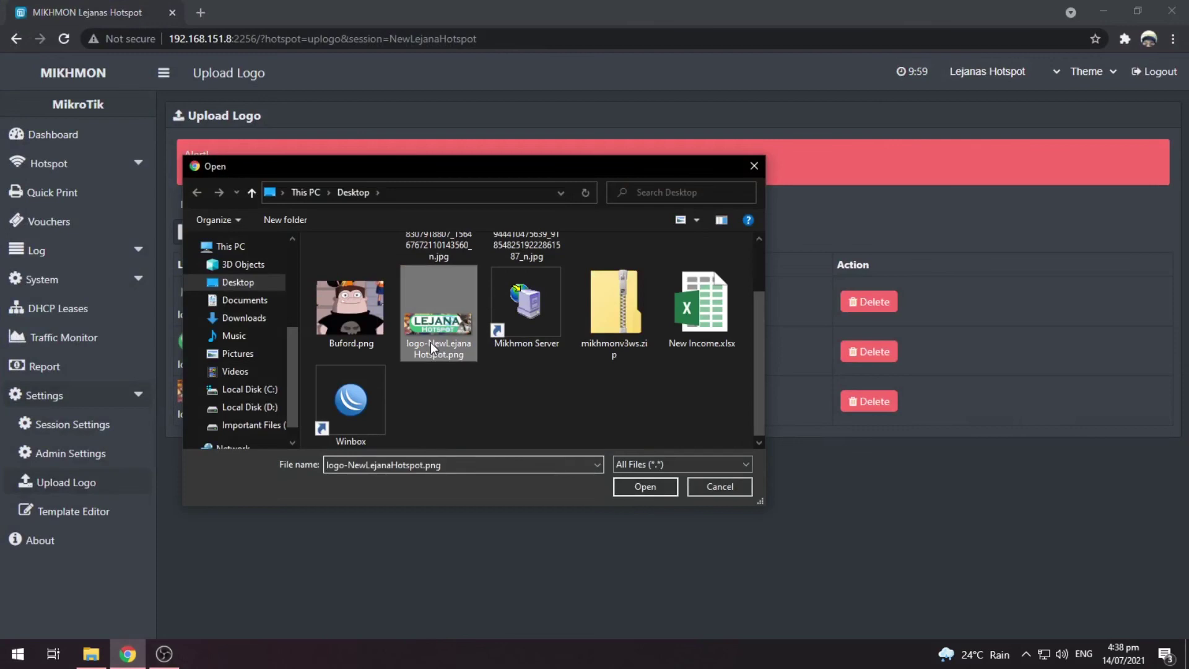
left_click(645, 487)
left_click(595, 235)
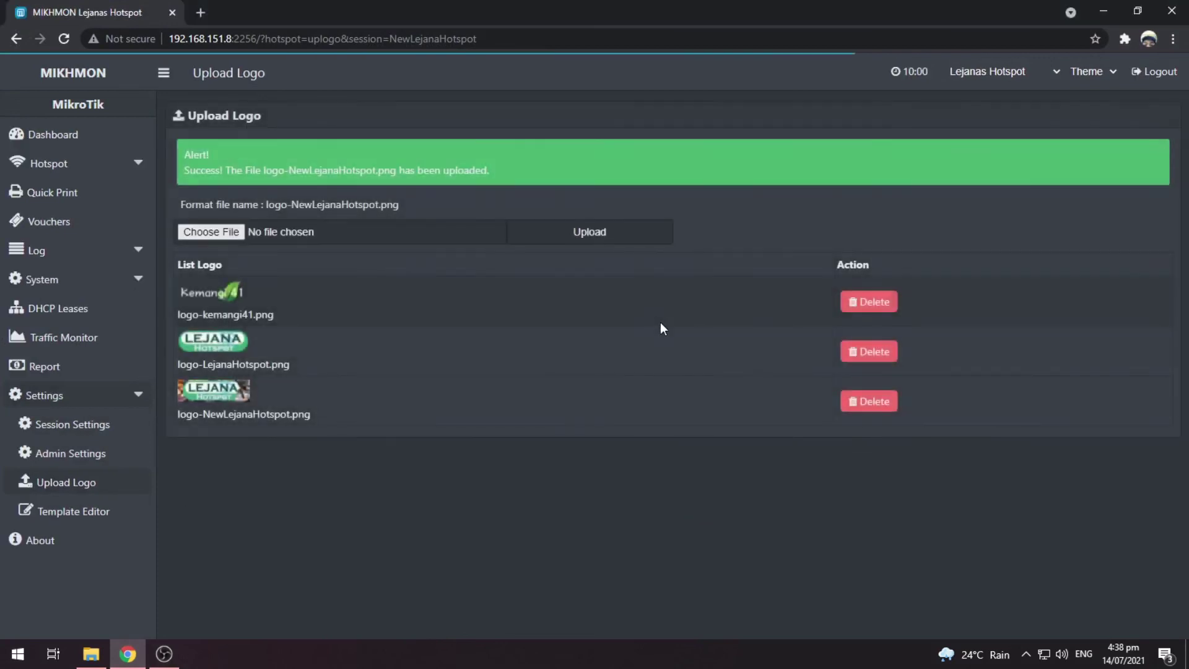
Review the upload alert and the logo-NewLejanaHotspot.png entry in the logo list.
triple_click(576, 162)
left_click(349, 446)
left_click_drag(334, 432, 371, 413)
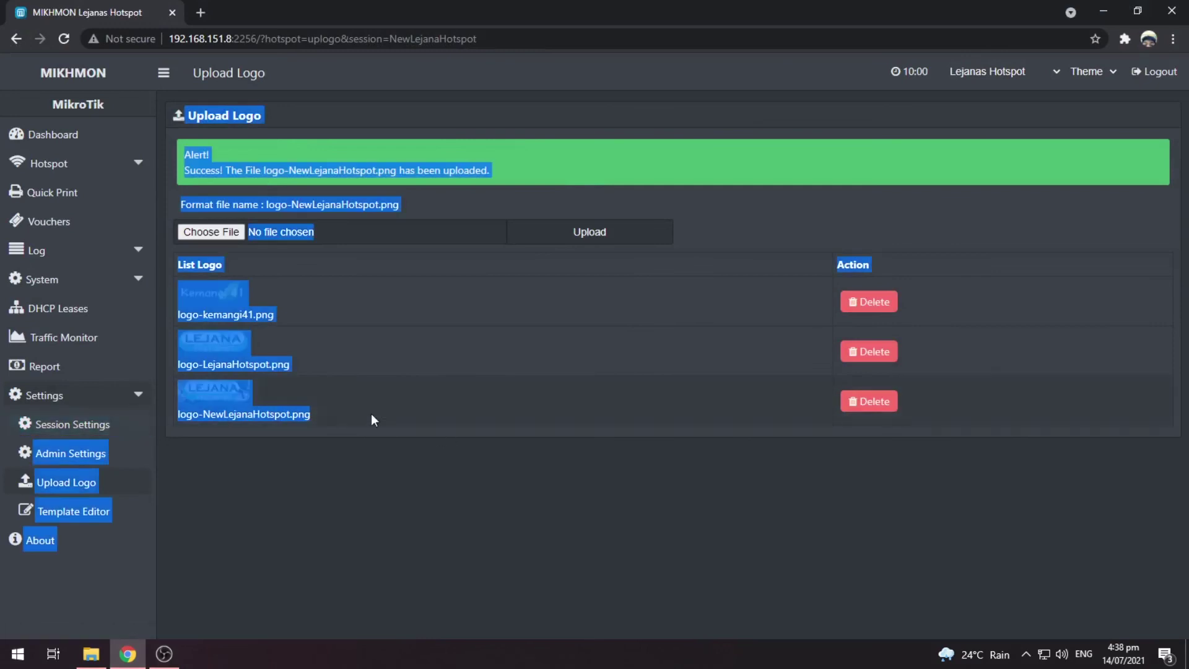
left_click(331, 458)
left_click_drag(287, 457, 188, 423)
left_click(397, 481)
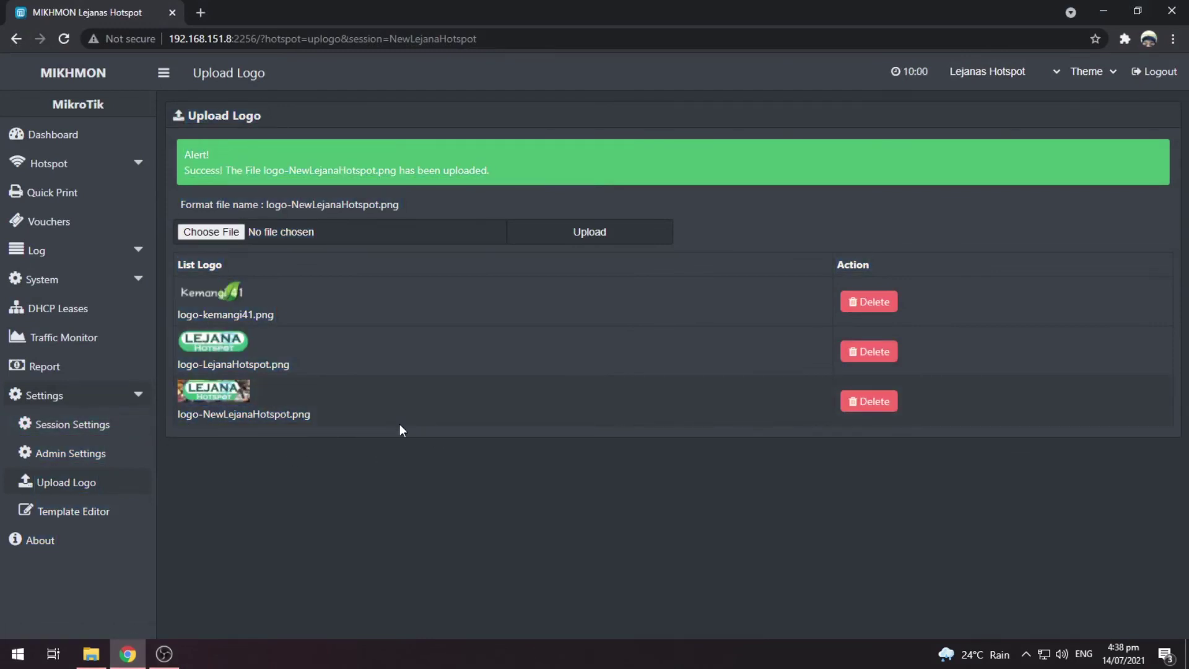
Open the template editor and delete the table row under the Logo Hotspotname comment in the Default template.
left_click(120, 515)
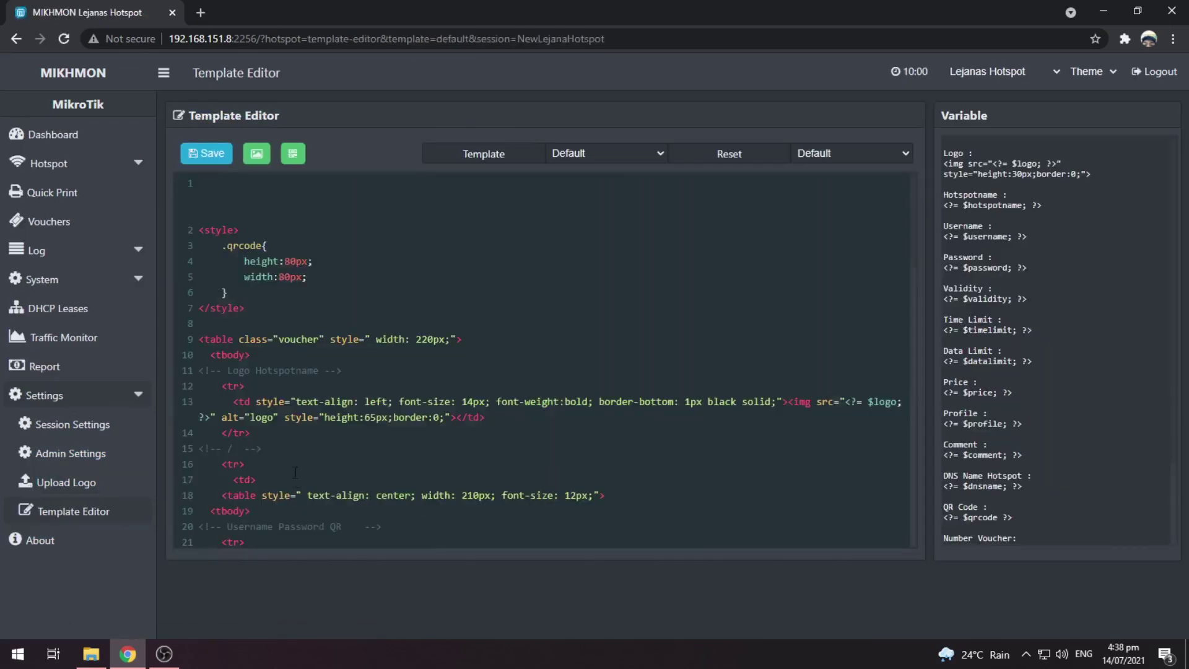
left_click_drag(342, 370, 167, 452)
left_click_drag(251, 433, 191, 387)
key("BackSpace")
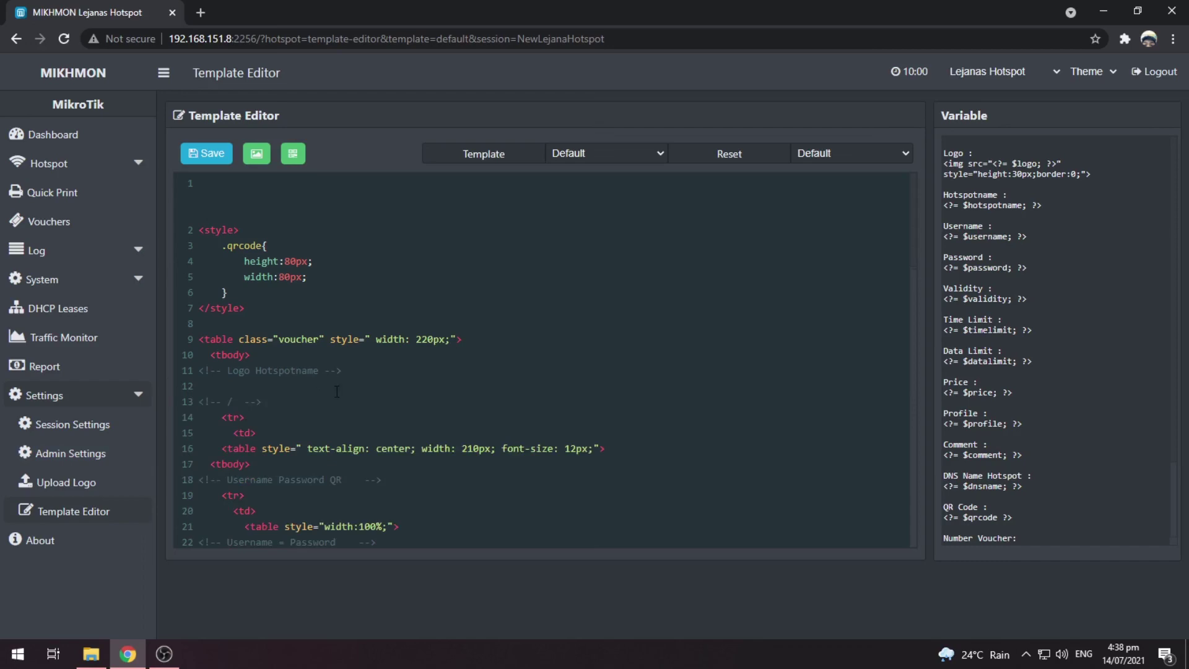
Open as.txt from the desktop in Notepad and copy all of its logo row code.
left_click(1103, 11)
double_click(711, 42)
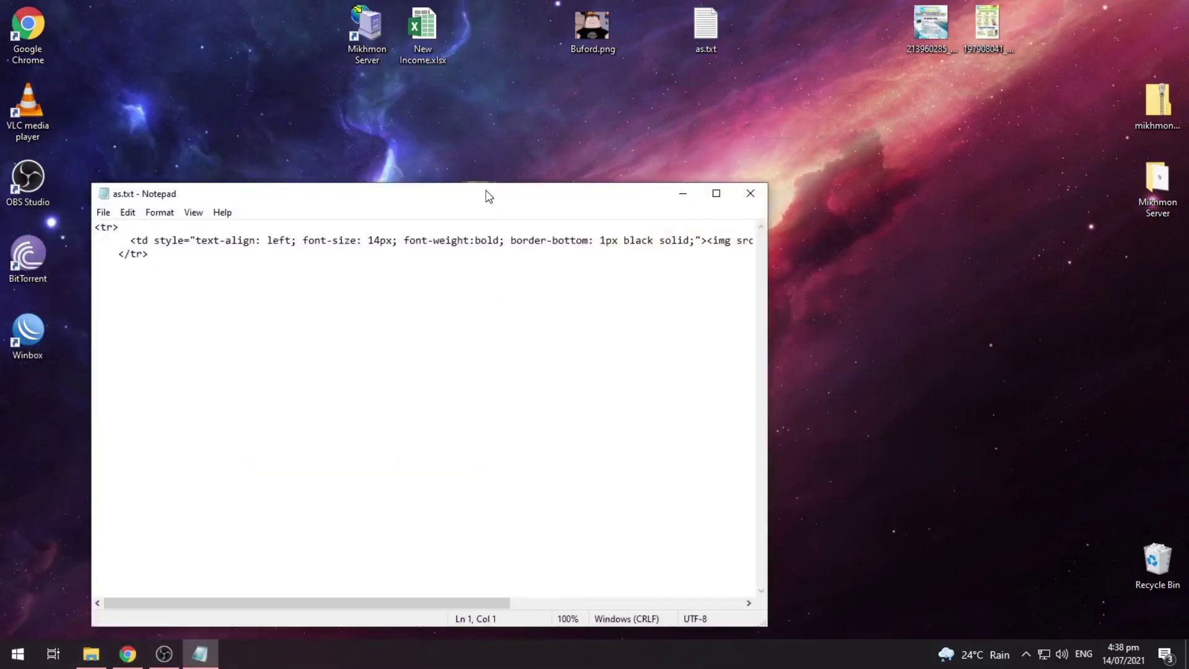
double_click(487, 198)
key("ctrl+a")
left_click(239, 99)
key("ctrl+a")
left_click(1103, 8)
Switch back to Chrome, paste the copied logo row under the Logo Hotspotname comment, and indent its opening tr tag.
key("alt+Tab")
key("alt+Tab")
left_click(438, 372)
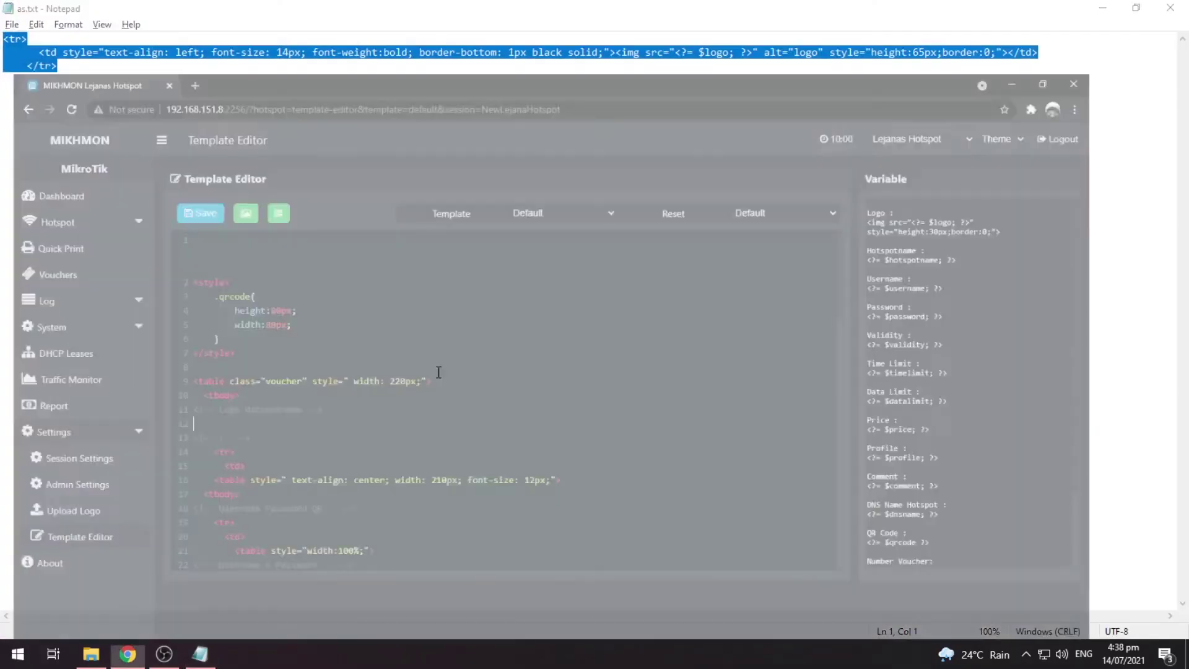
key("ctrl+v")
left_click(204, 388)
key("Tab")
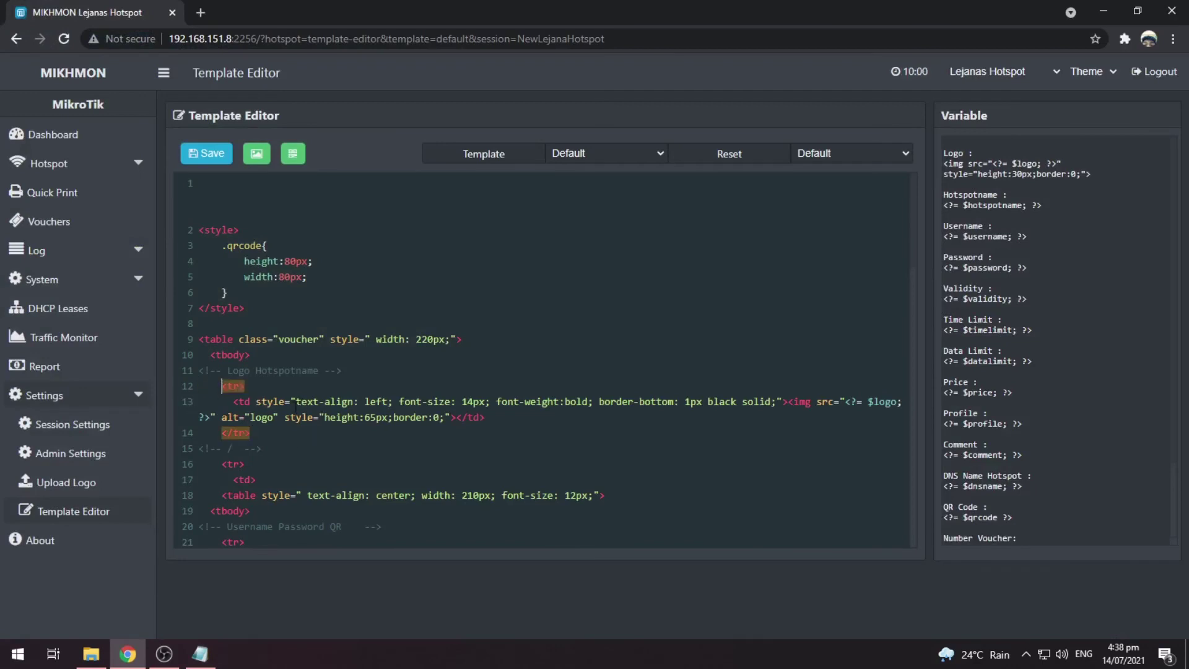
Examine the logo img tag in the pasted row and the template code around it.
left_click_drag(783, 402, 457, 417)
scroll(458, 417, "down", 1)
left_click(452, 368)
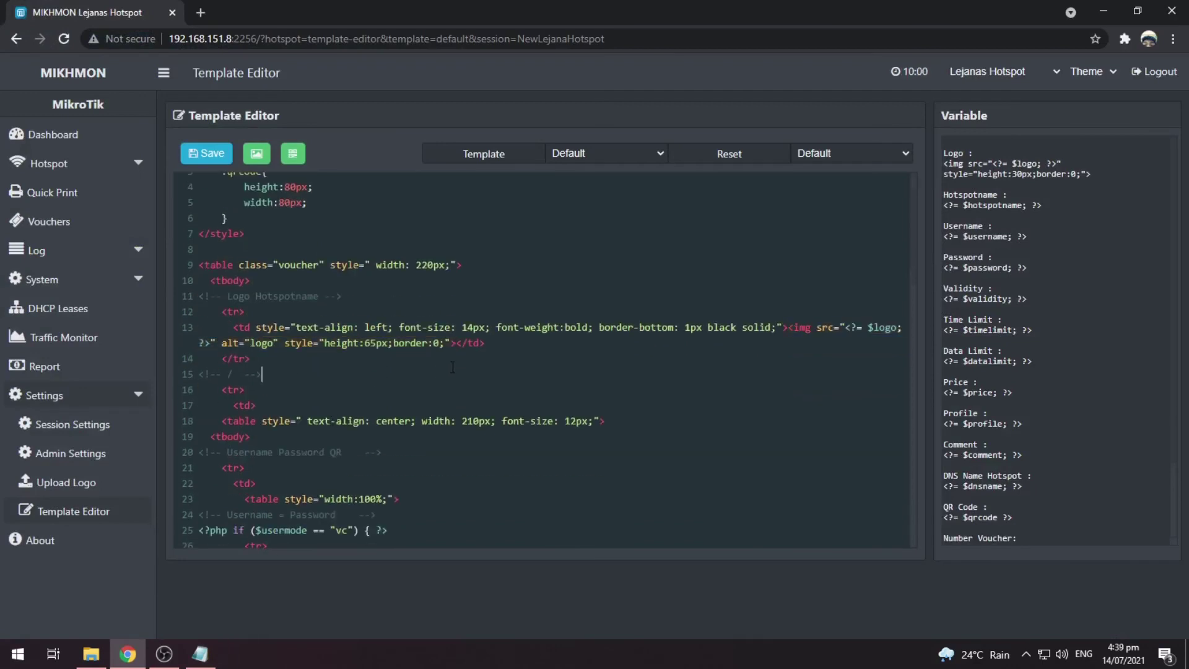
scroll(452, 367, "up", 1)
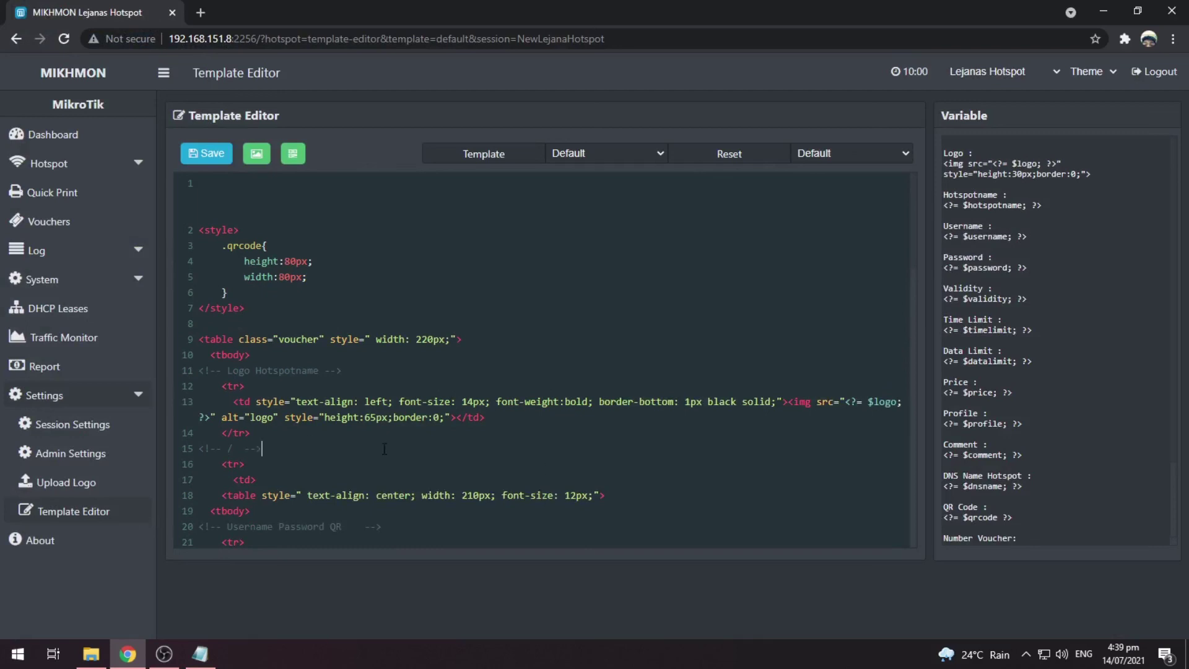
Save the Default template, preview the voucher without a QR code beside the code, and close the preview.
left_click(199, 161)
left_click(266, 158)
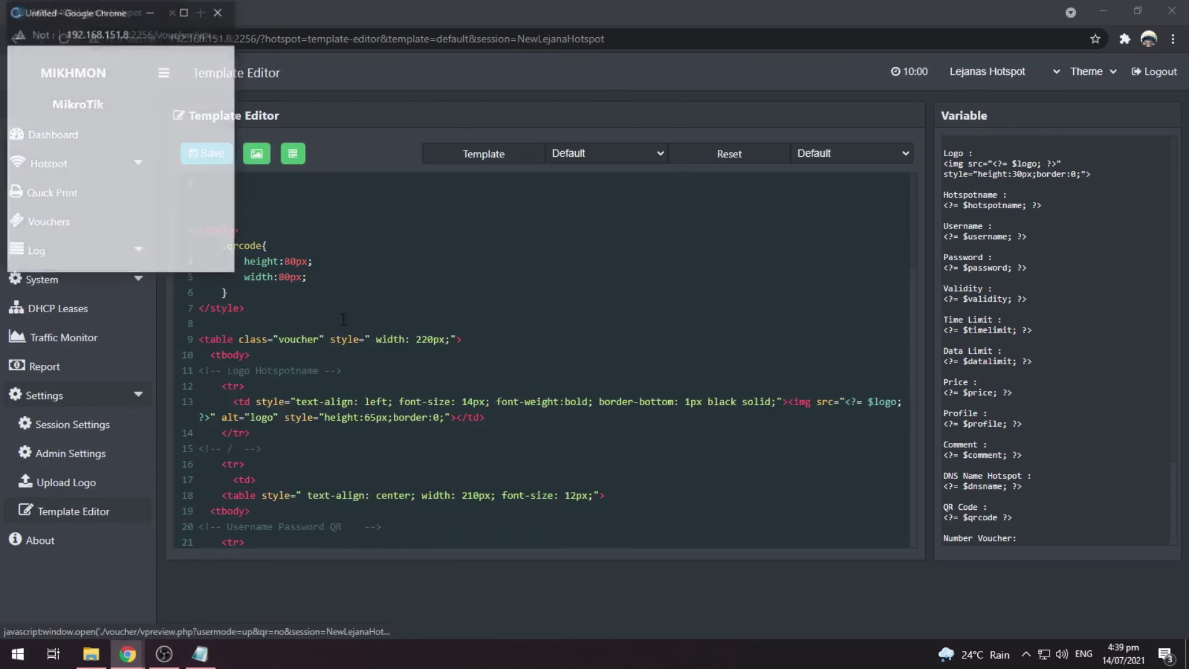
left_click_drag(64, 13, 792, 162)
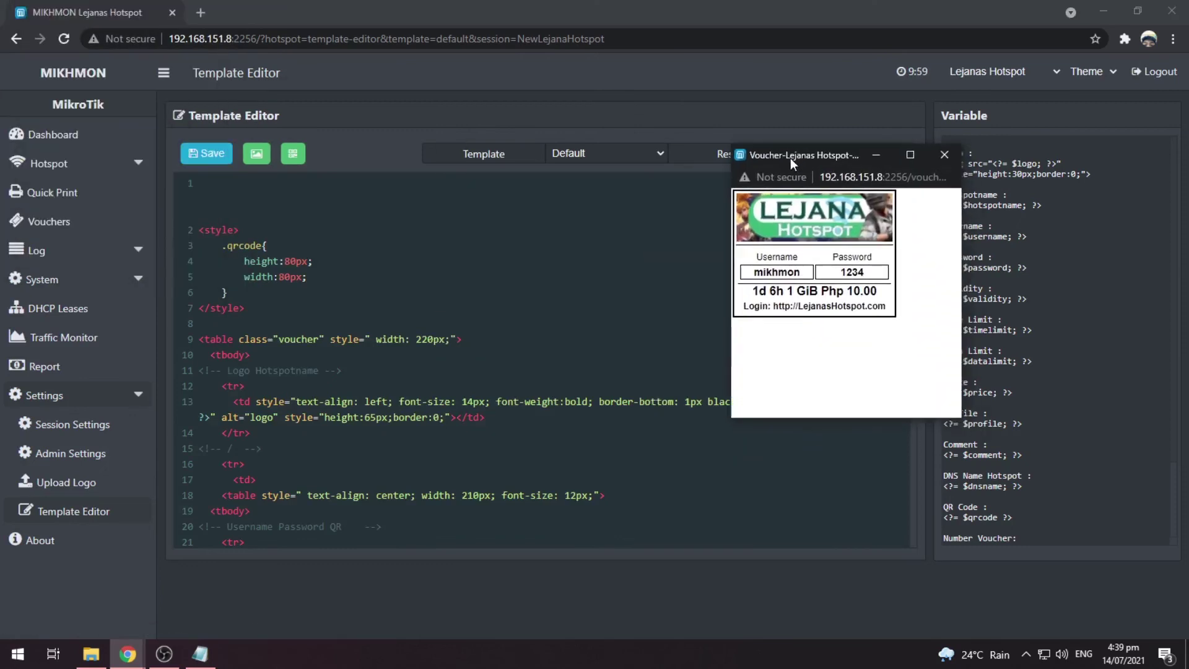
left_click(944, 154)
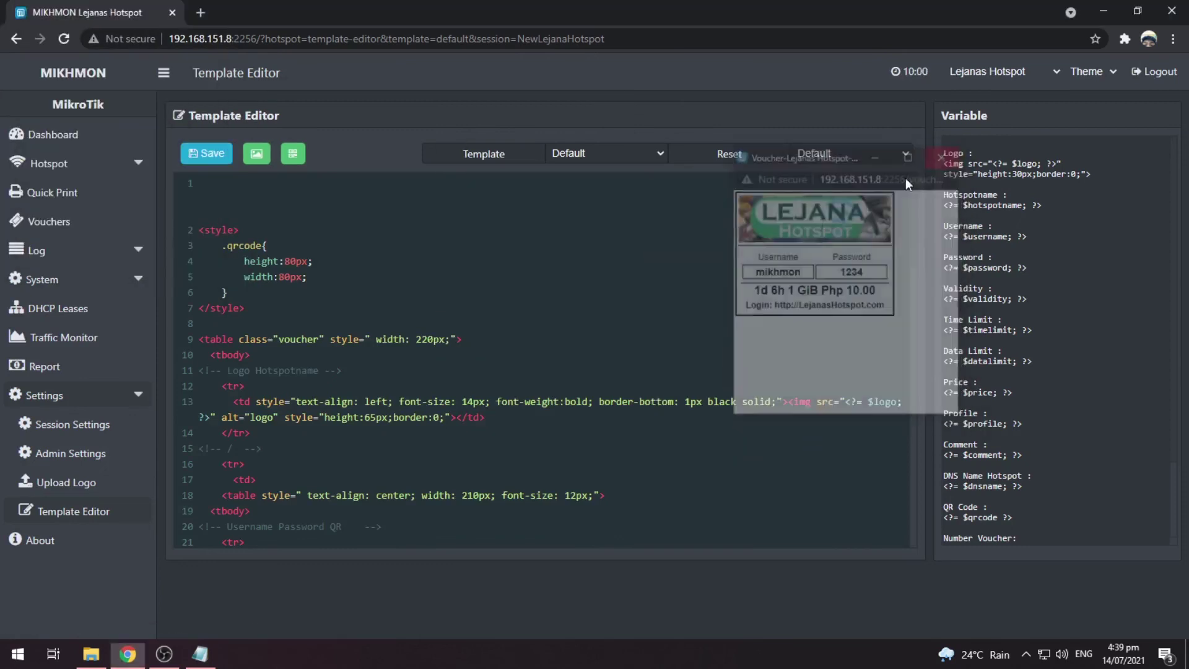
Preview the voucher again to examine the logo's size, and return to the logo image's height in the template code.
left_click(509, 457)
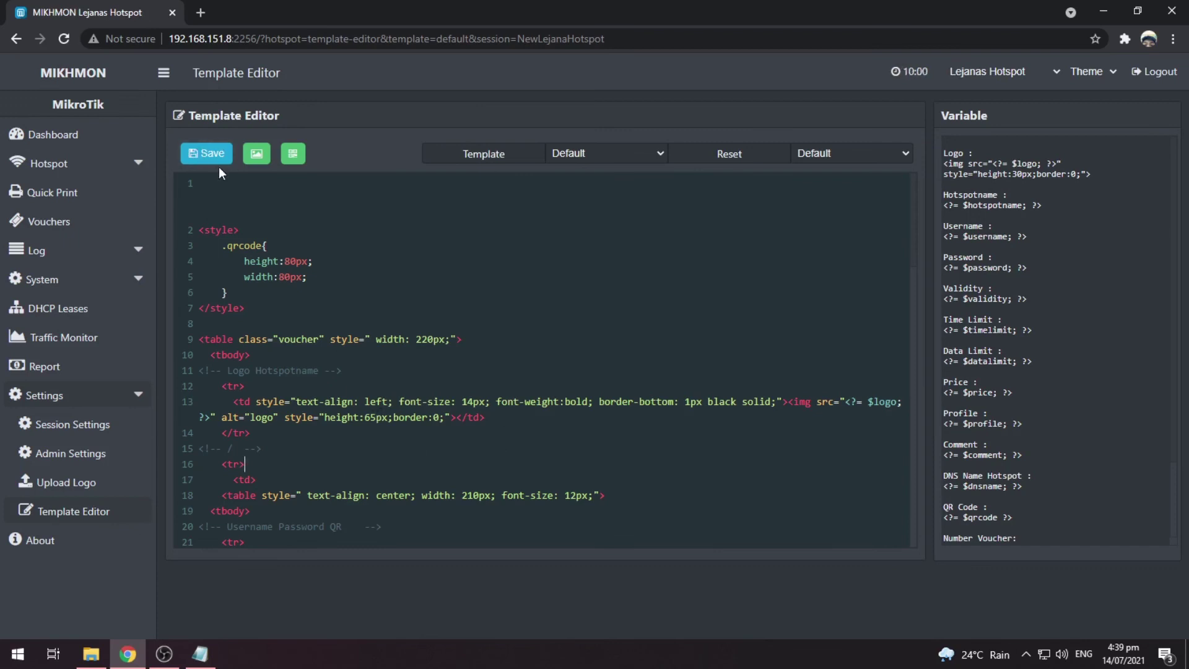
left_click(256, 153)
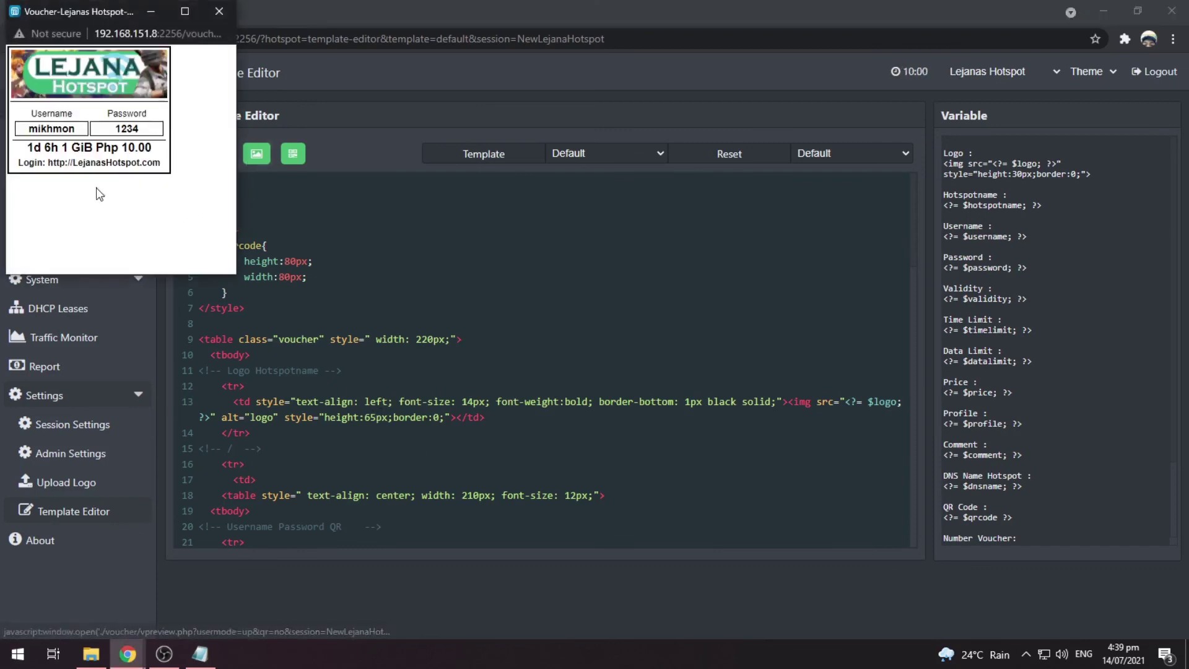
left_click(377, 418)
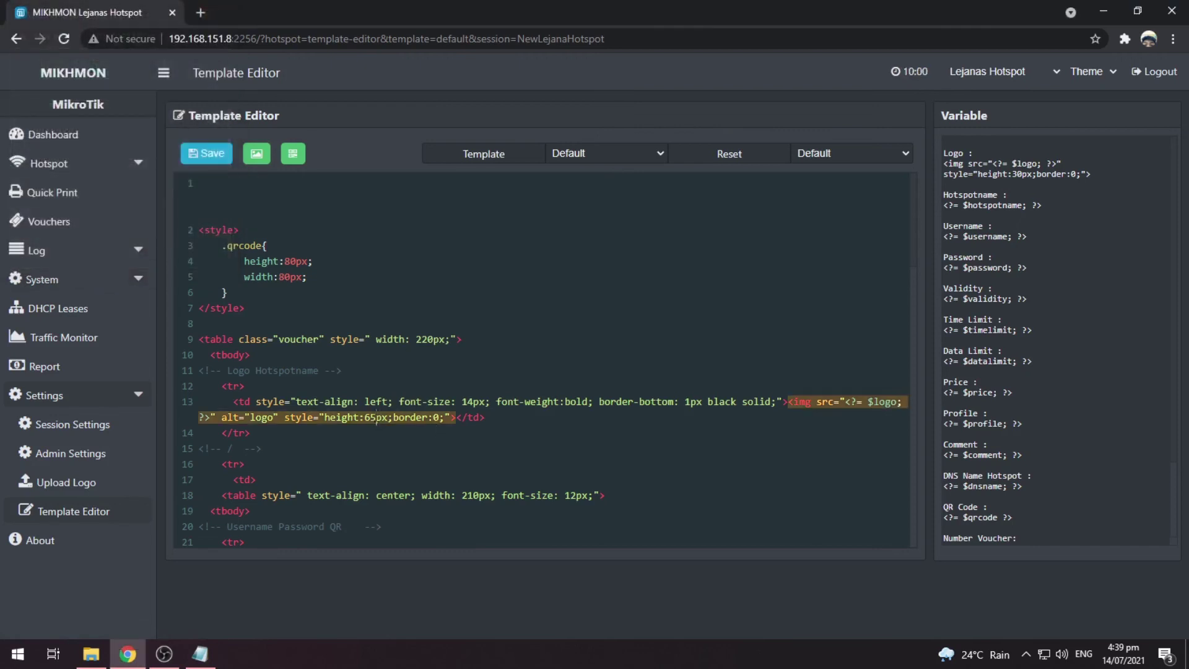
Set the logo image's height to 100px in the Default template and save it.
left_click(373, 402)
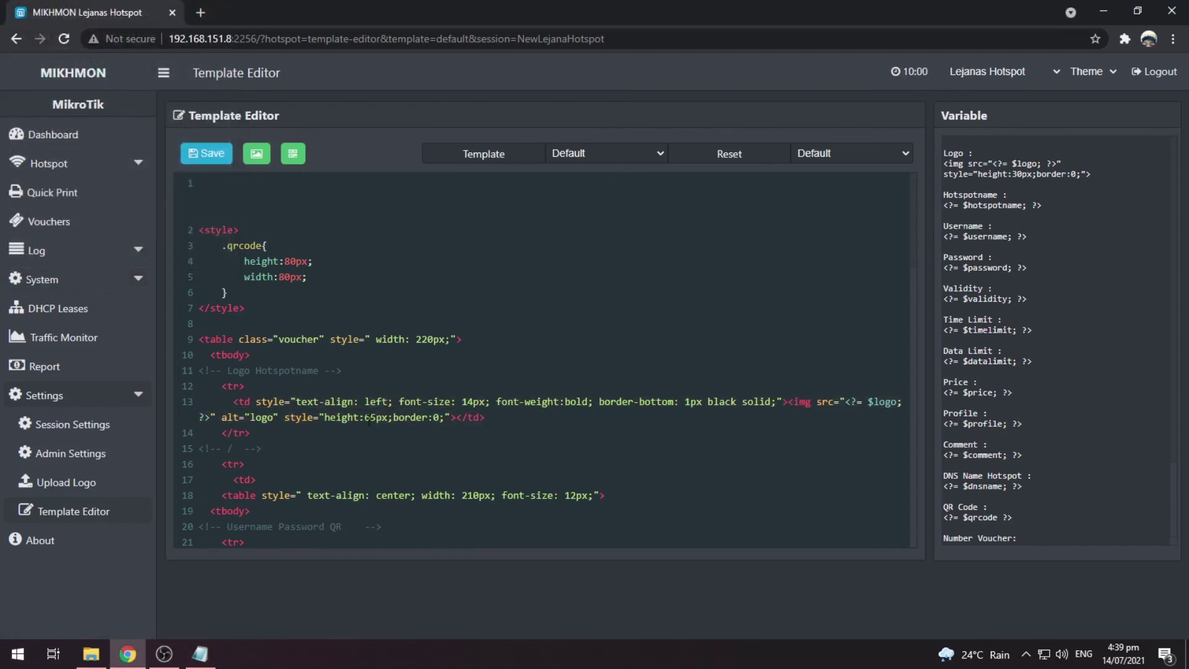
left_click(369, 419)
key("BackSpace")
key("Delete")
type("100")
left_click(482, 417)
left_click(210, 155)
Preview the voucher with the 100px logo in an enlarged preview window, and close the preview.
left_click(256, 153)
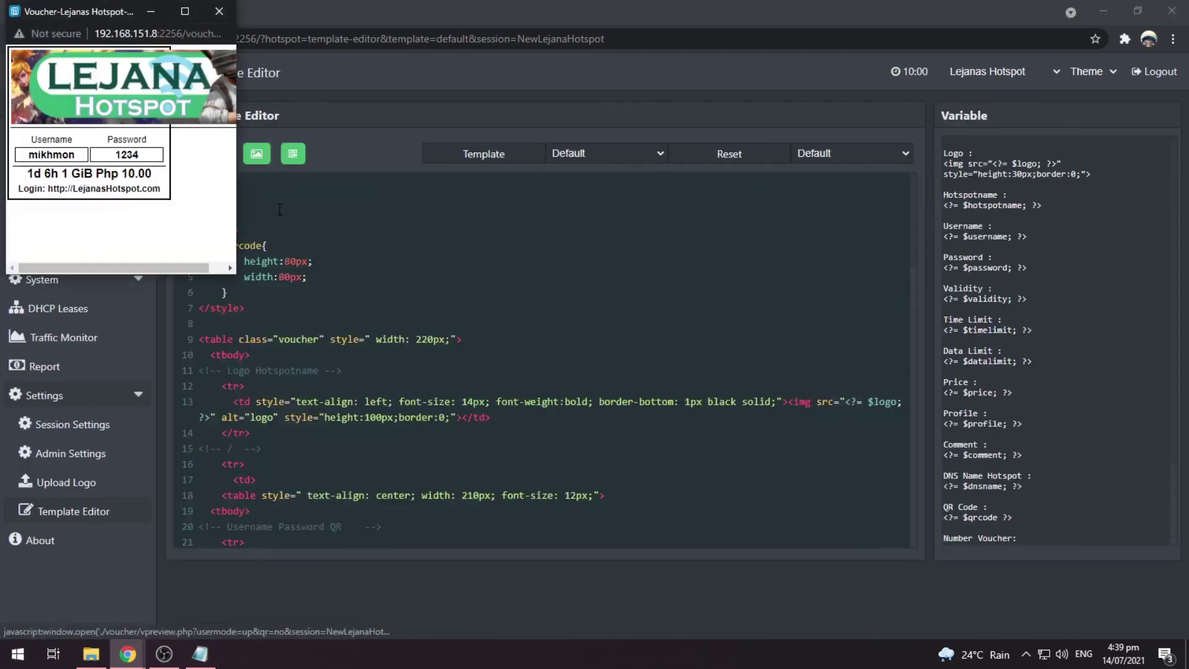
left_click_drag(234, 277, 384, 310)
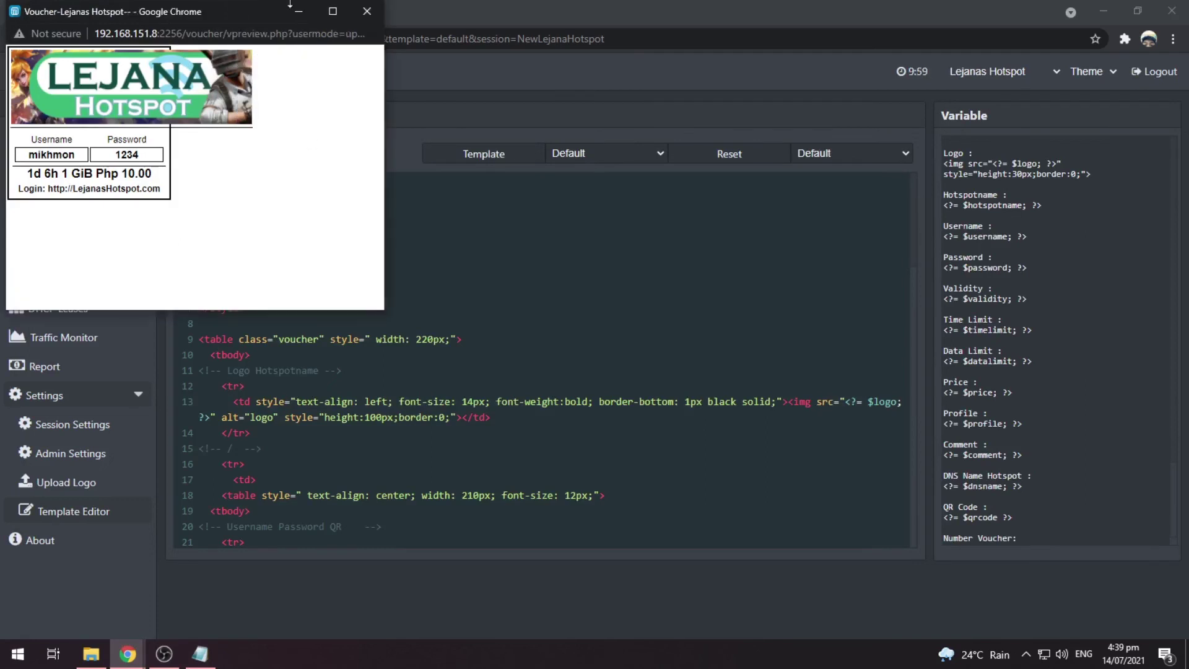
left_click(362, 13)
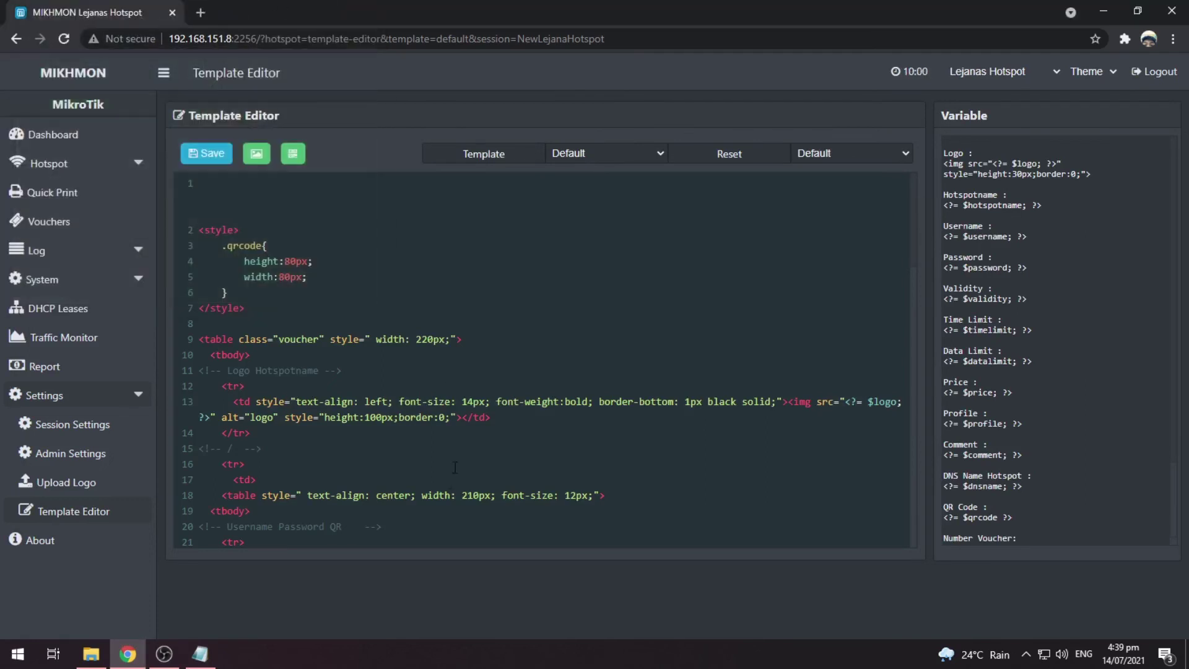
Set the logo image's height to 65px in the Default template, preview the voucher, and close the preview.
left_click(382, 417)
key("BackSpace")
key("BackSpace")
key("BackSpace")
type("65")
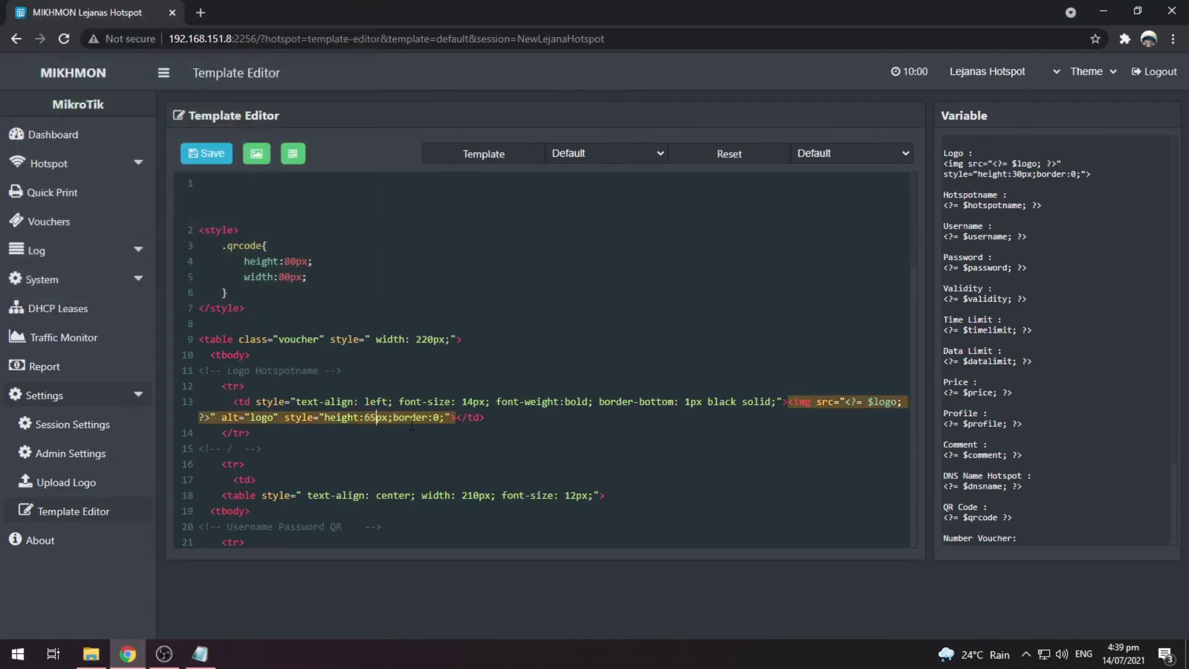
left_click(255, 156)
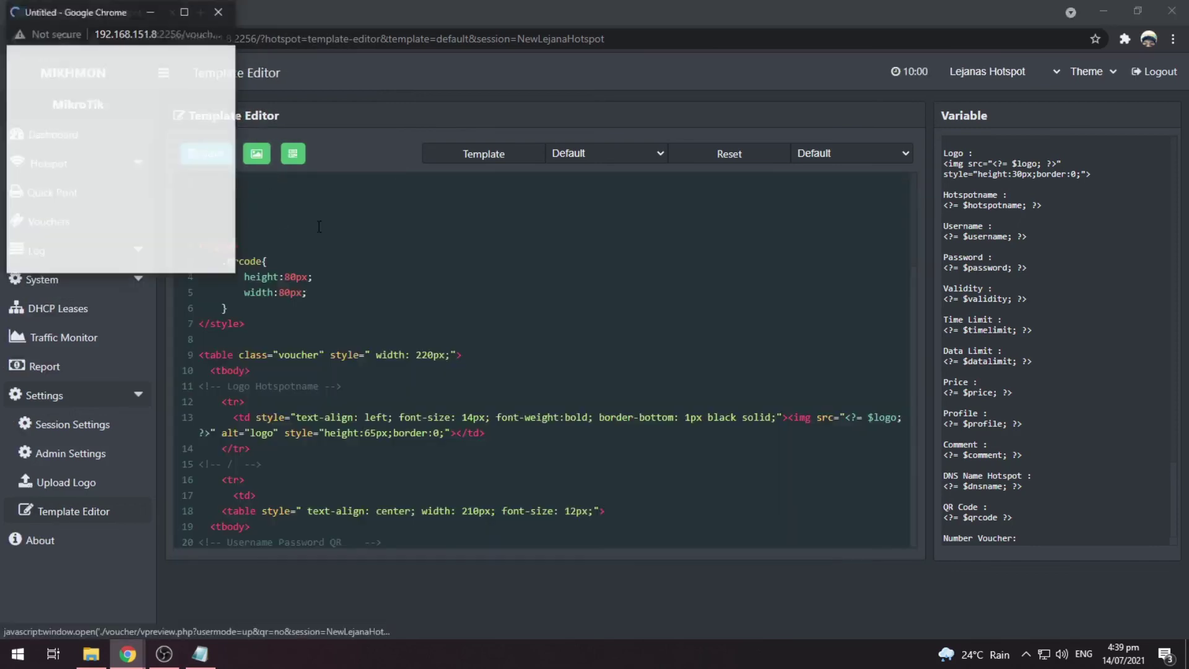
left_click(230, 10)
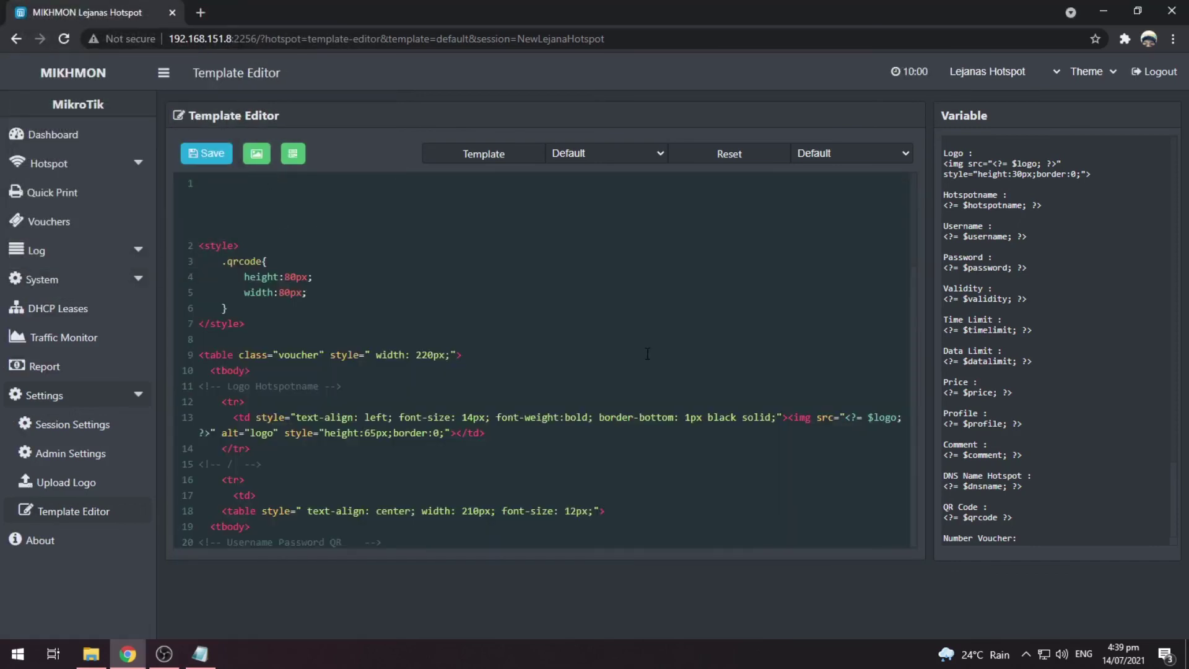